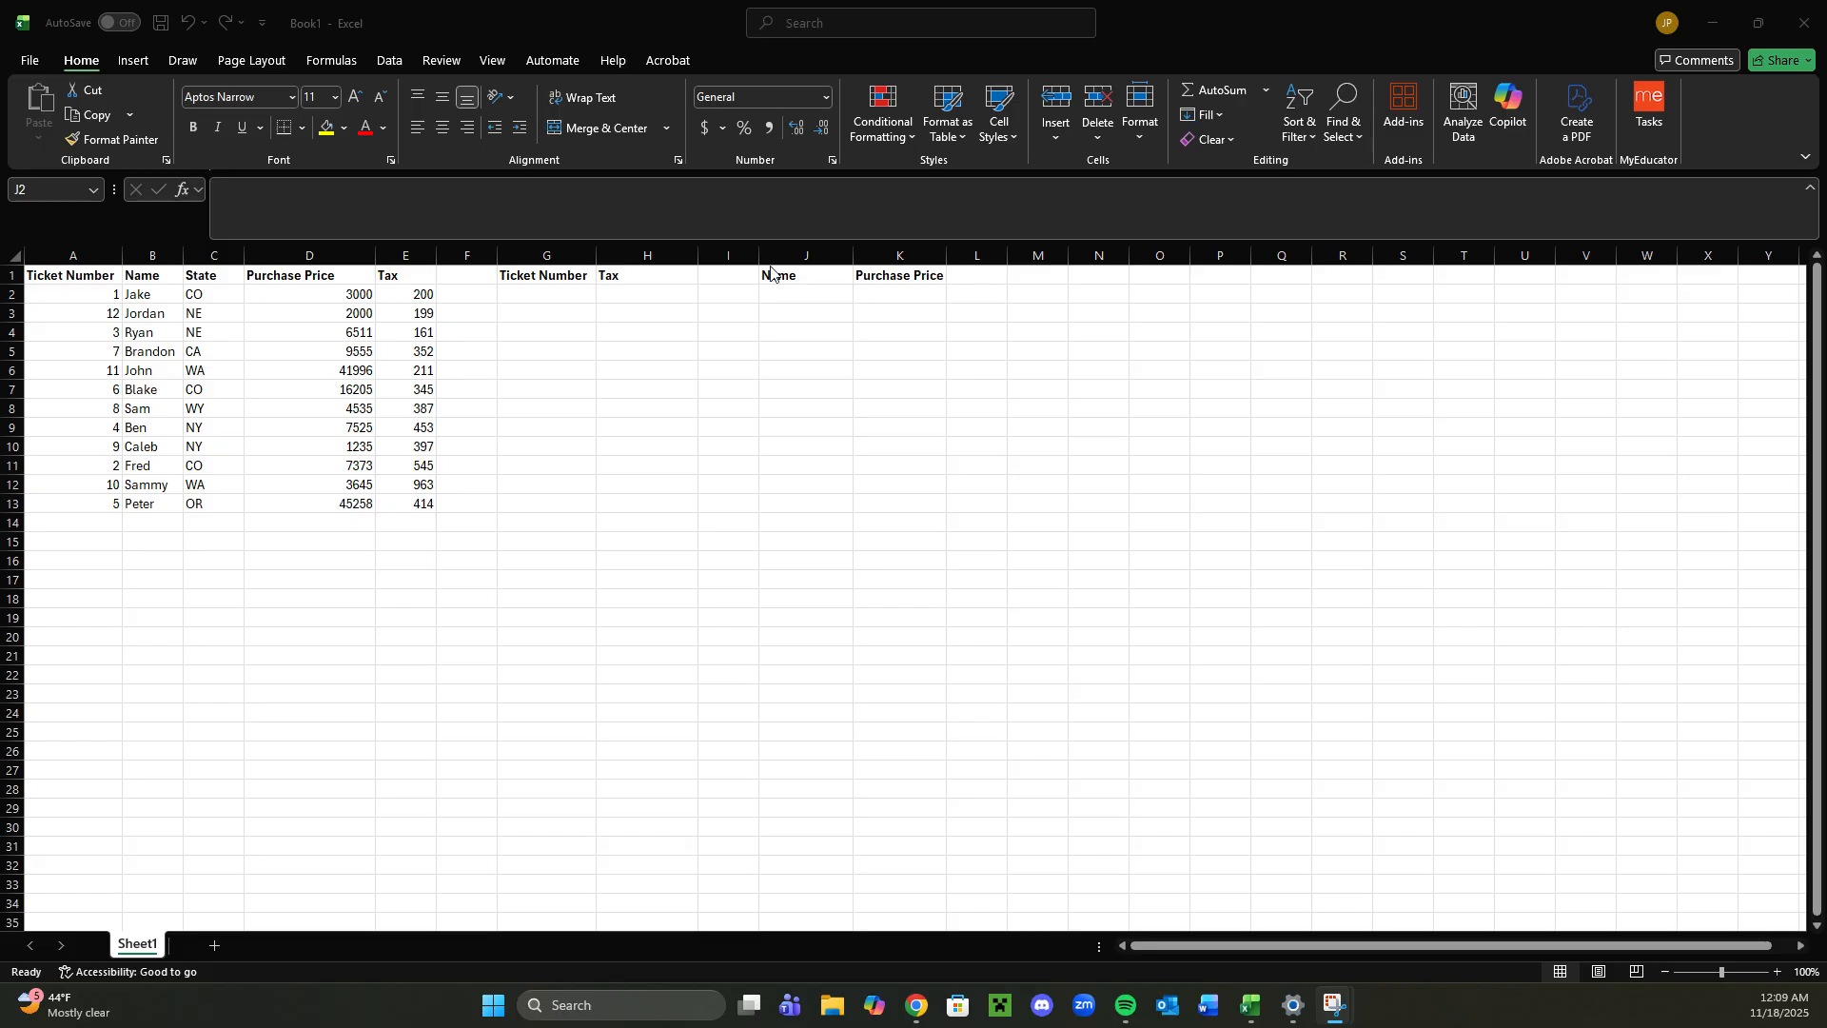
Enter the first name listed in B4, in lowercase, into J2 and start a VLOOKUP formula in K2 with J2 as lookup value
click(777, 295)
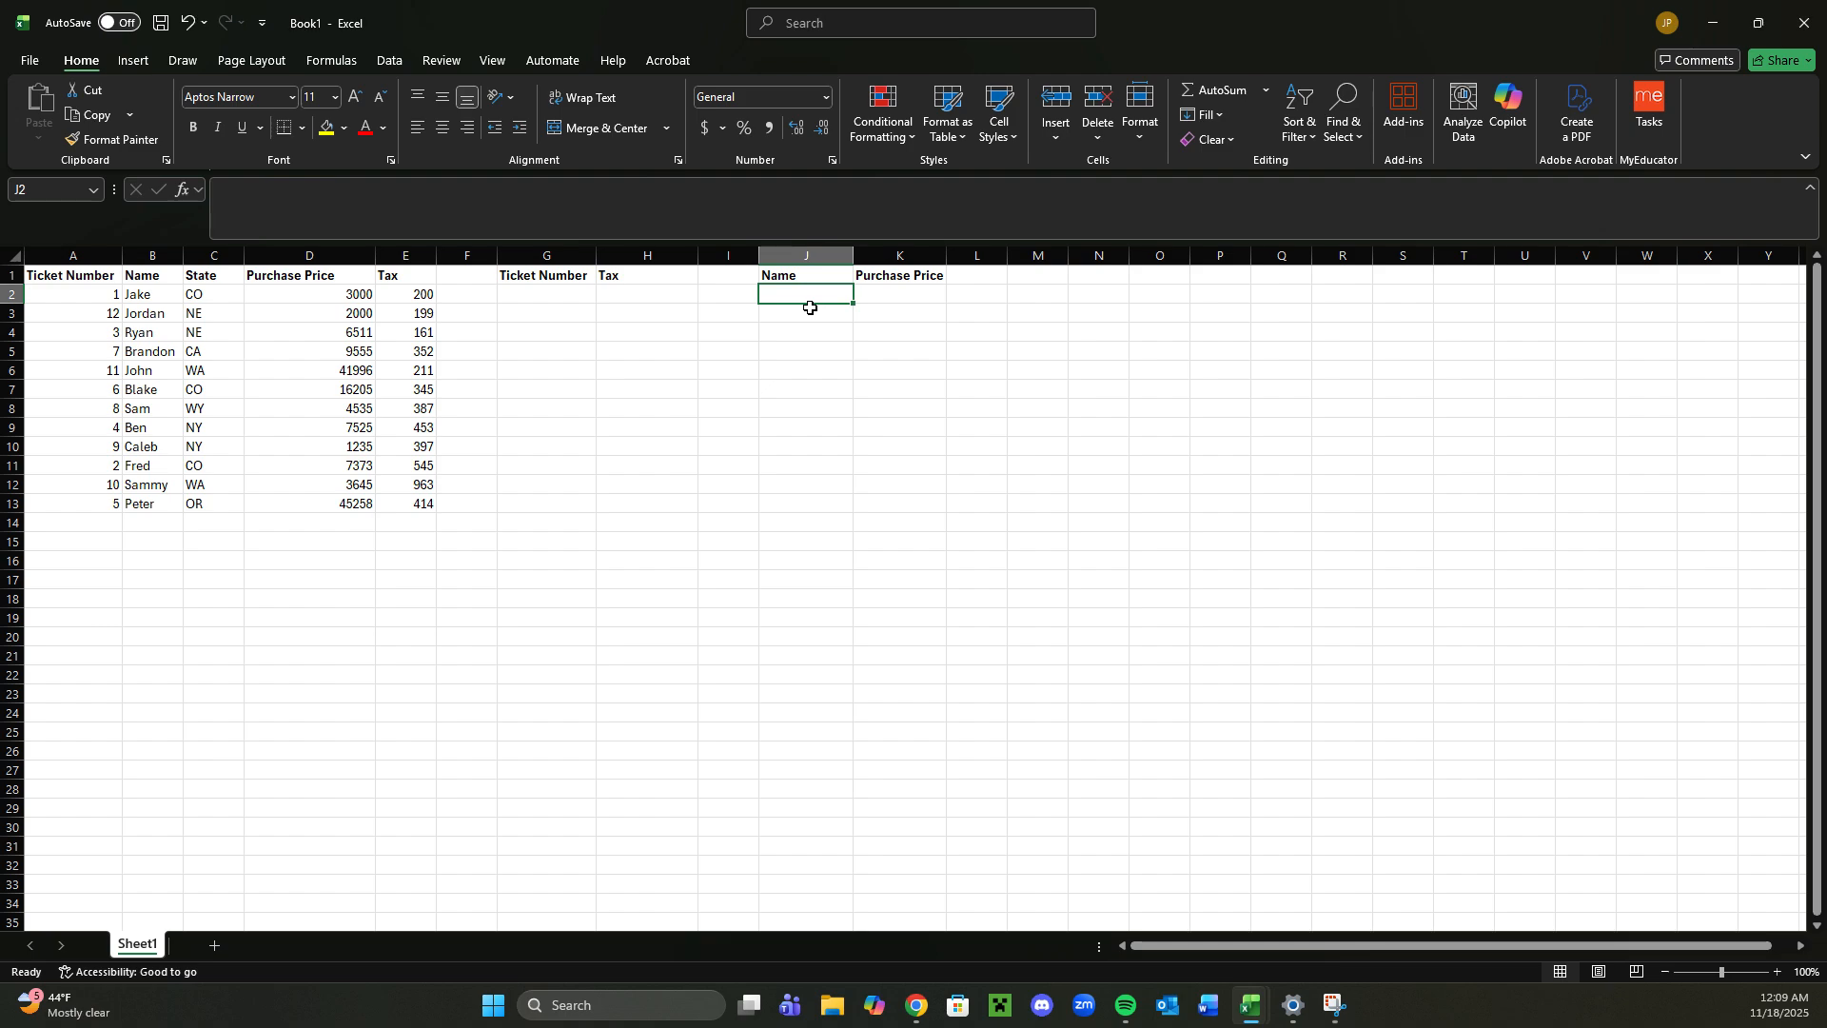
text(ryan)
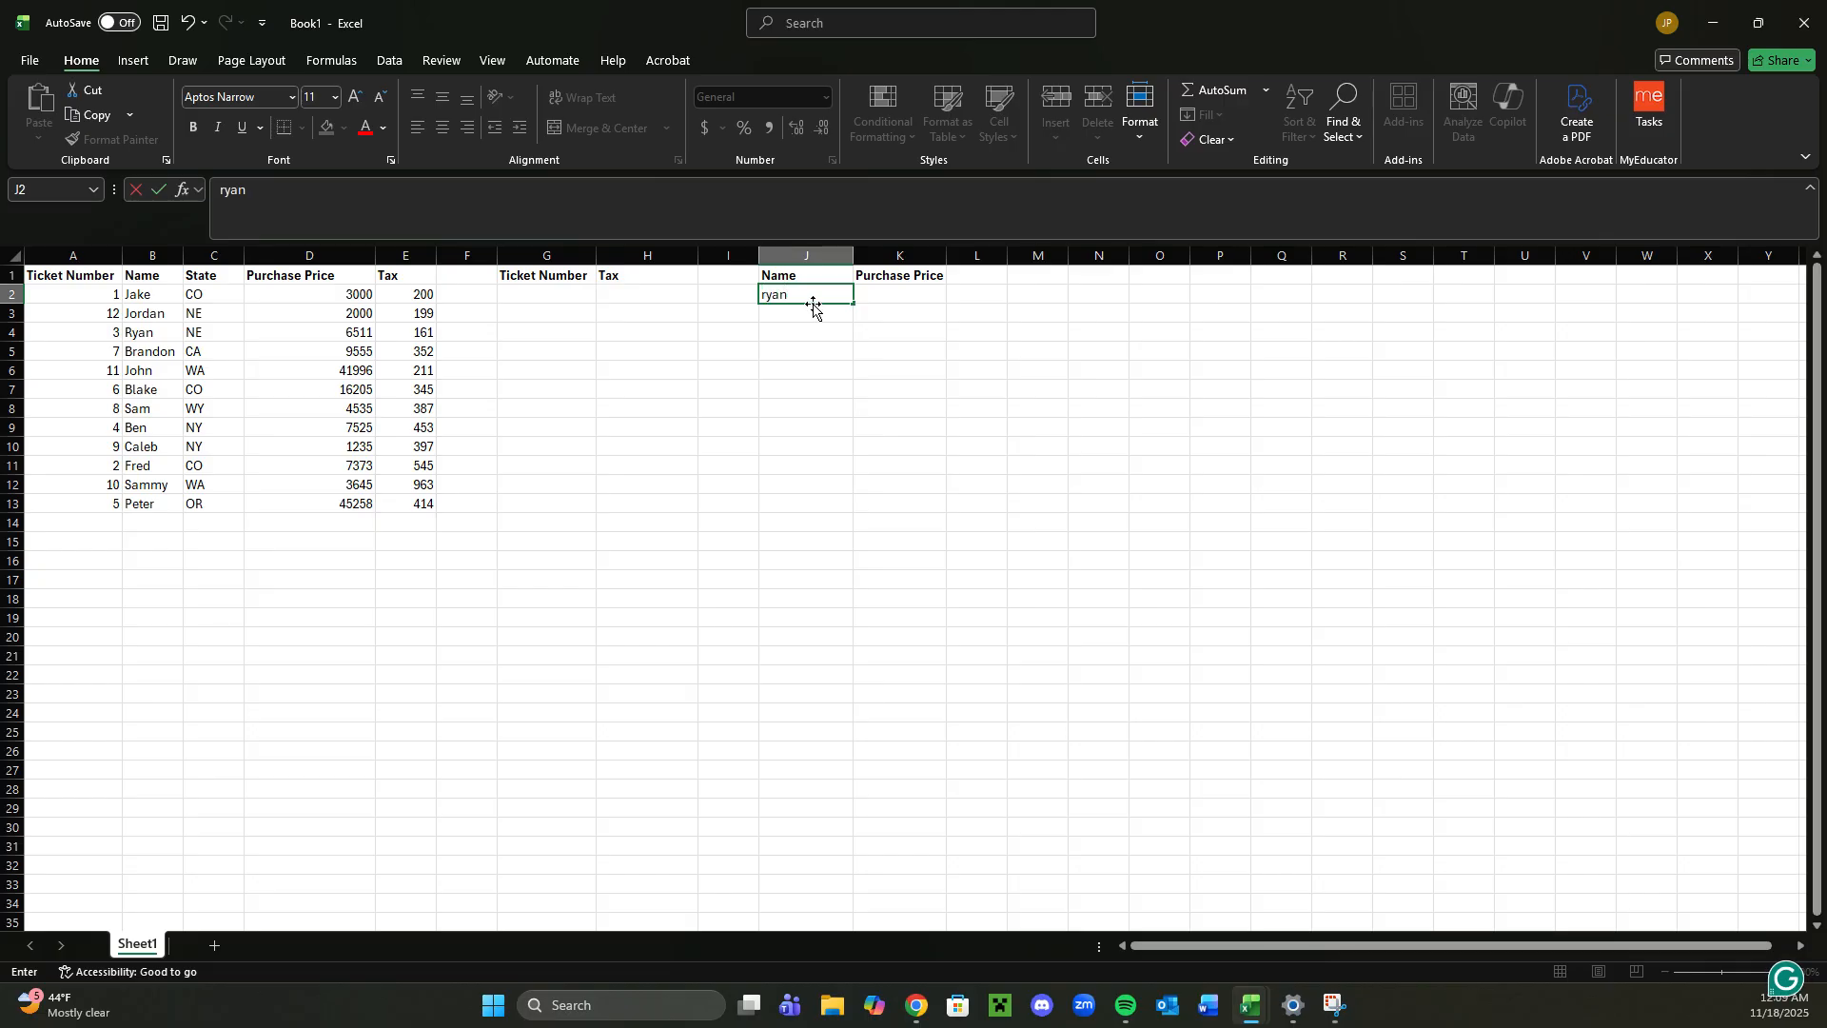
click(888, 302)
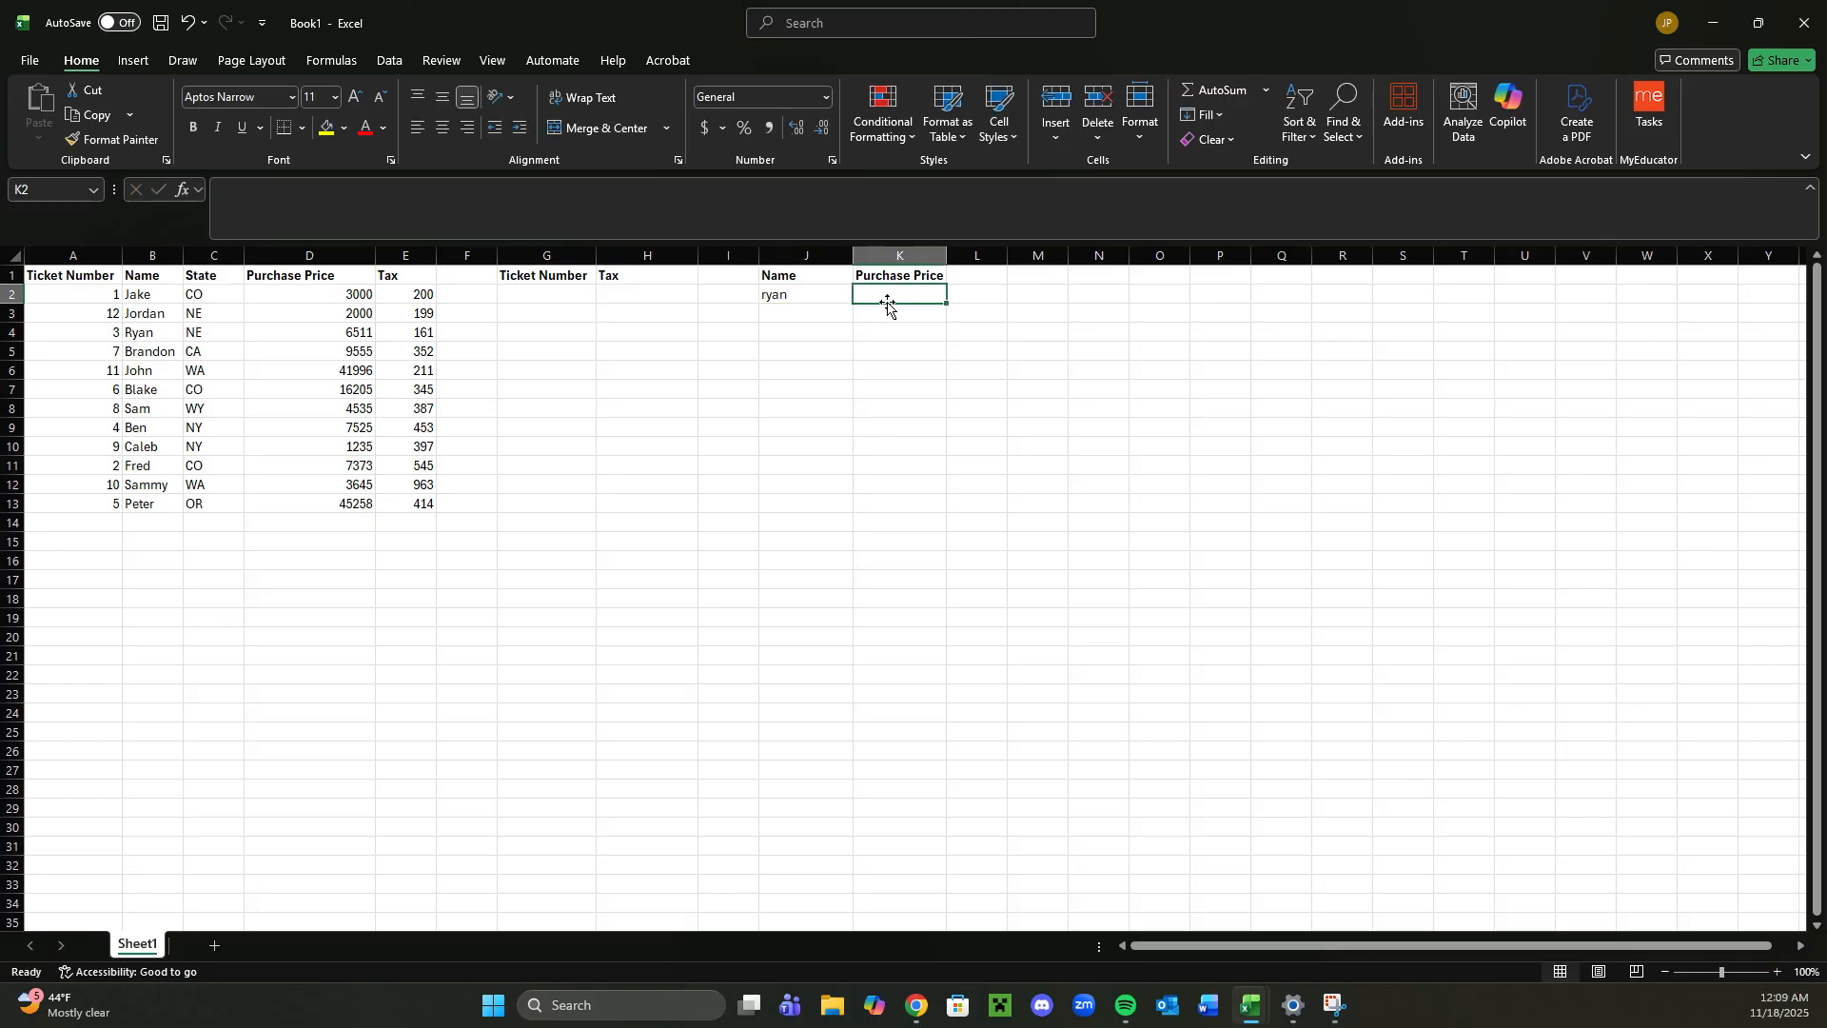
text(=vlooku)
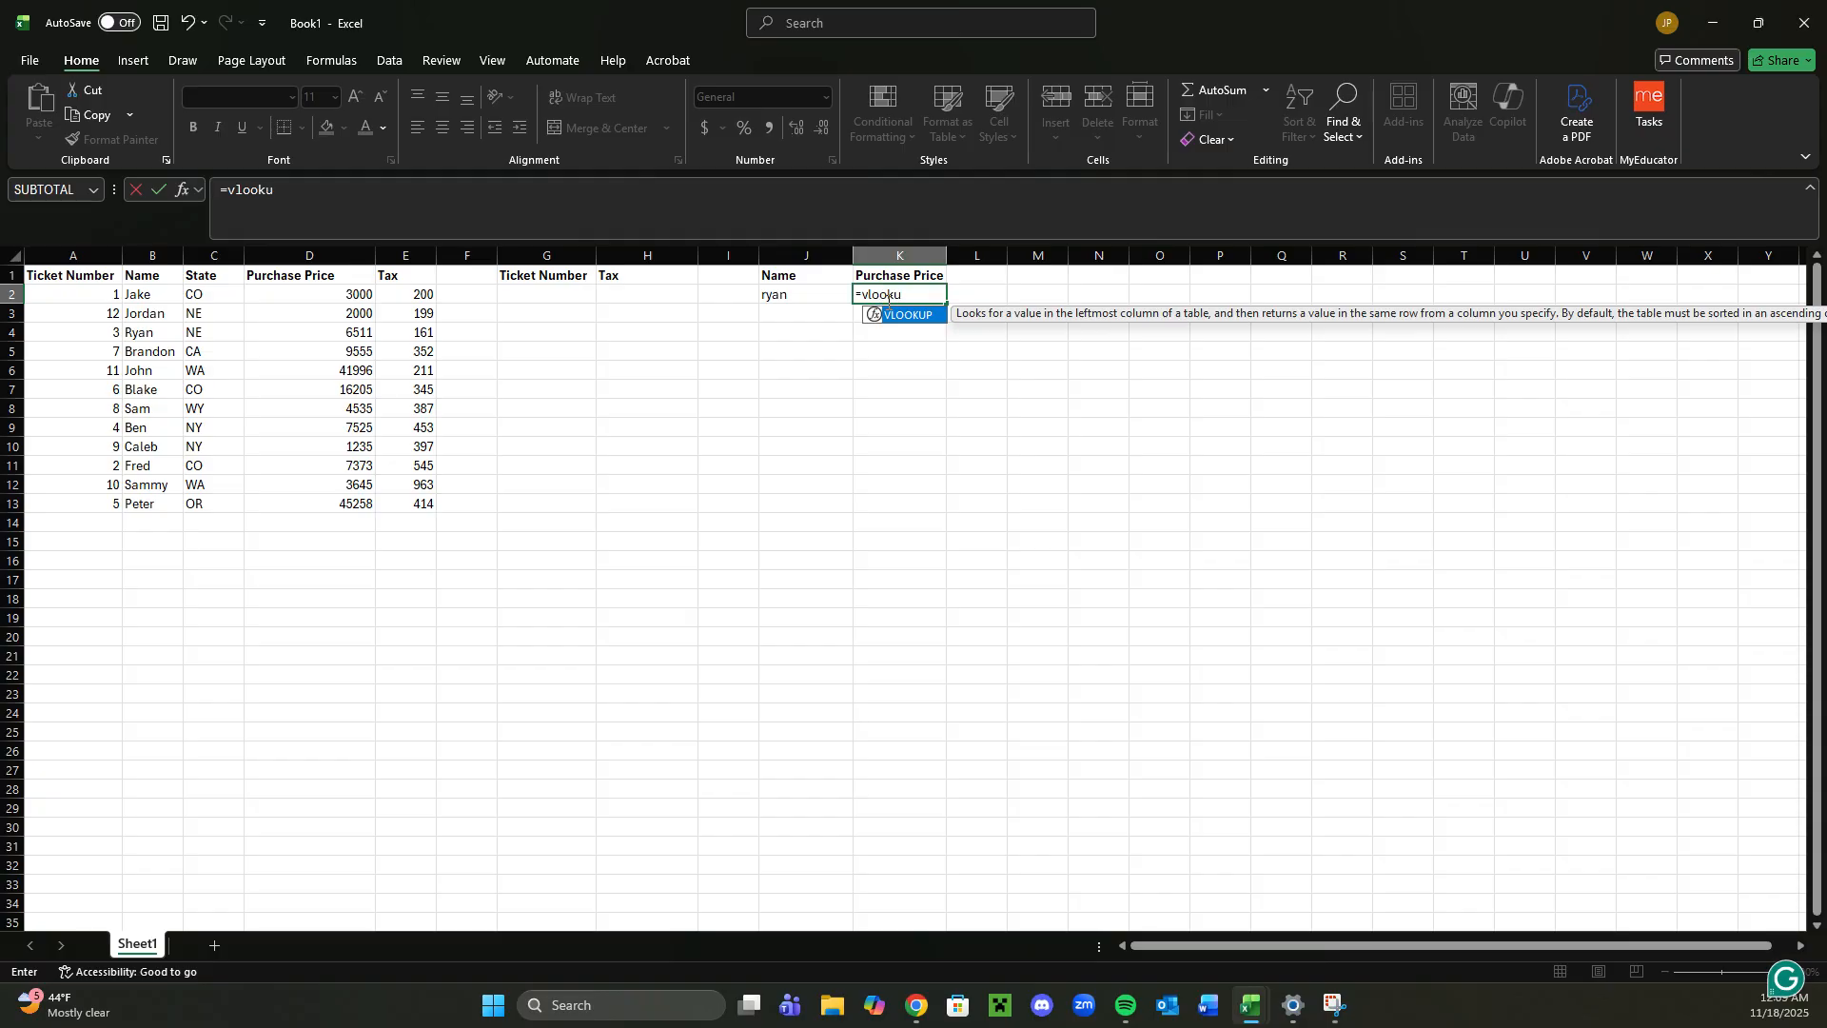
text(p()
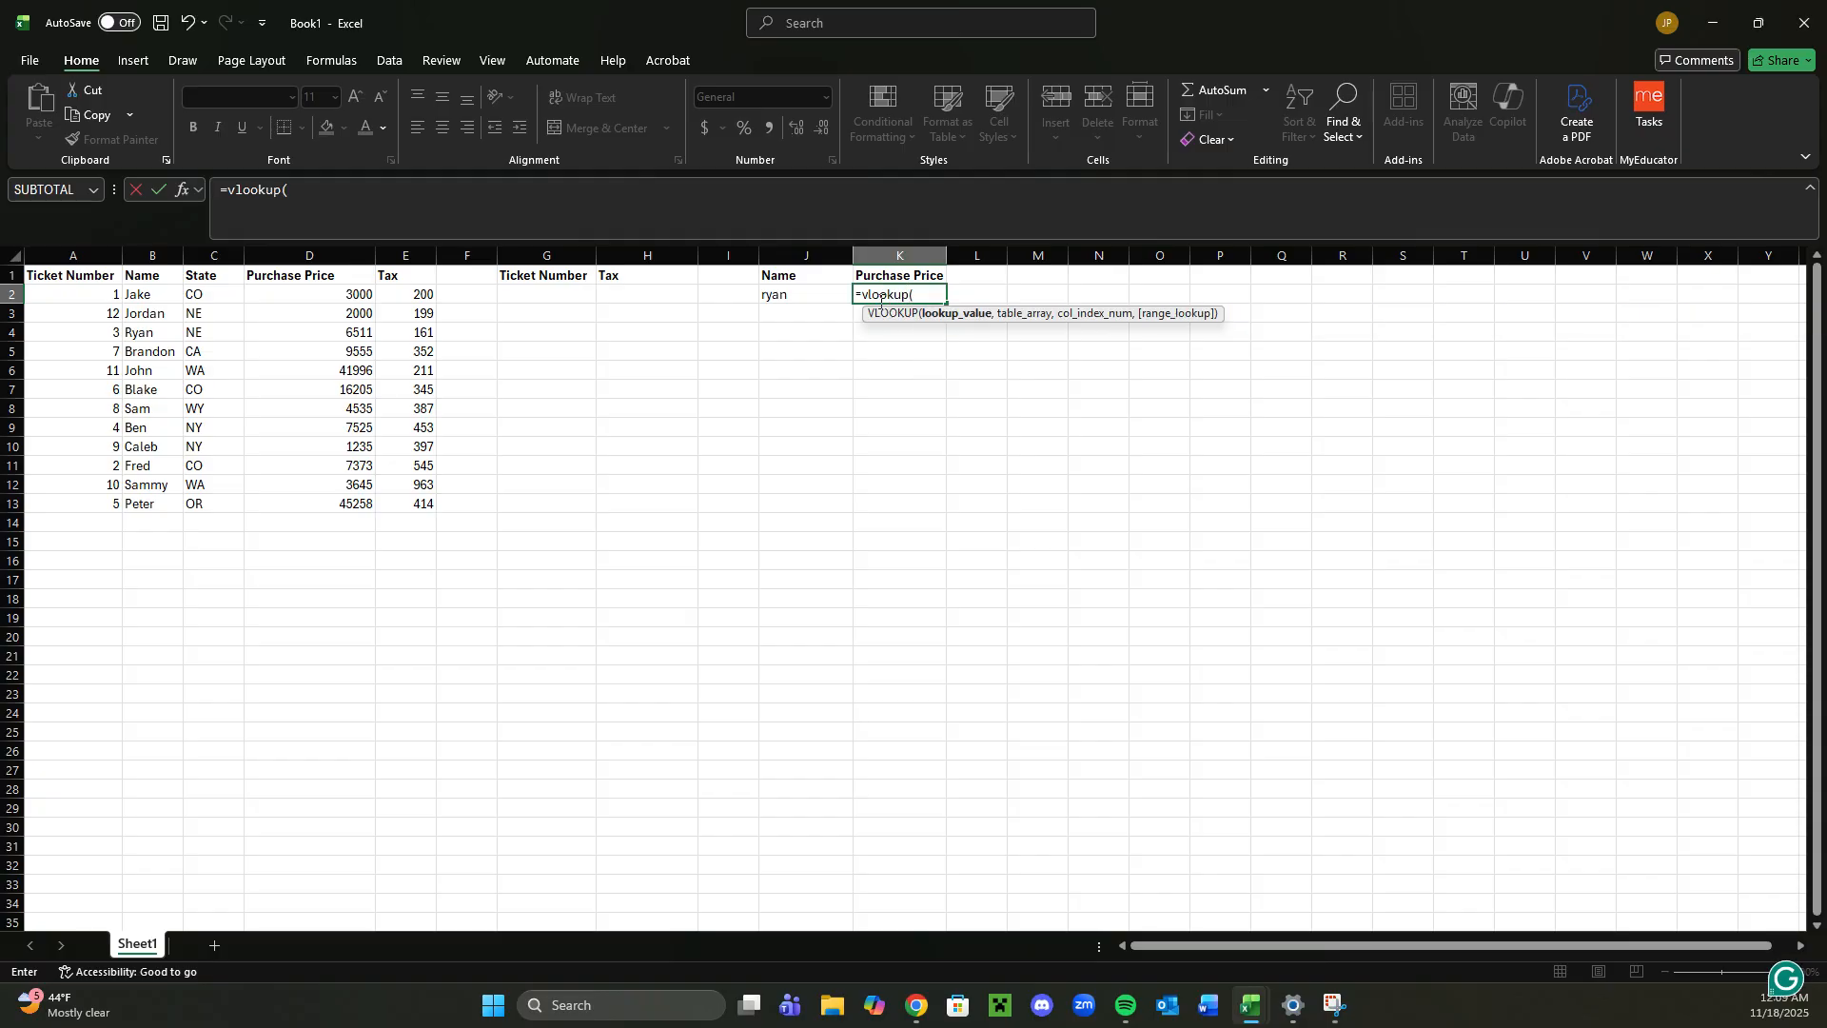
click(807, 294)
text(,)
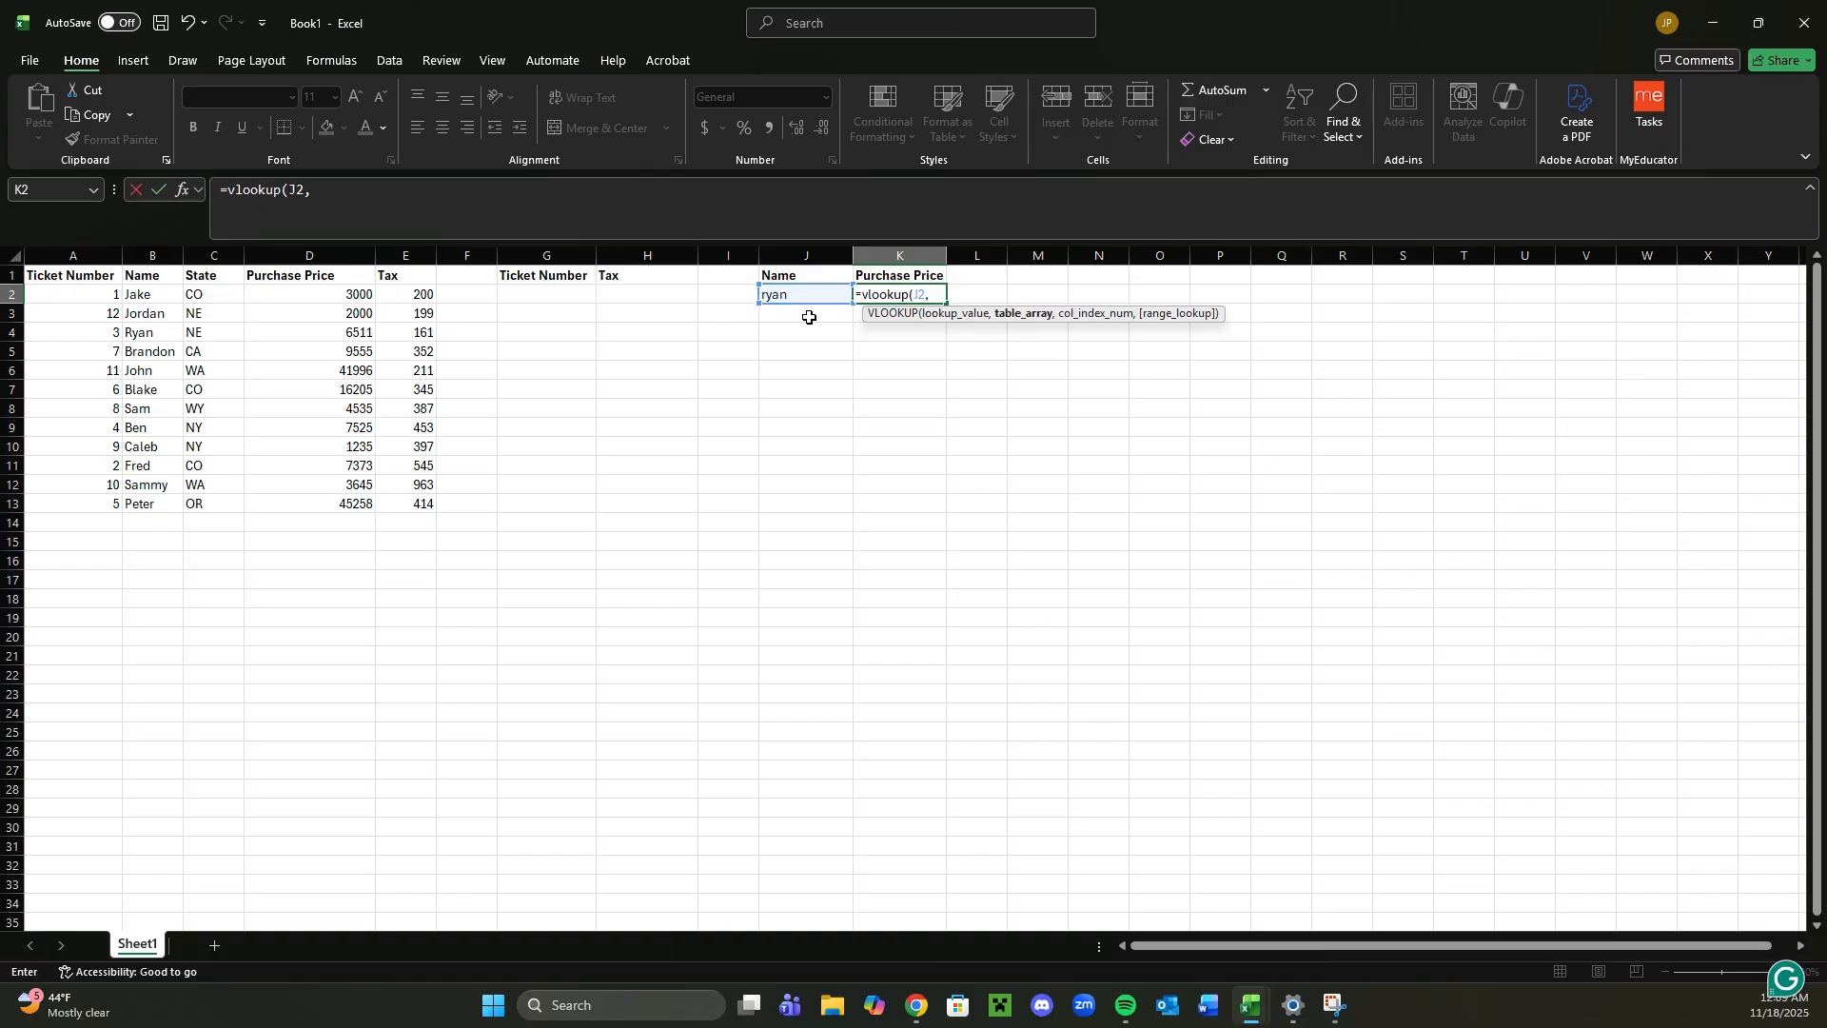
Complete the VLOOKUP formula in K2 with table array B2:D13, column index 3 and FALSE for an exact match
click(149, 303)
drag(149, 303, 330, 510)
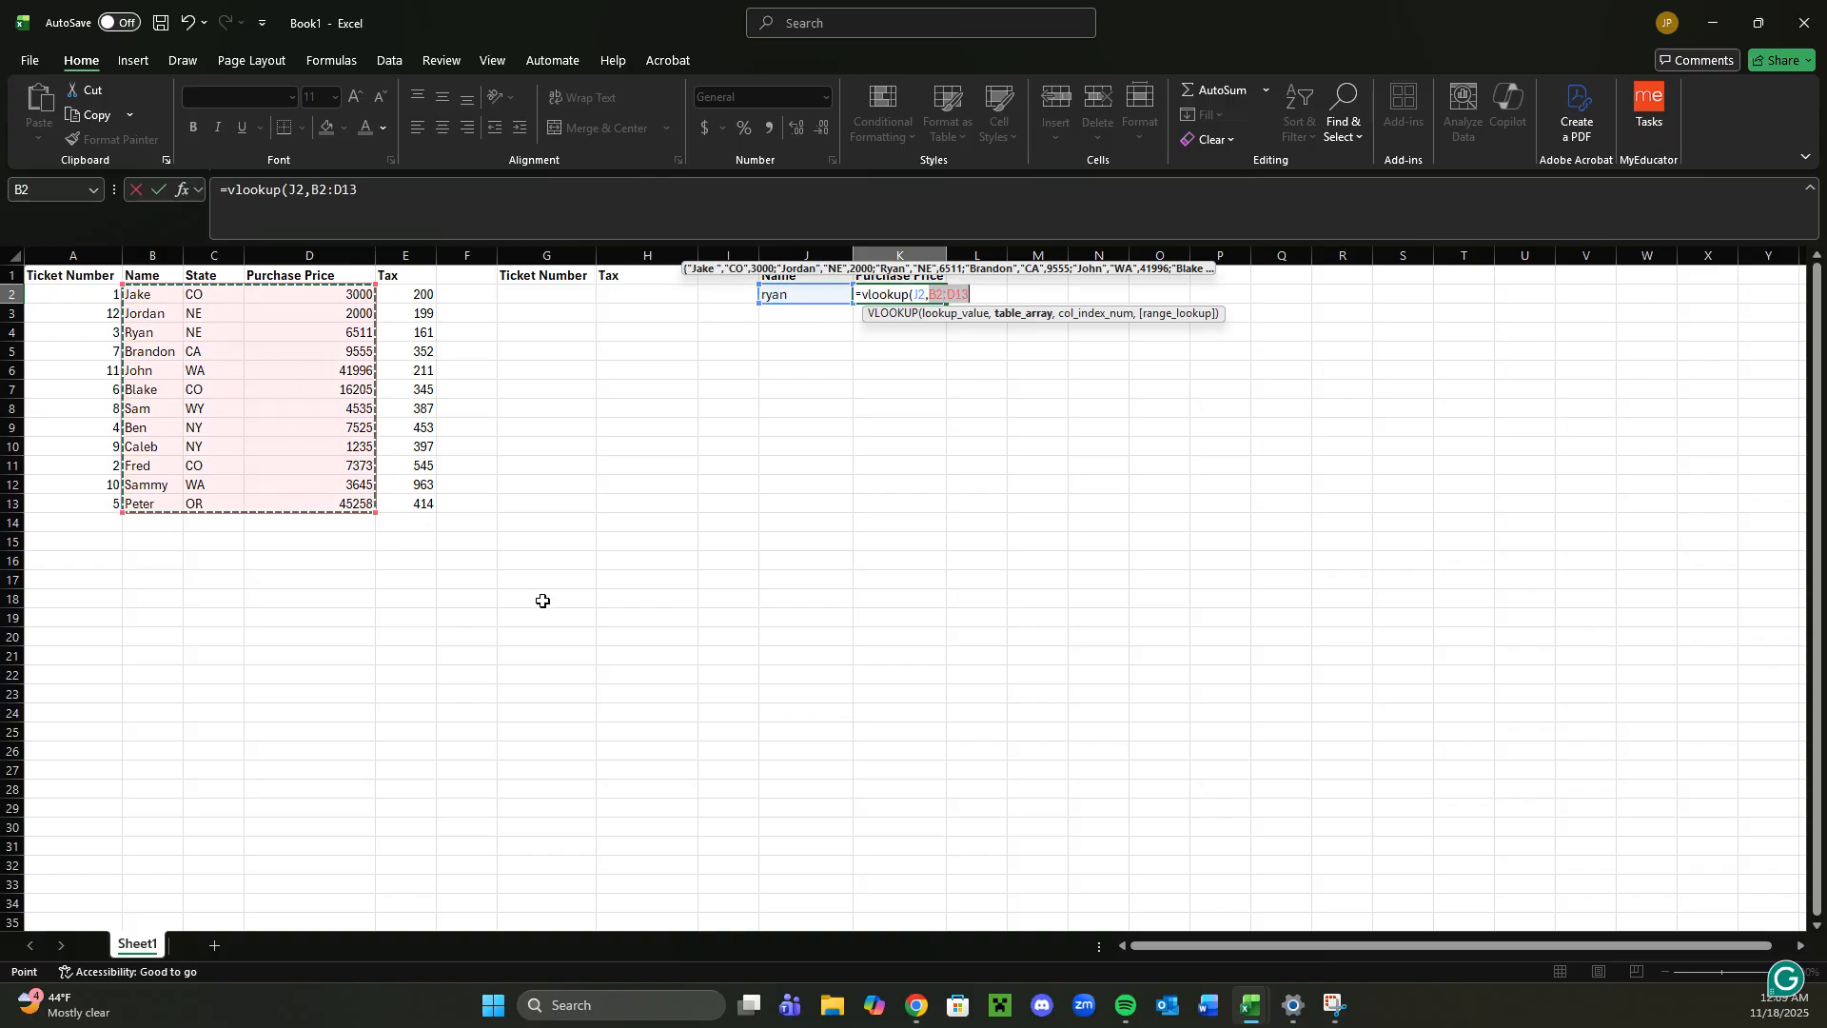
text(,3)
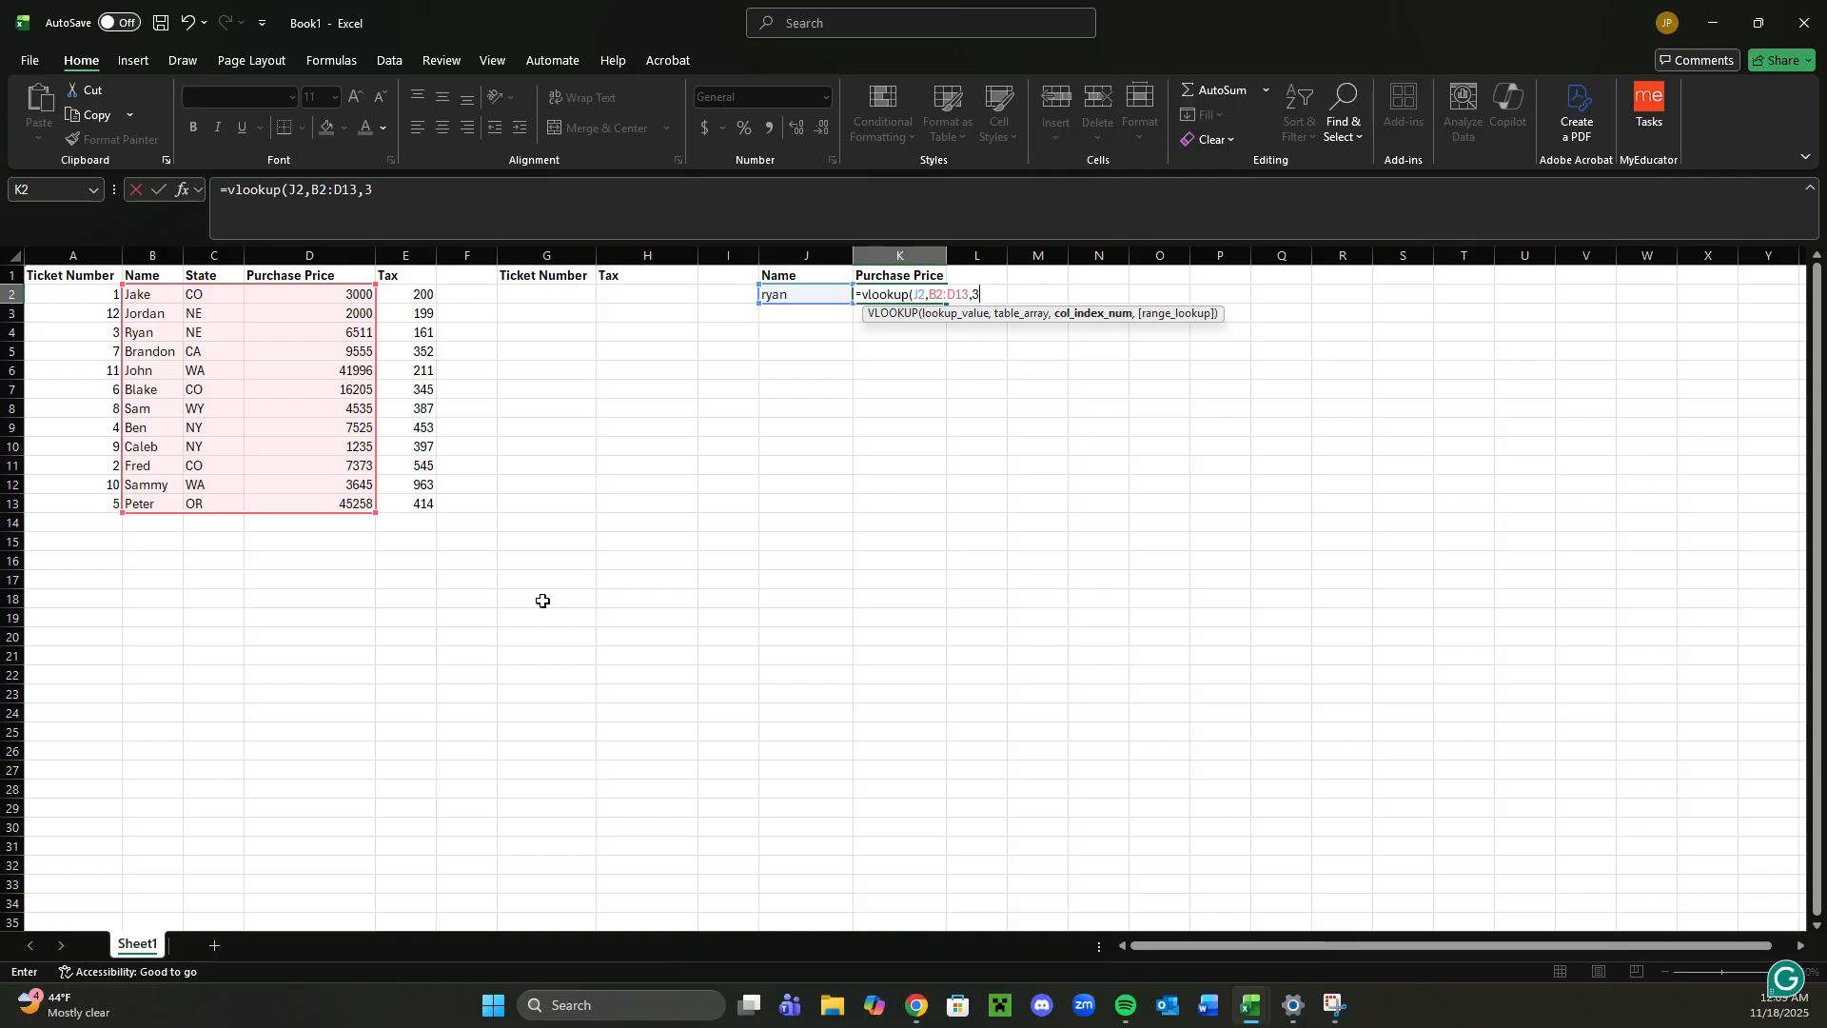
text(,)
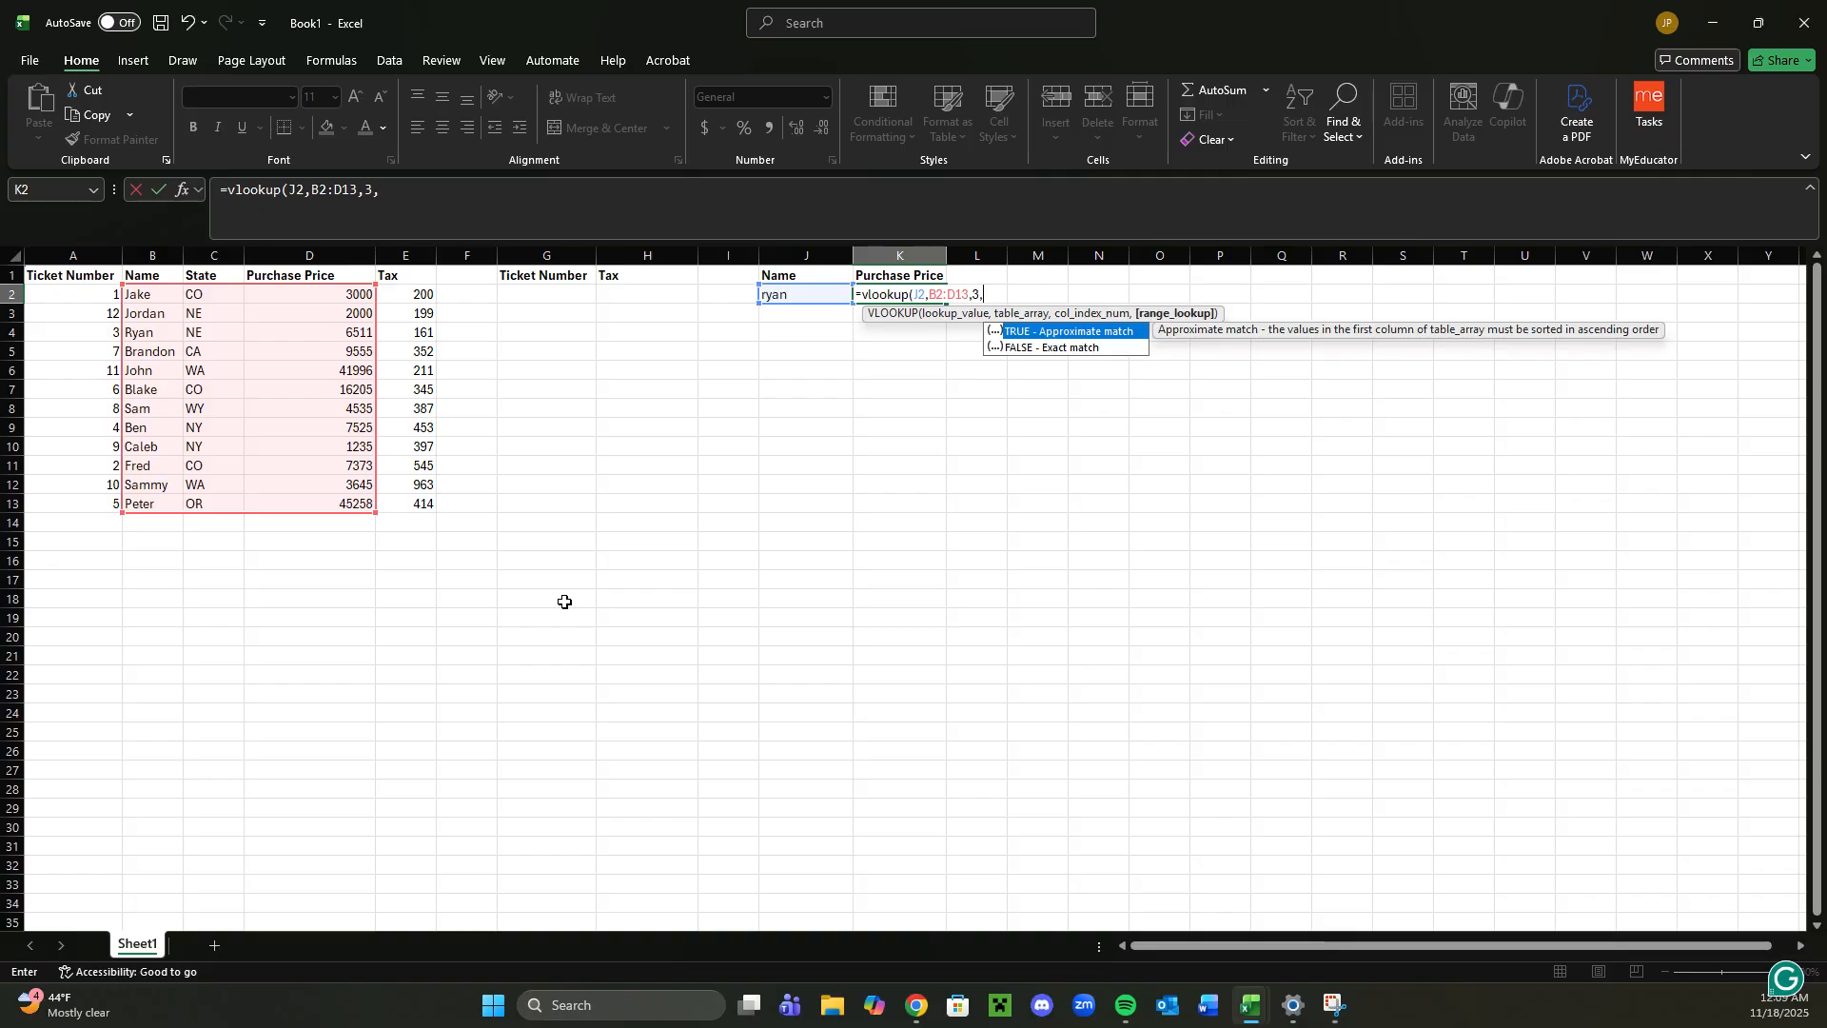
click(1081, 349)
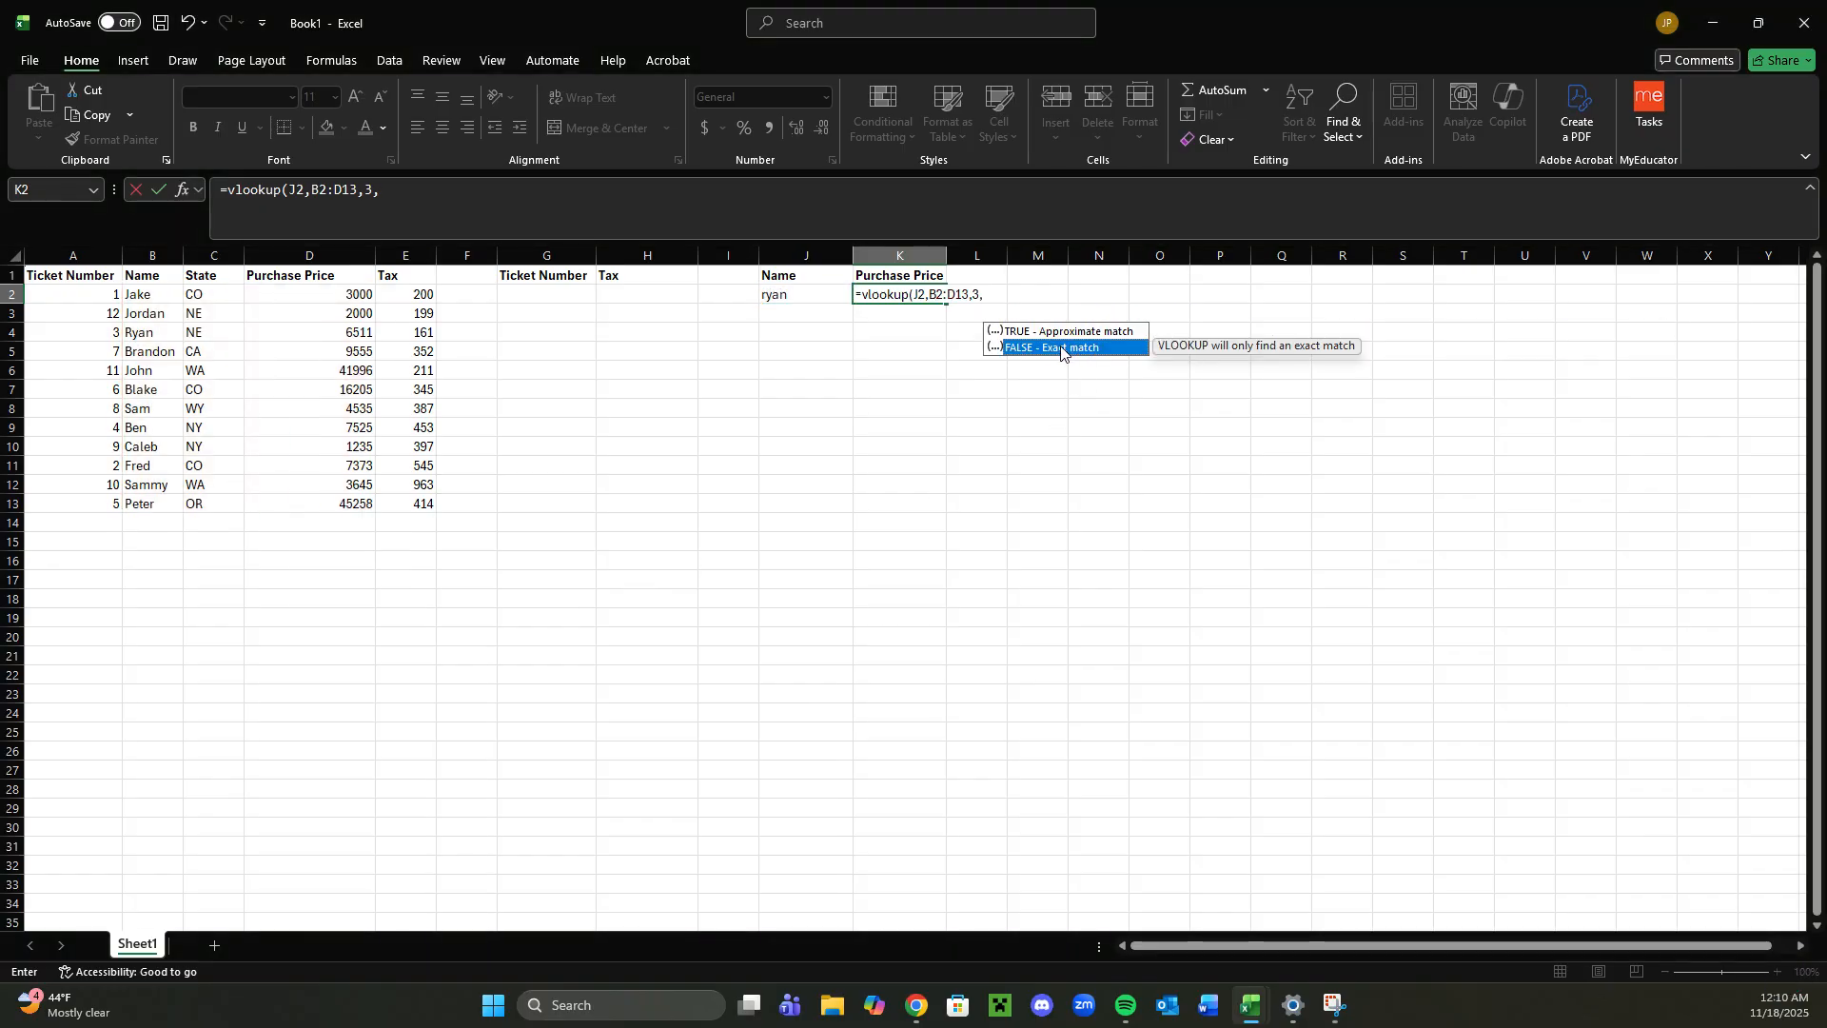
double_click(1062, 348)
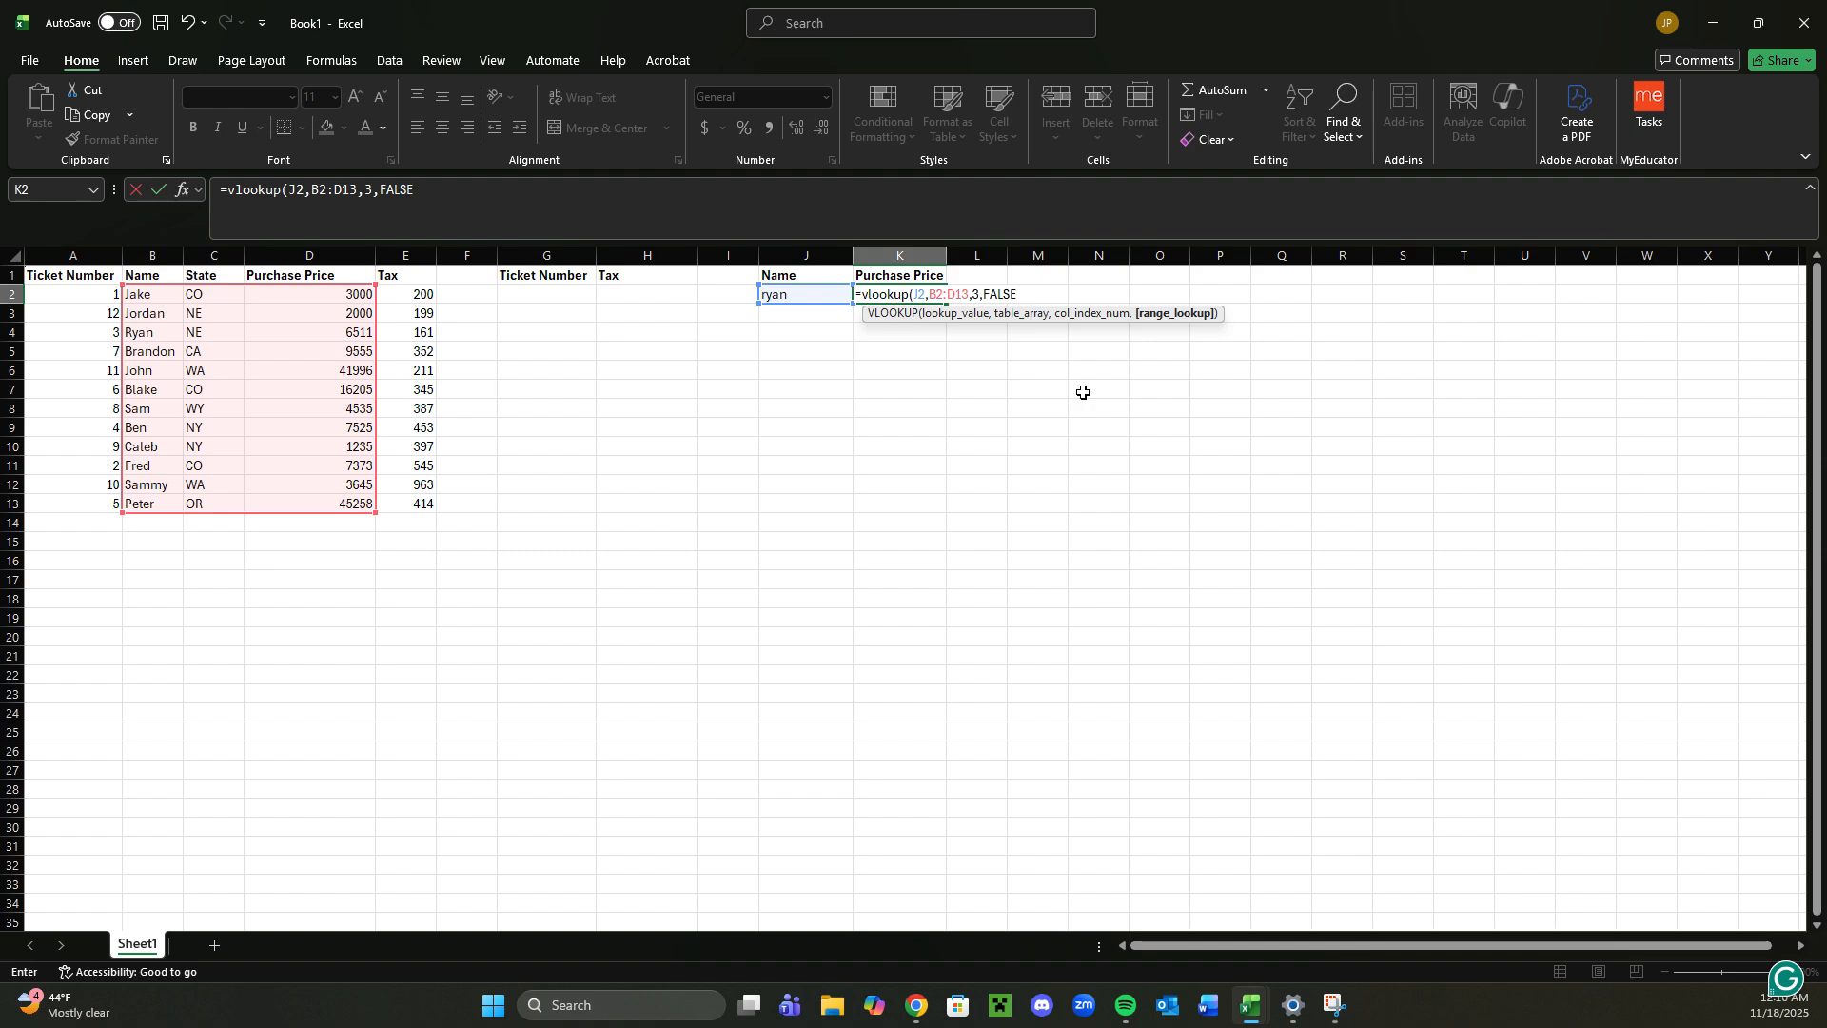
text())
key(Return)
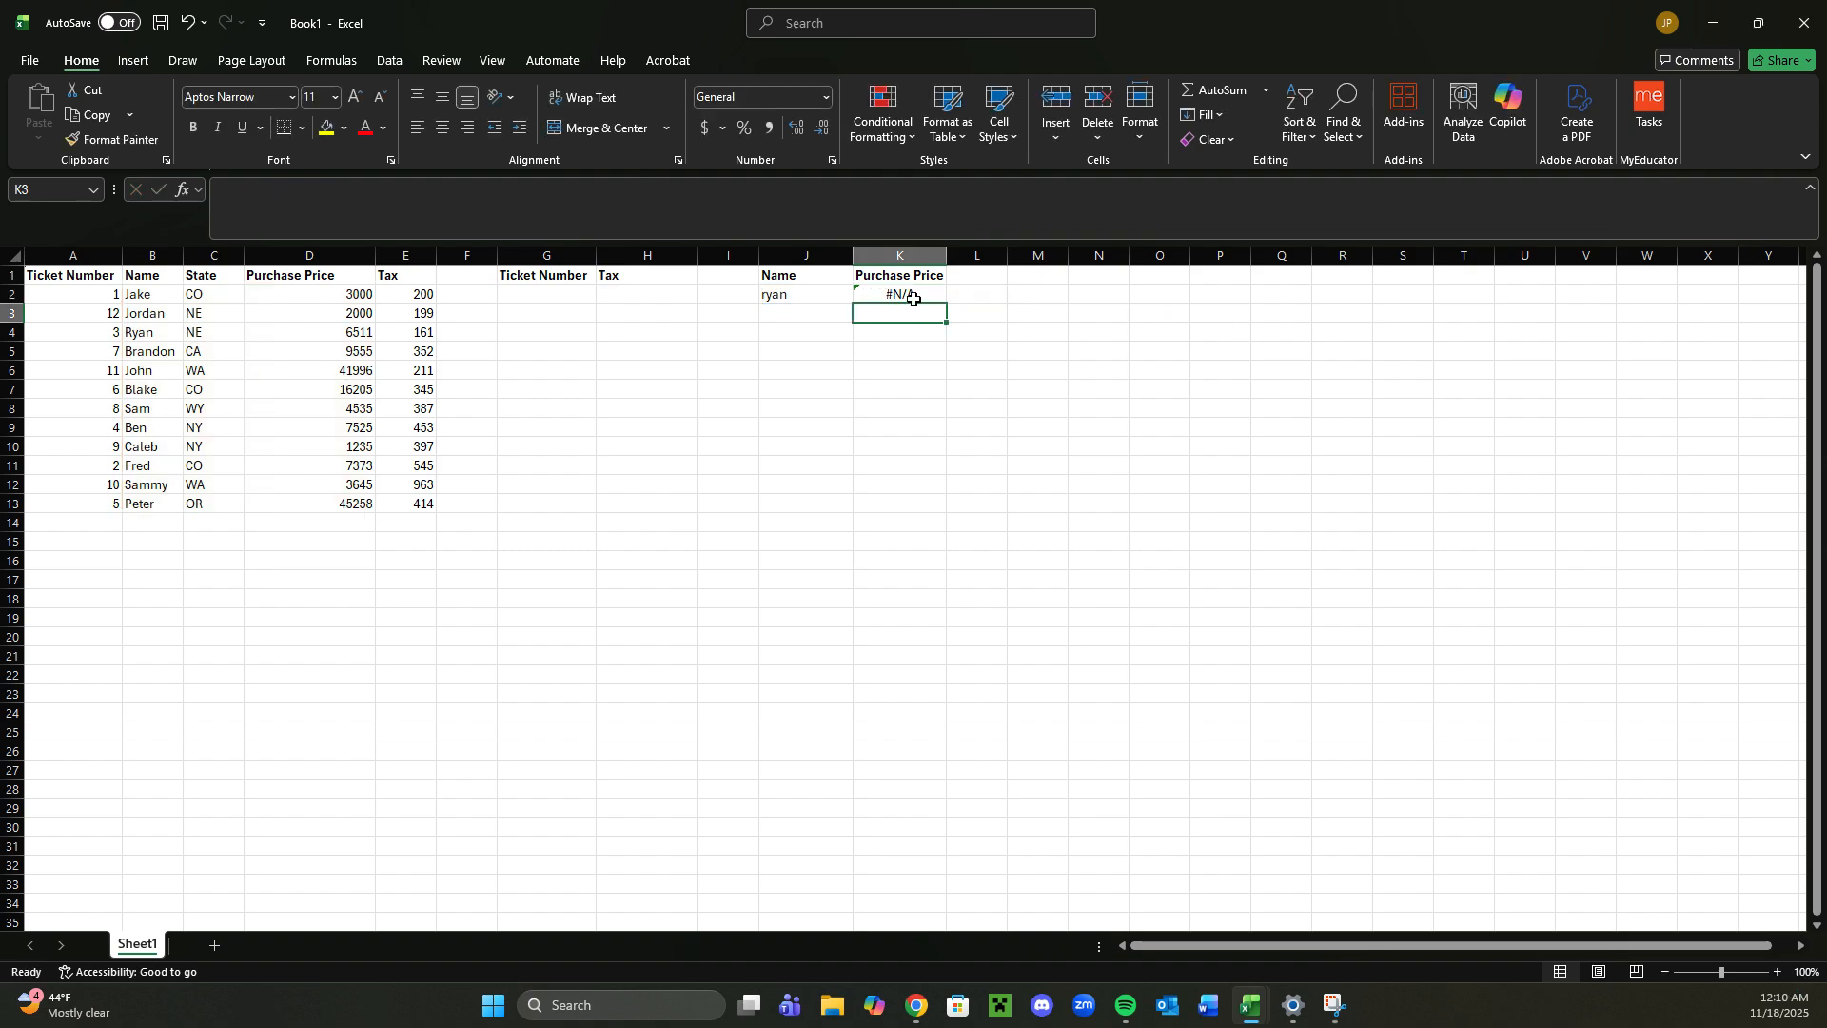
Edit the lookup name in J2 to match its source table entry exactly, and select the matching record in B4:D4
click(804, 295)
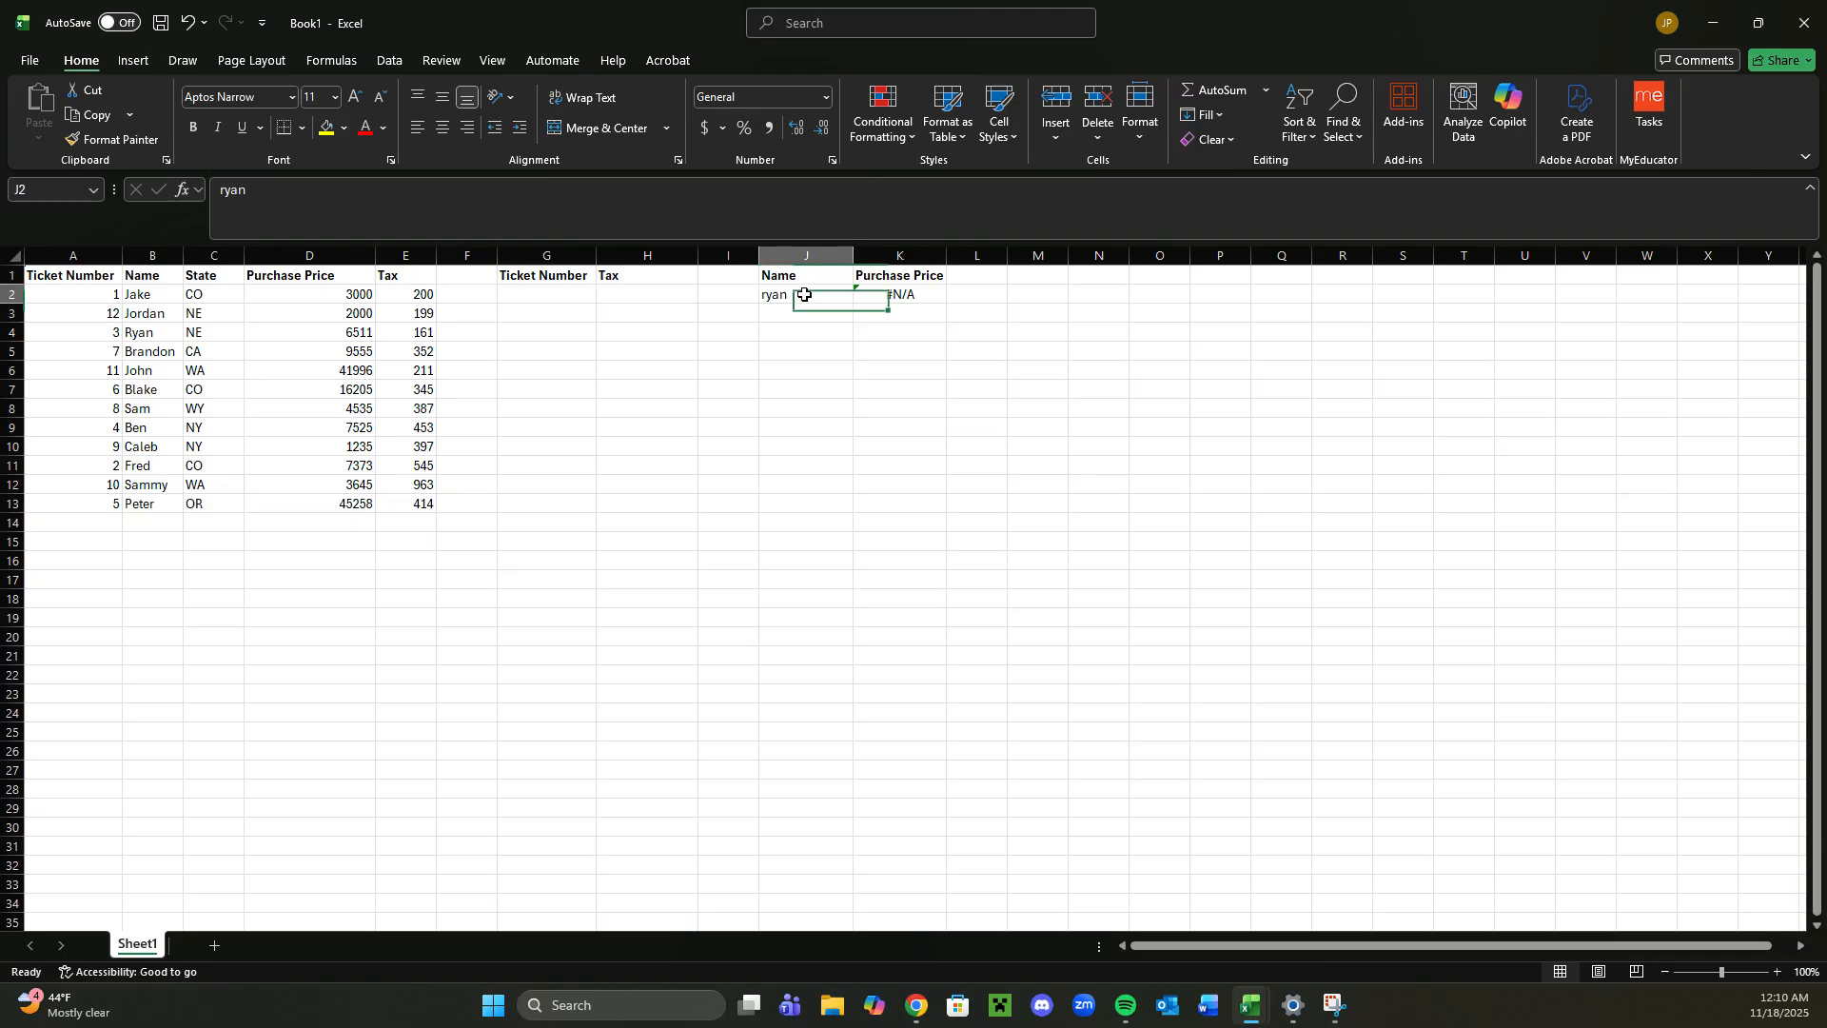
click(404, 208)
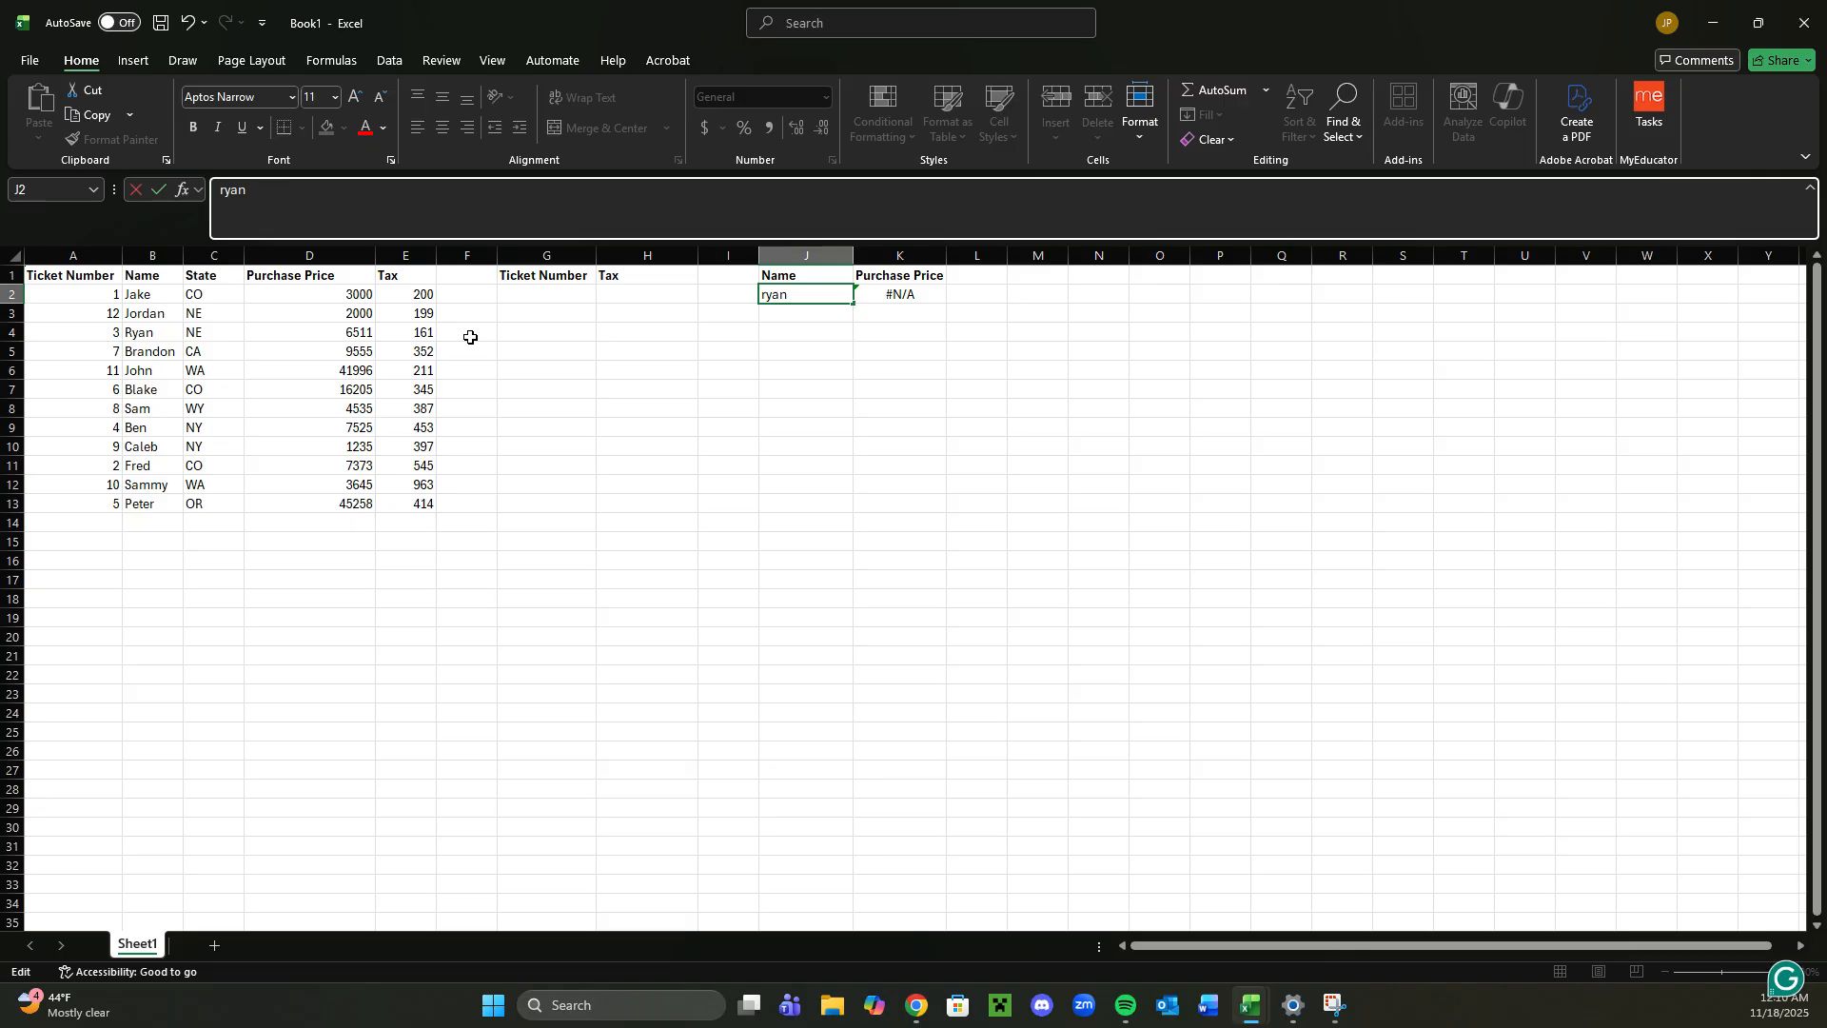
key(Return)
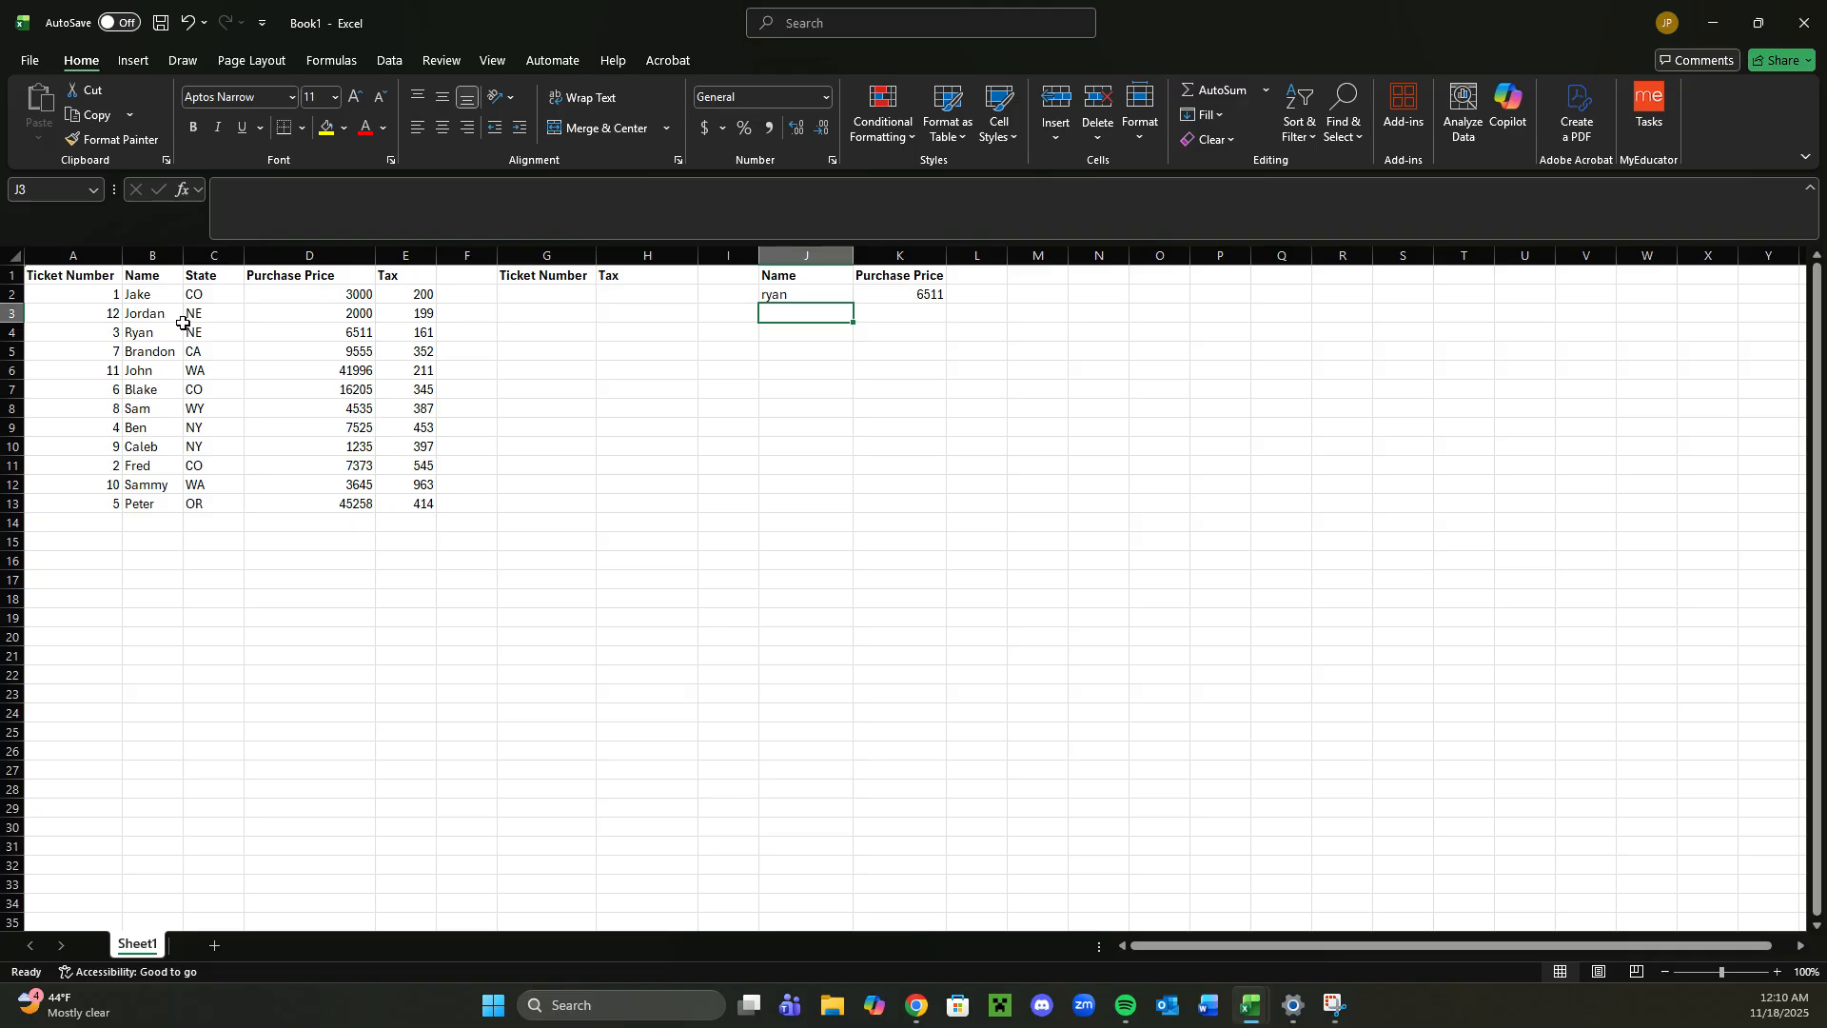
drag(143, 338, 299, 333)
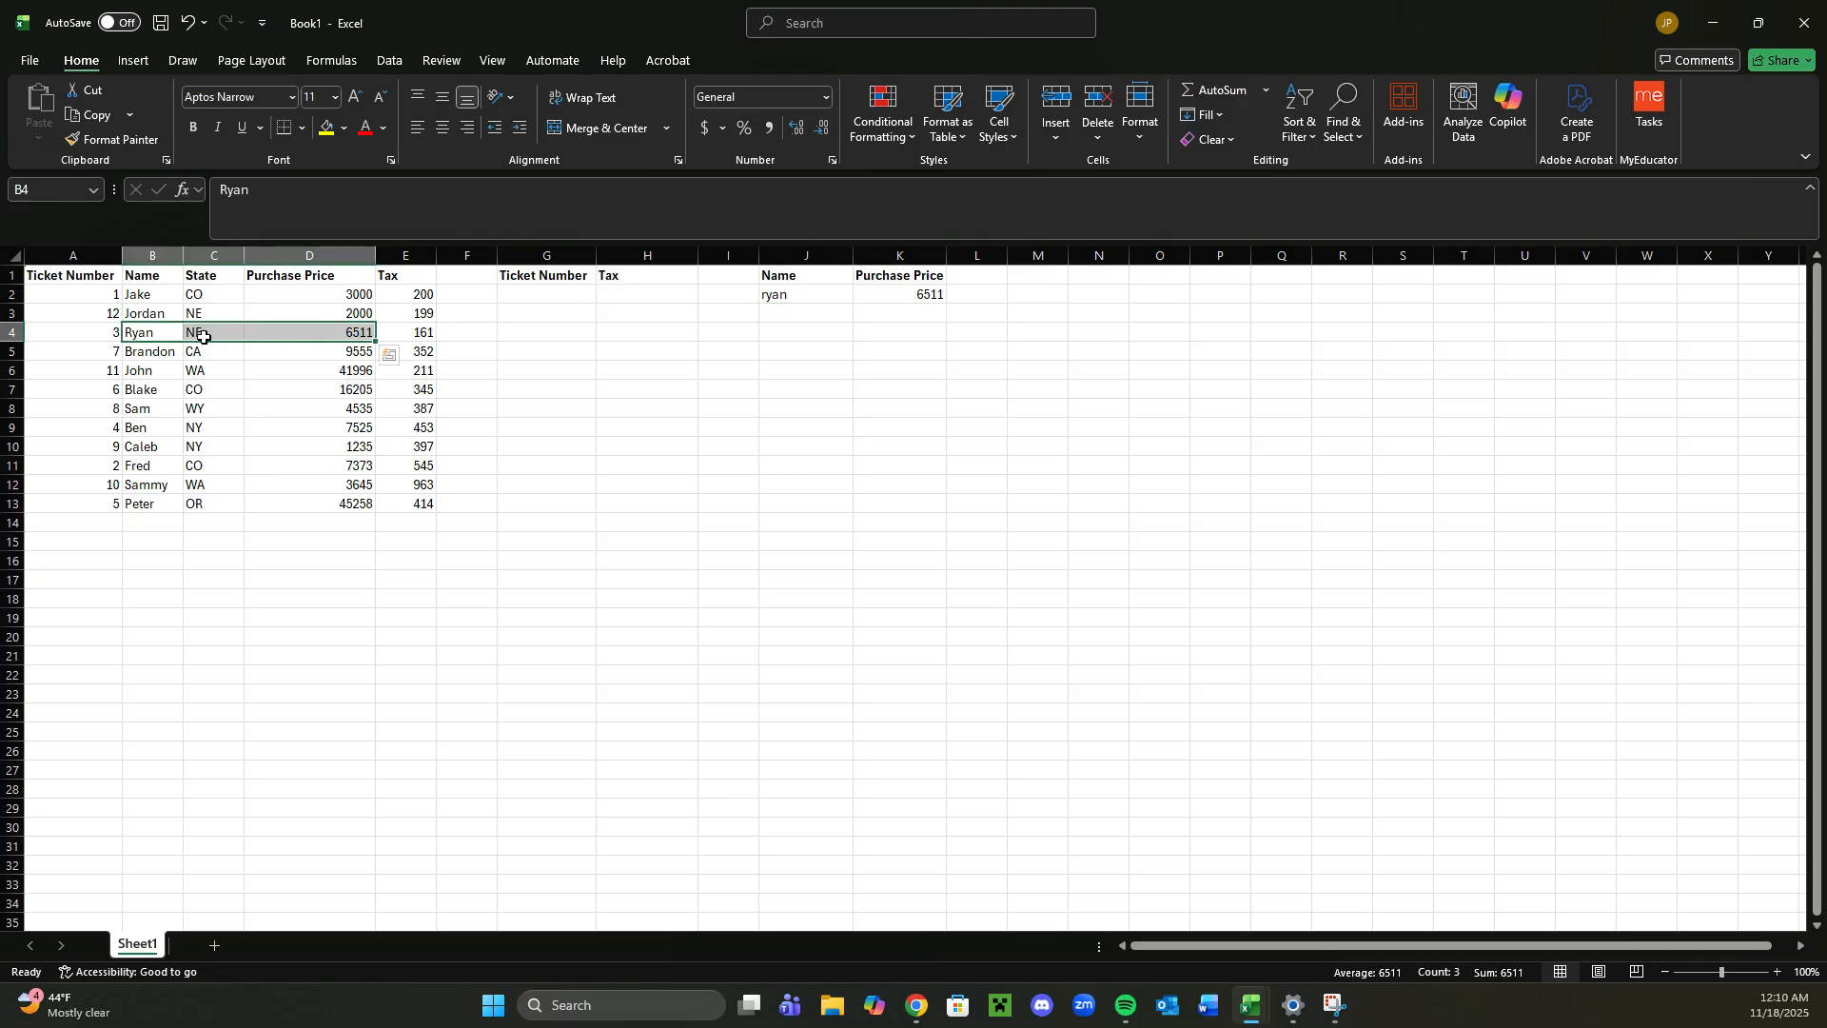
Clear the lookup name in J2 and the VLOOKUP formula in K2
click(805, 298)
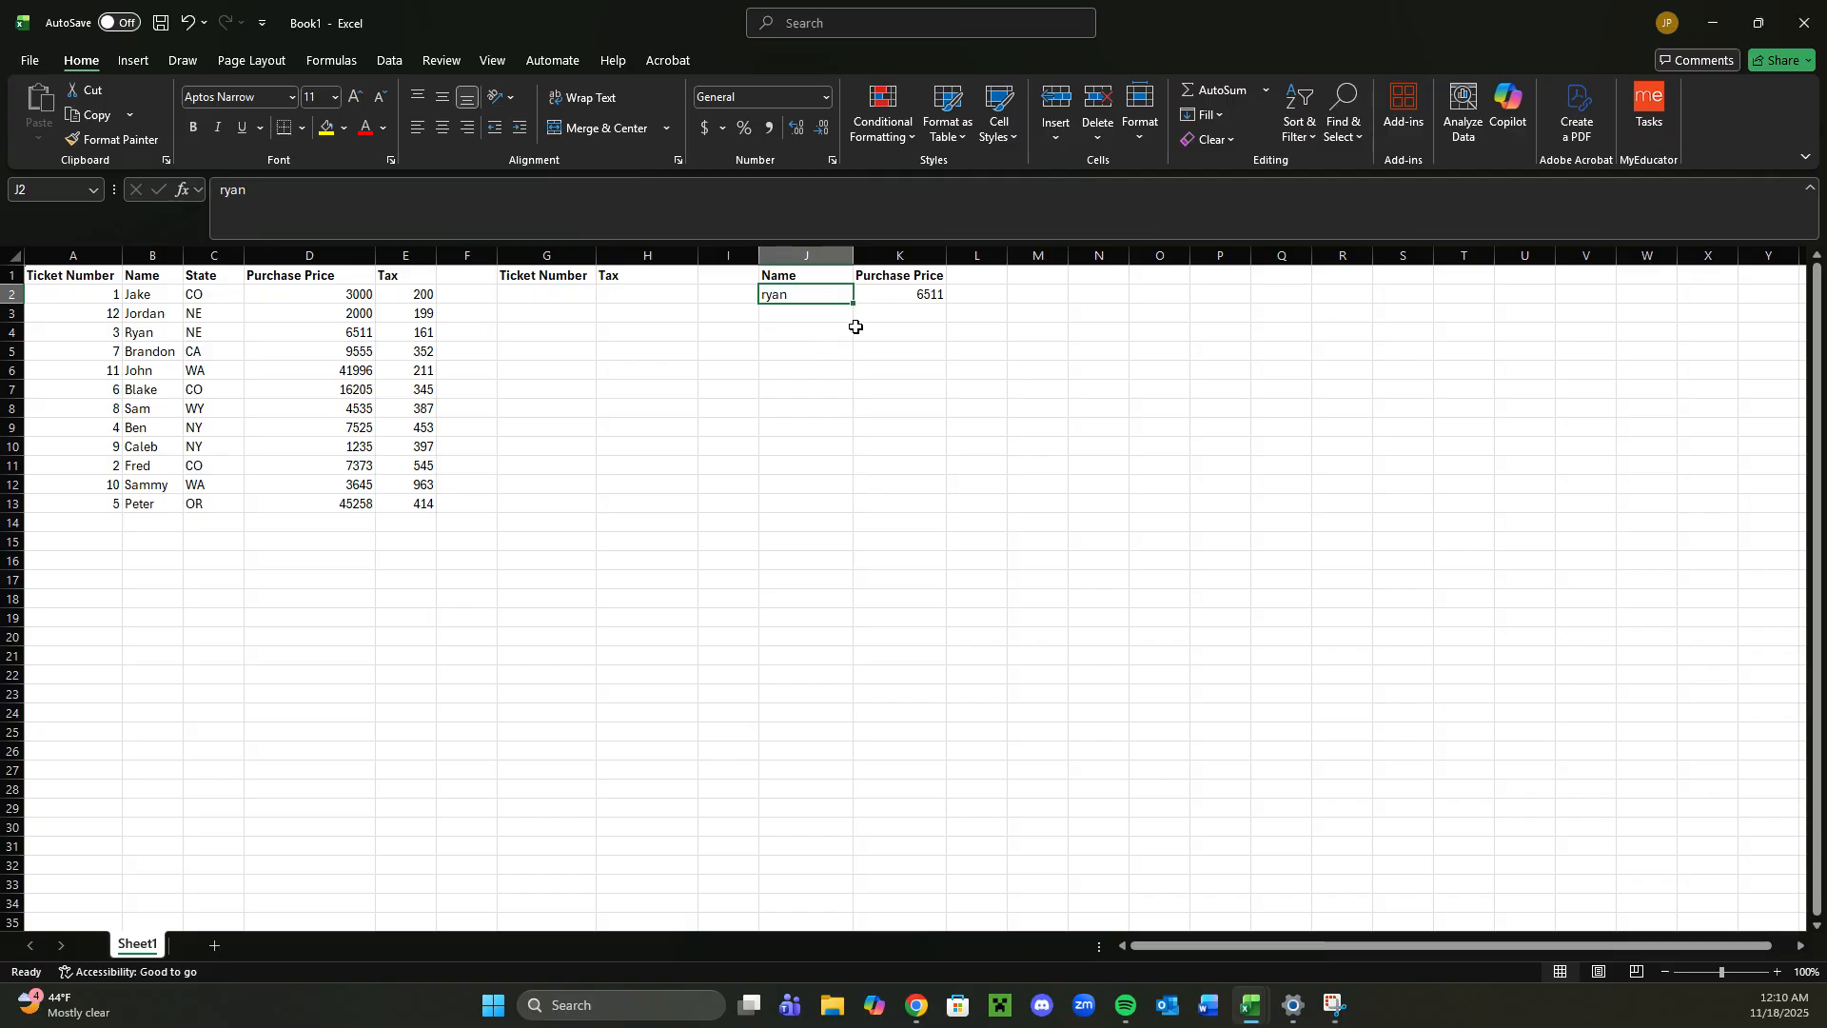
double_click(896, 294)
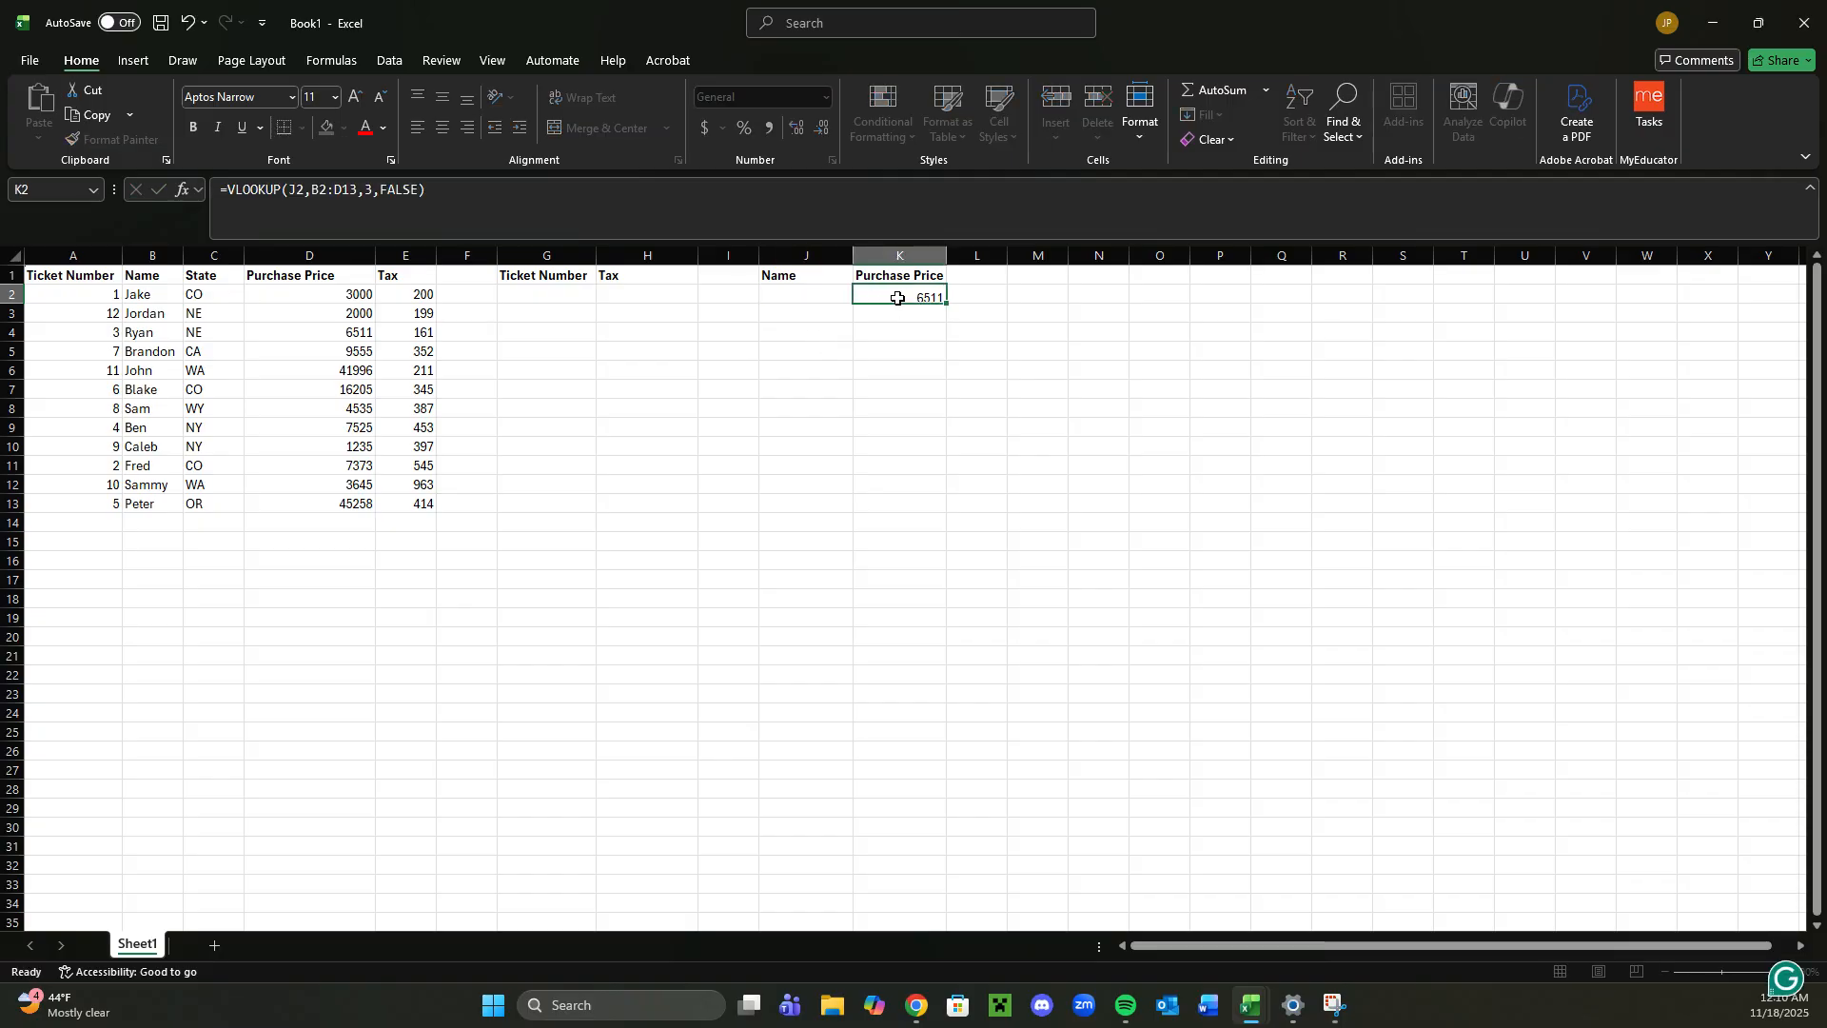
click(826, 428)
click(548, 299)
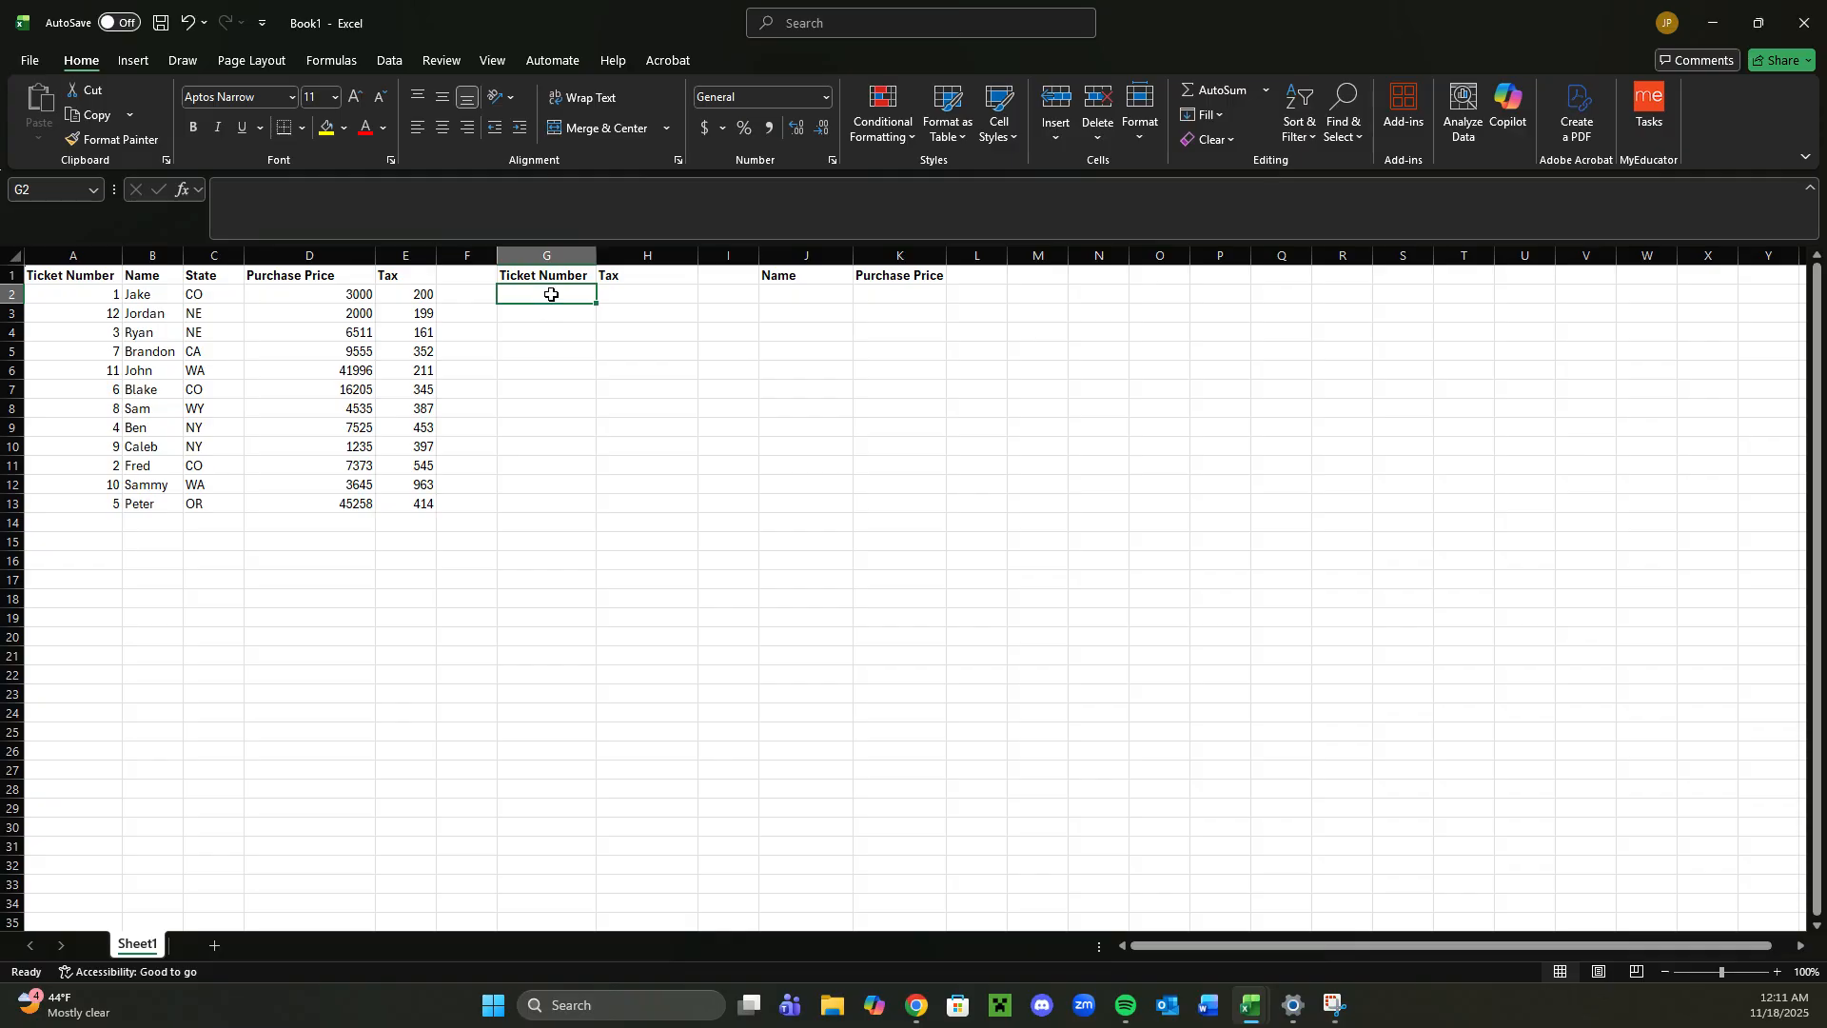
click(106, 300)
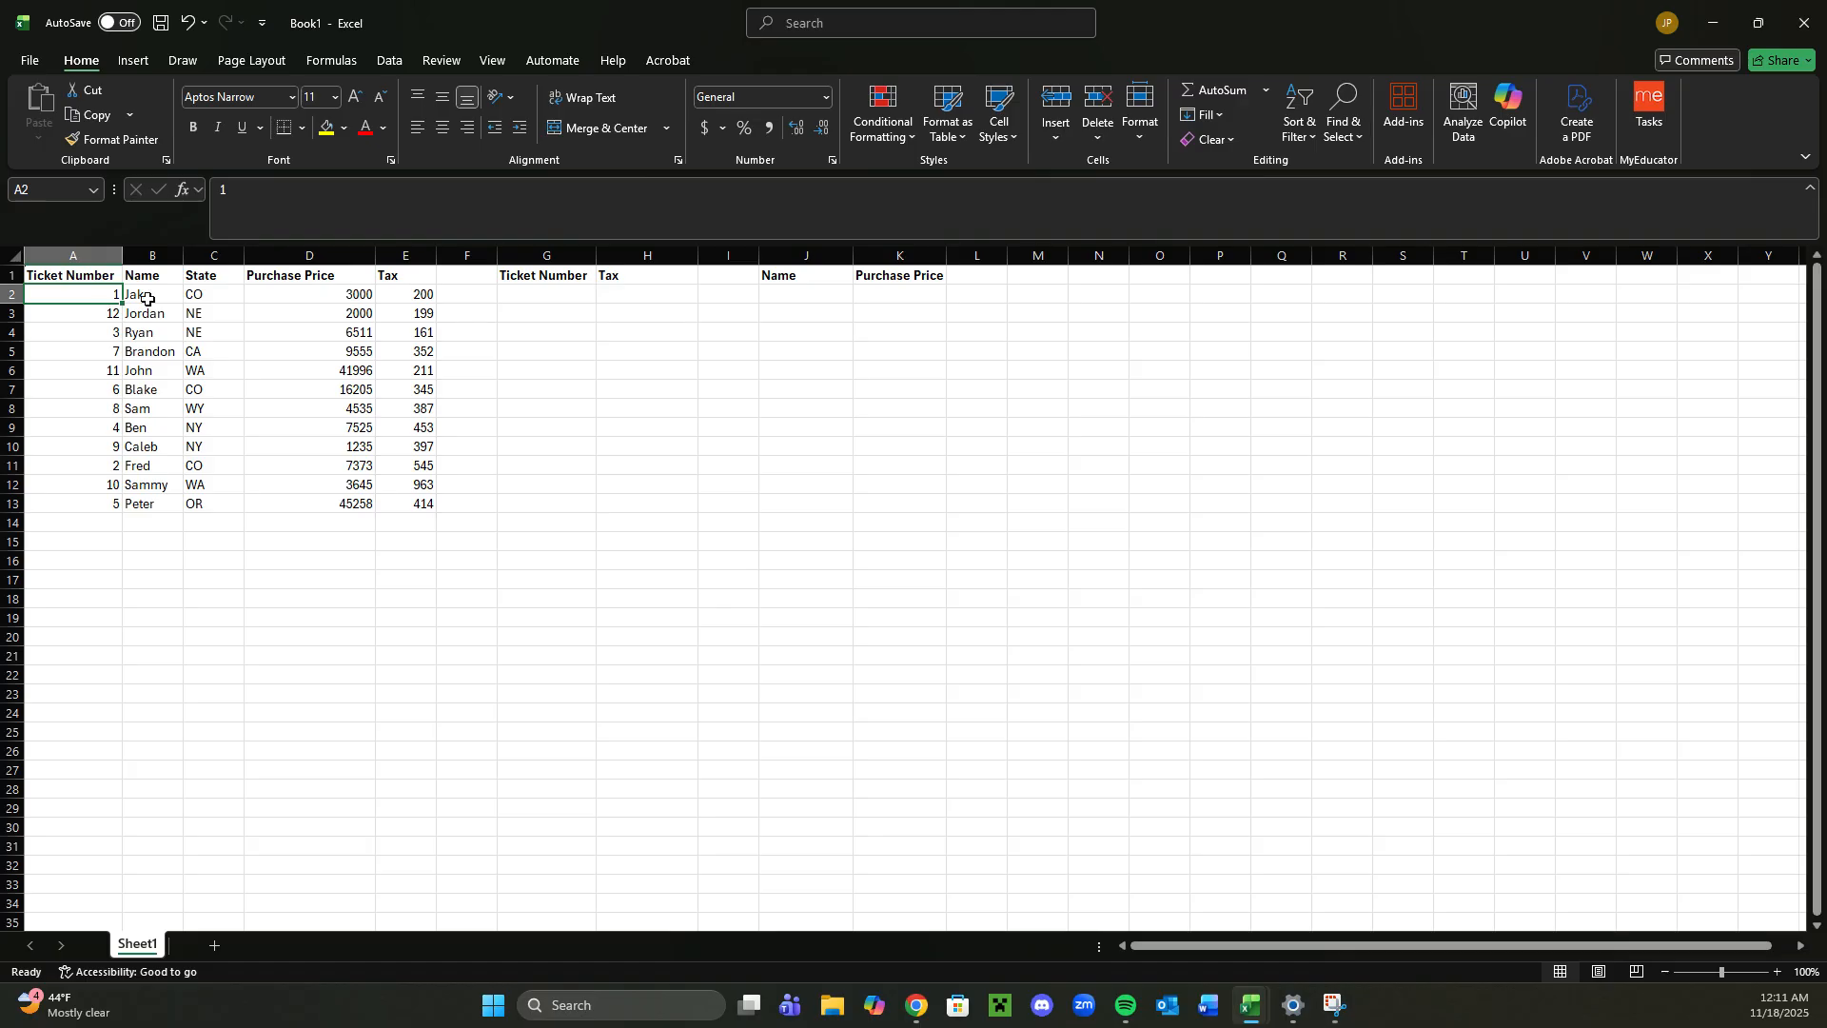
click(556, 286)
click(626, 290)
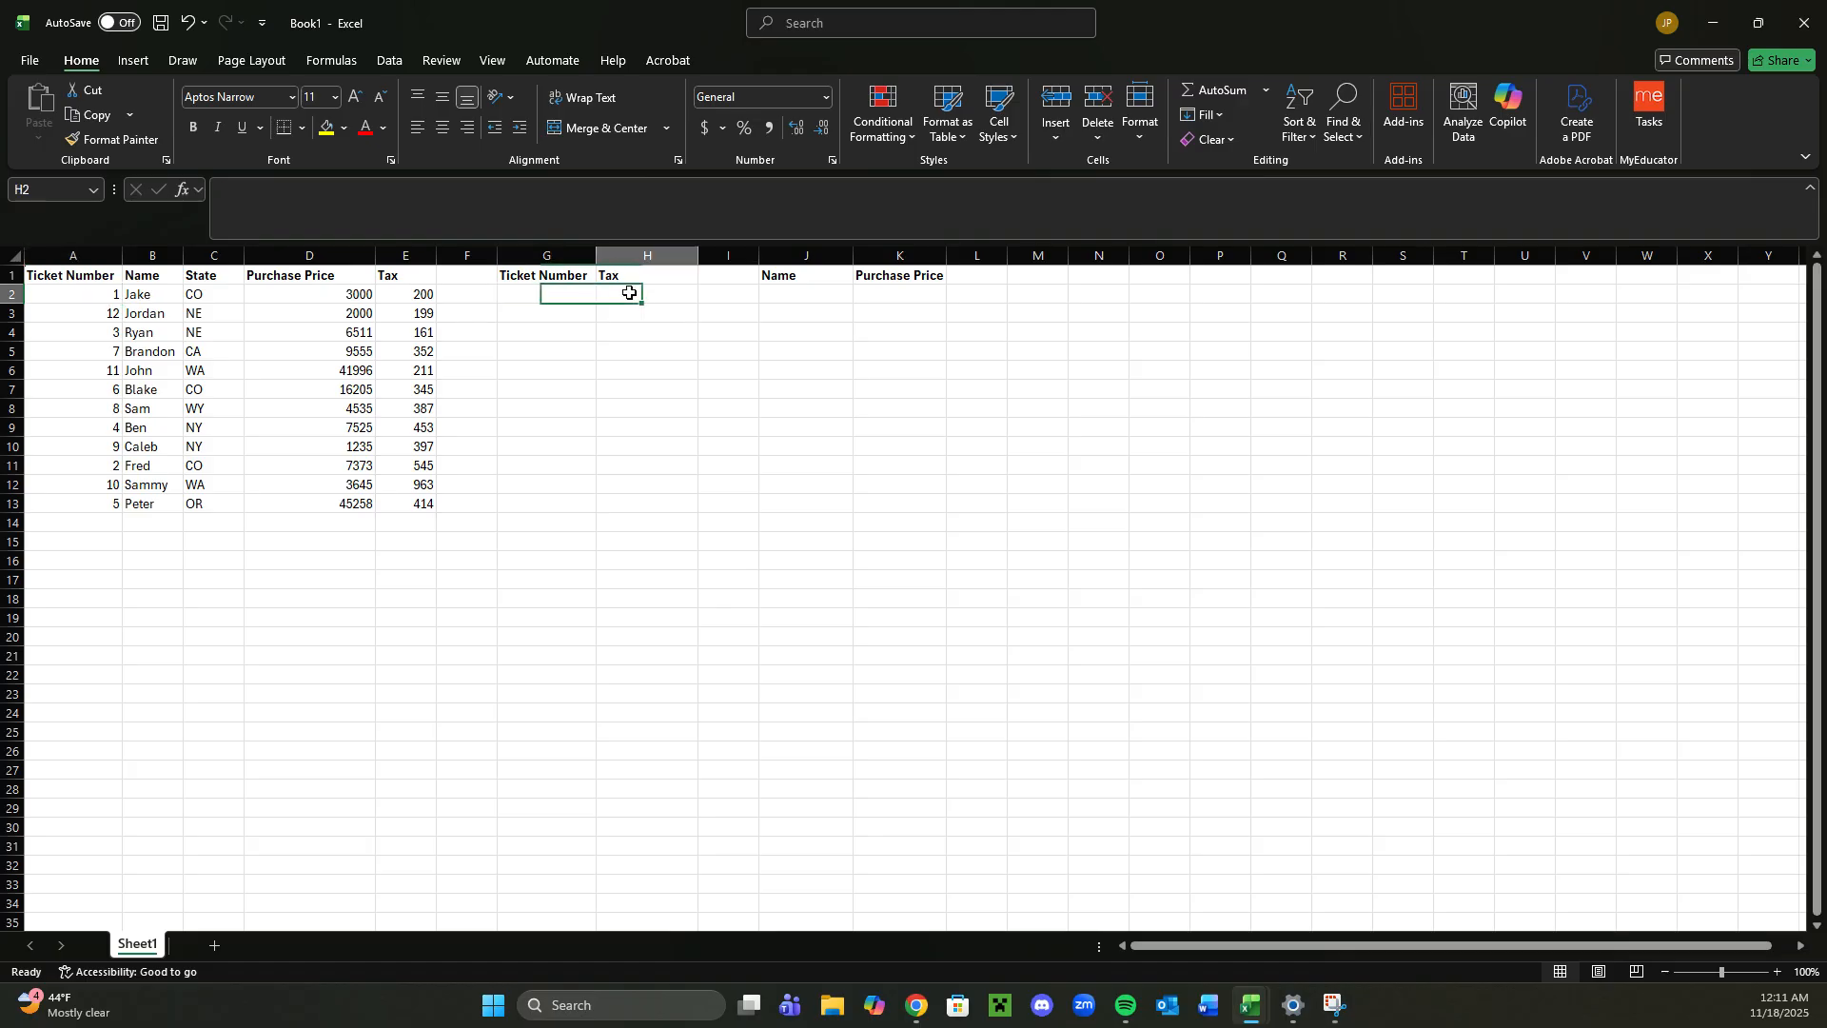
click(553, 294)
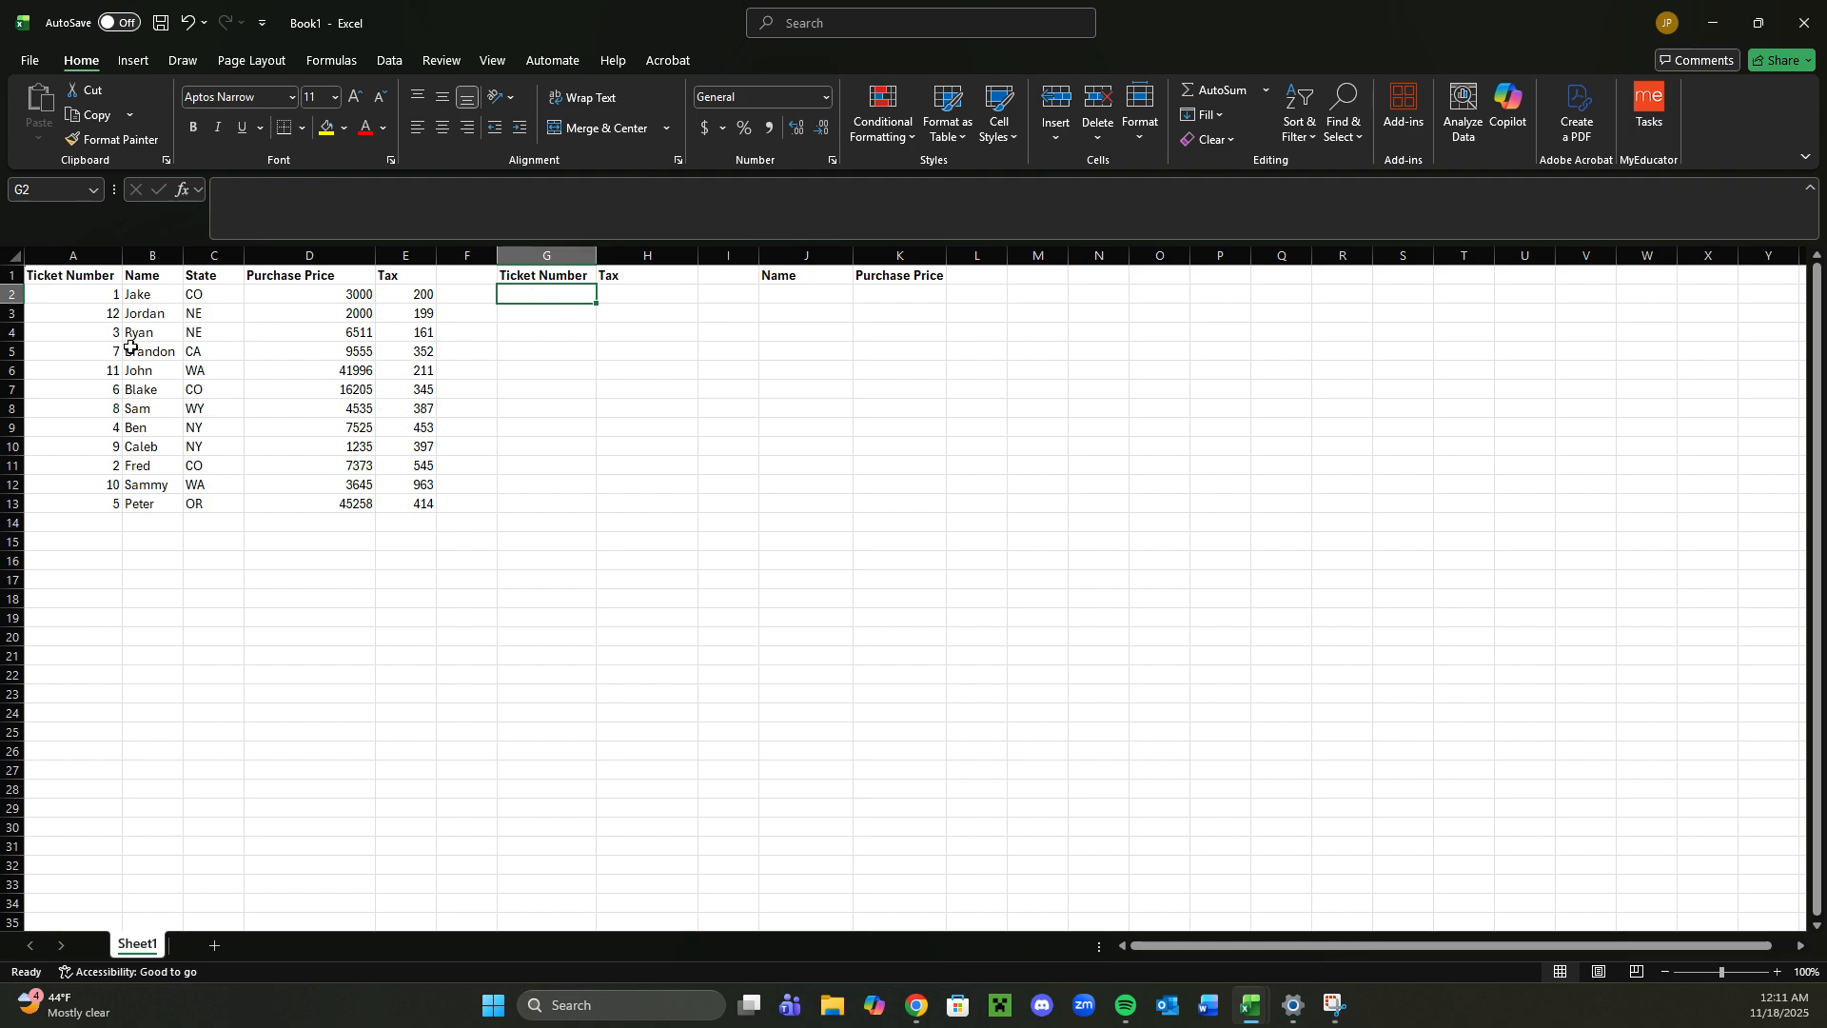
Copy the ticket number from A6 into G2 under the second Ticket Number heading
click(103, 377)
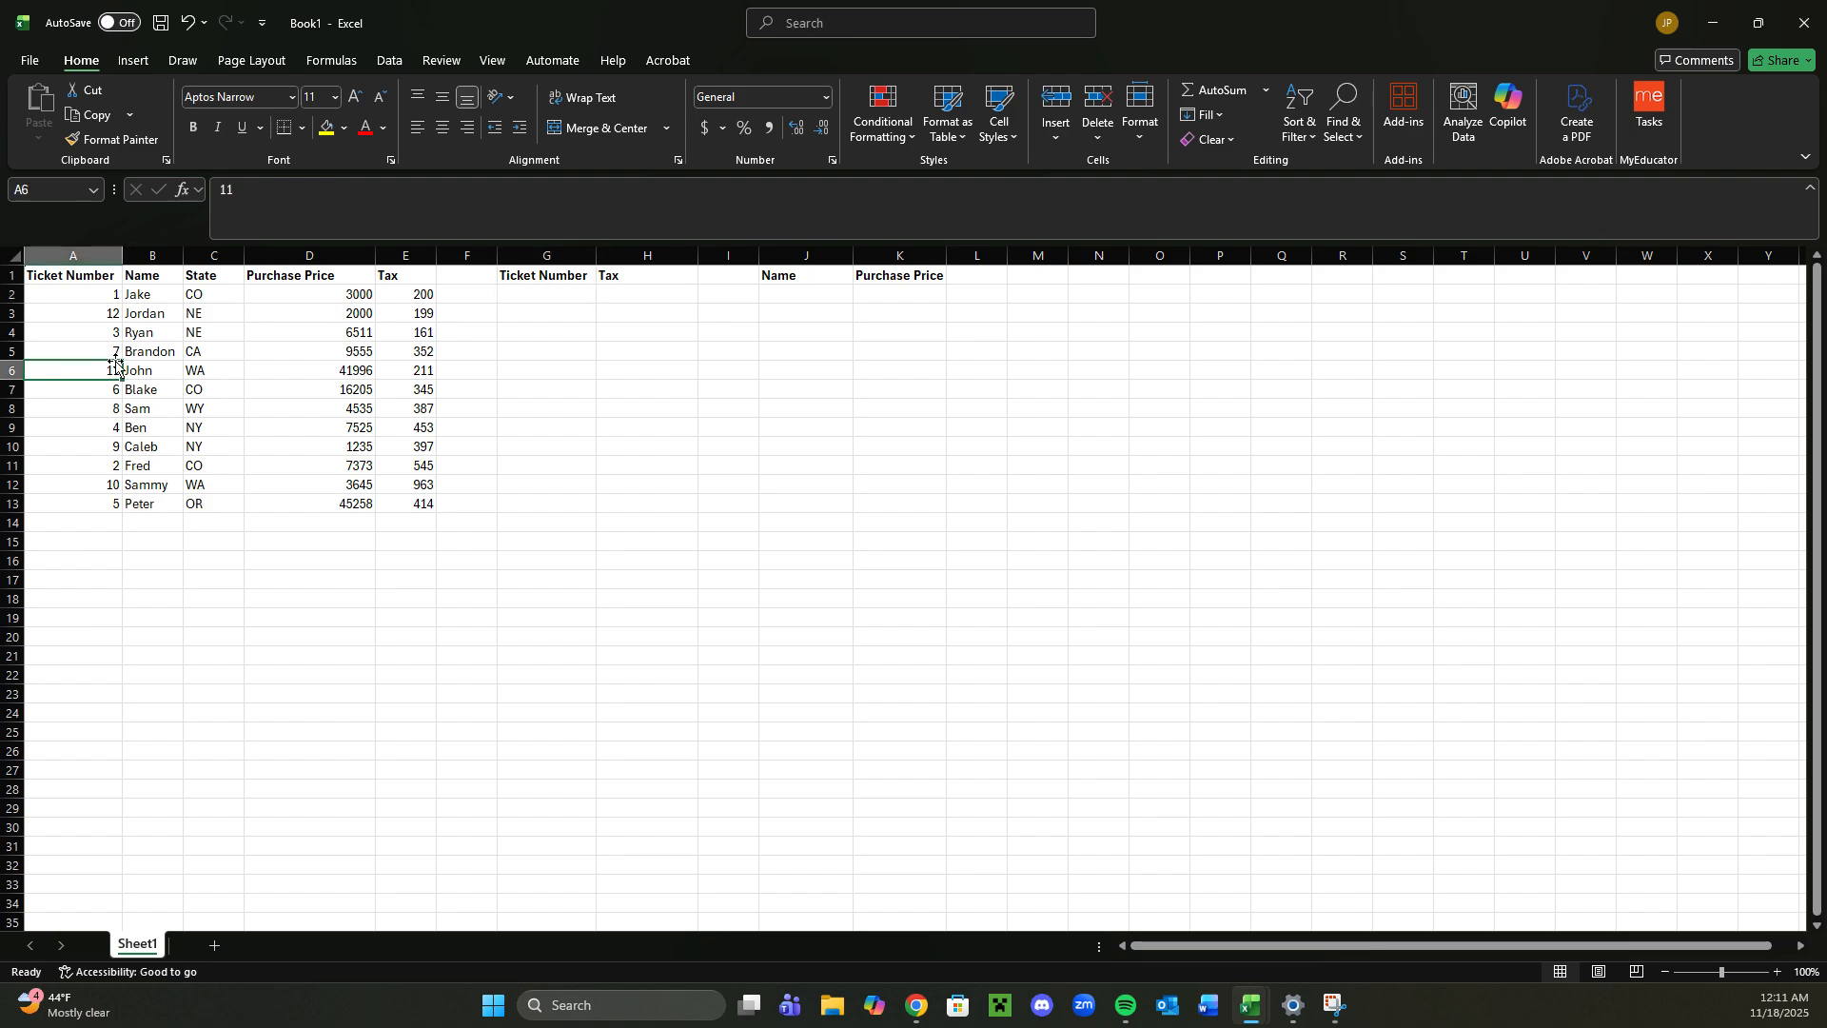
key(ctrl+c)
click(545, 295)
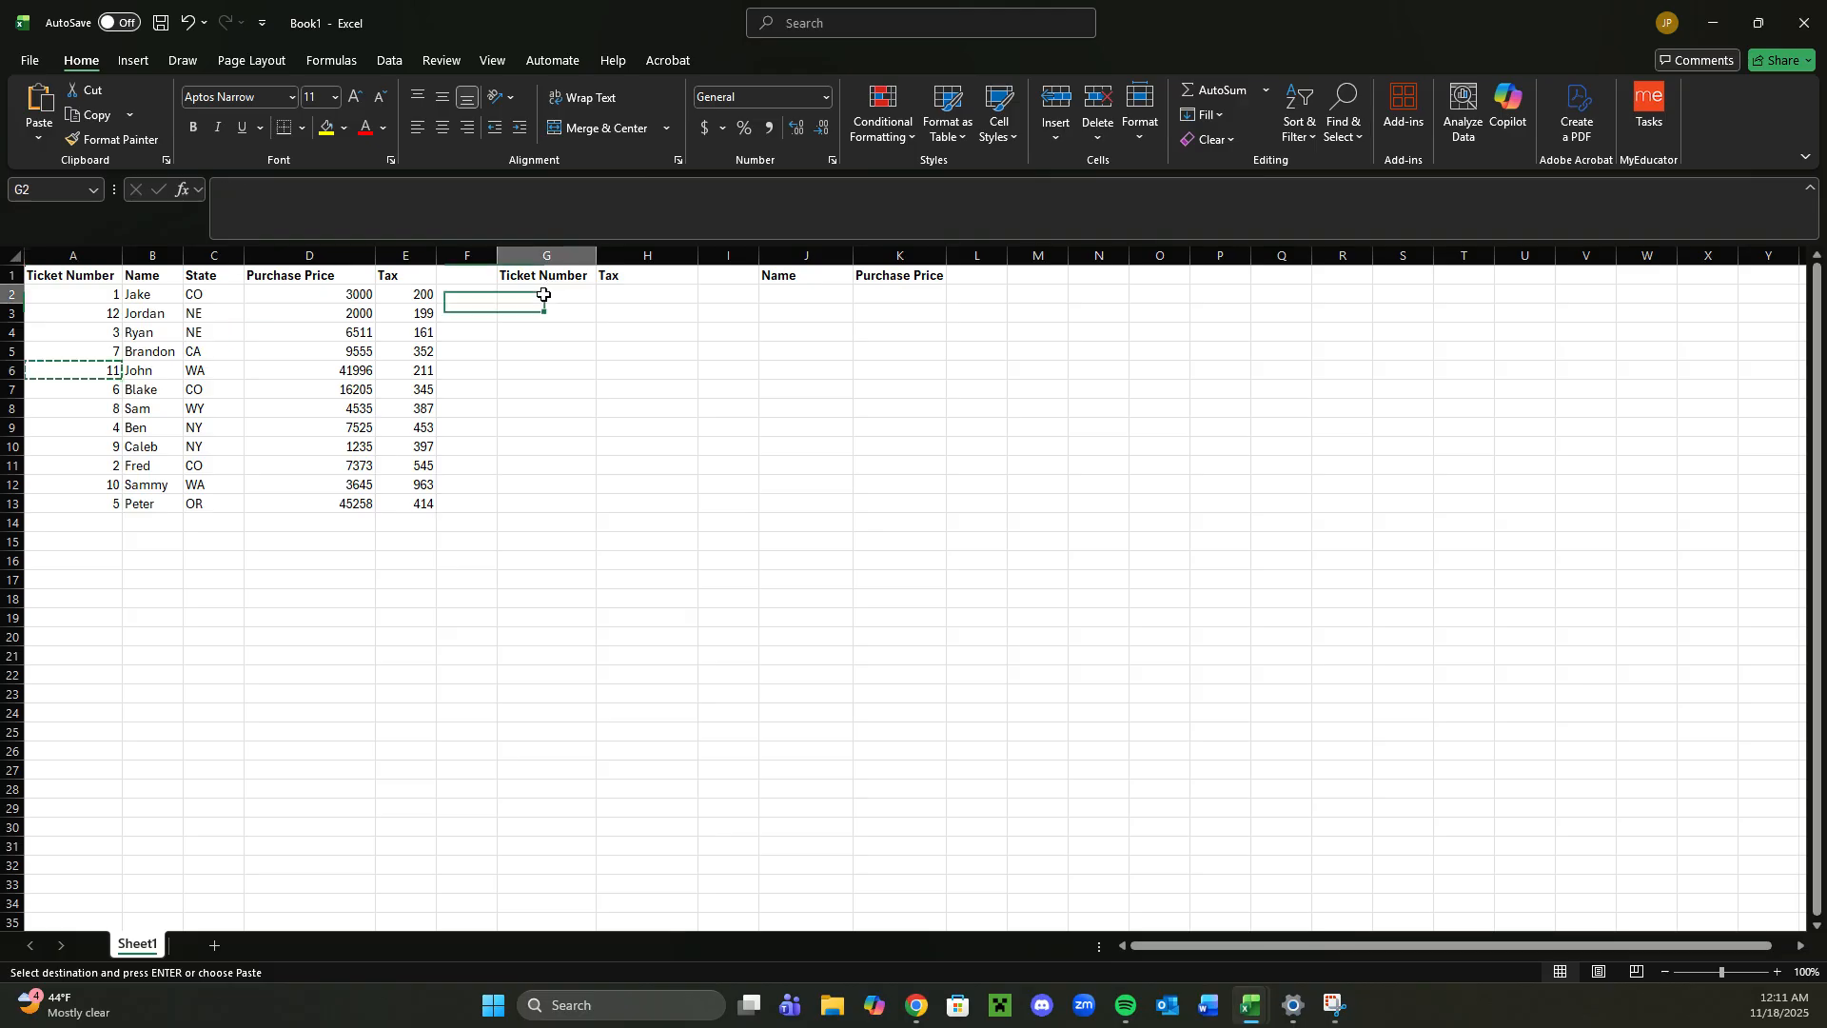
key(ctrl+v)
Start a VLOOKUP formula in H2 under the second Tax heading, using G2 as the lookup value
click(636, 297)
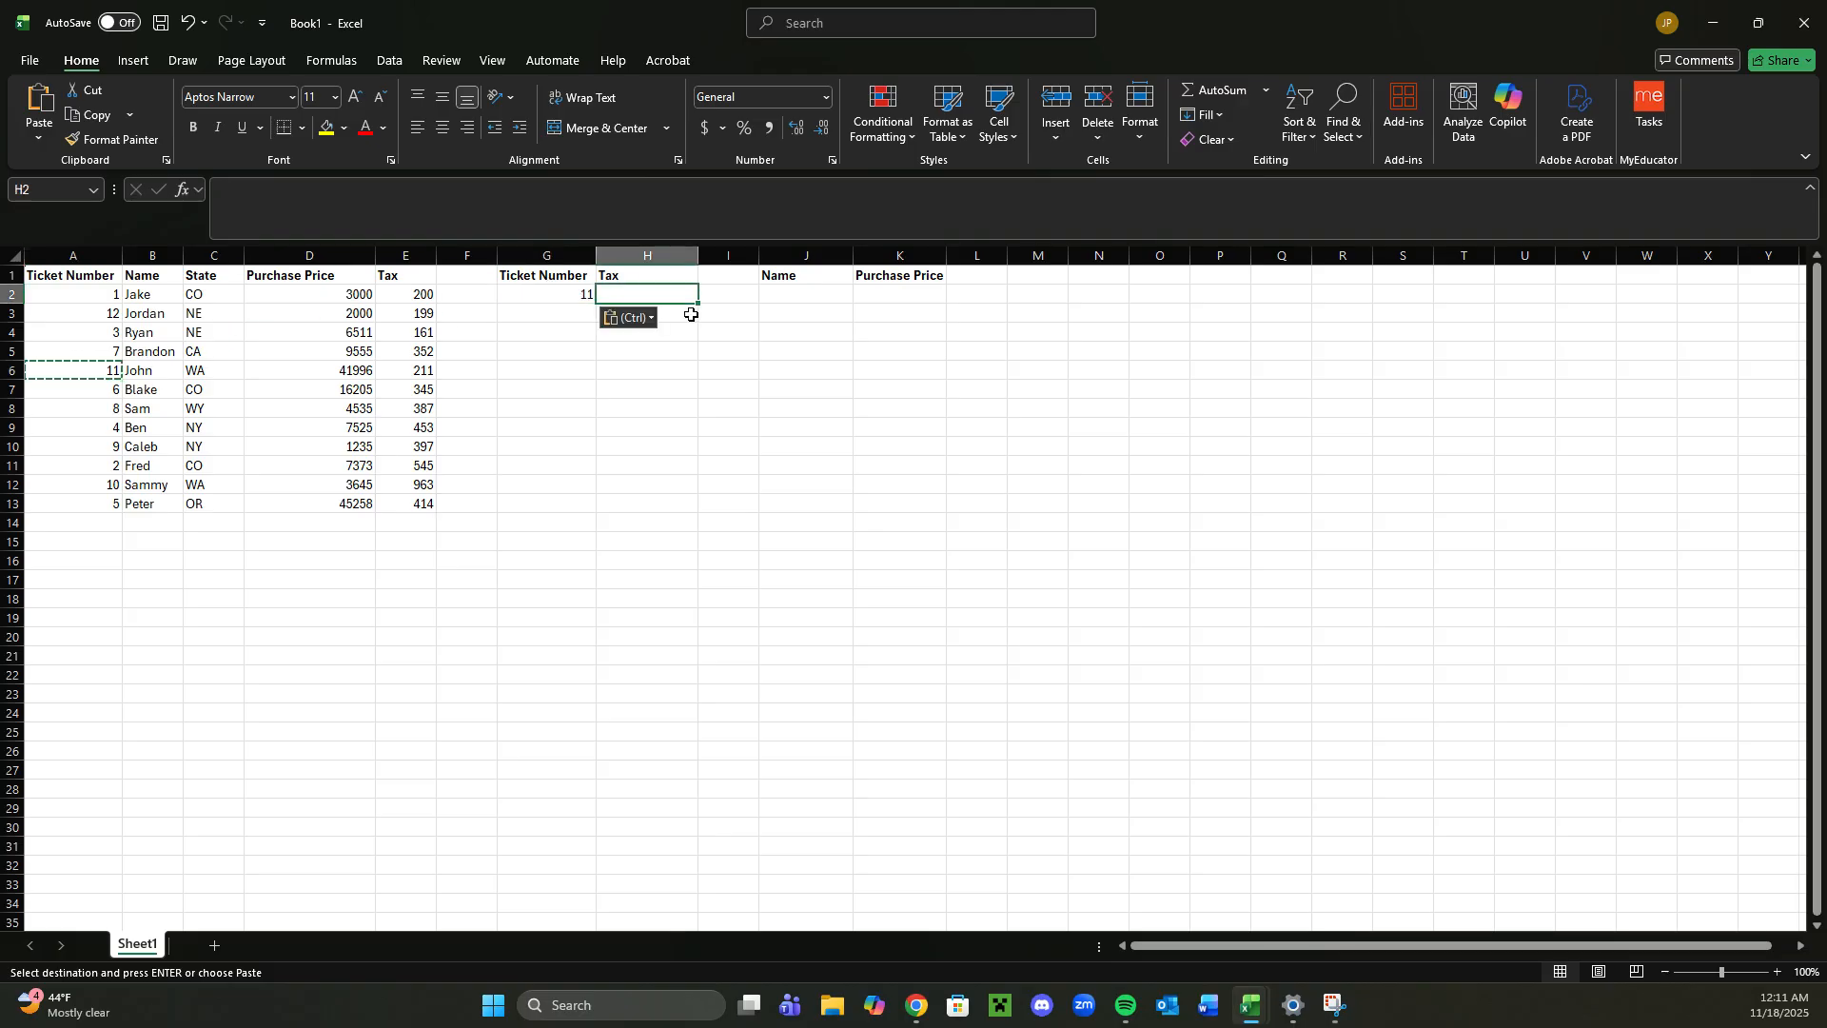
text(=)
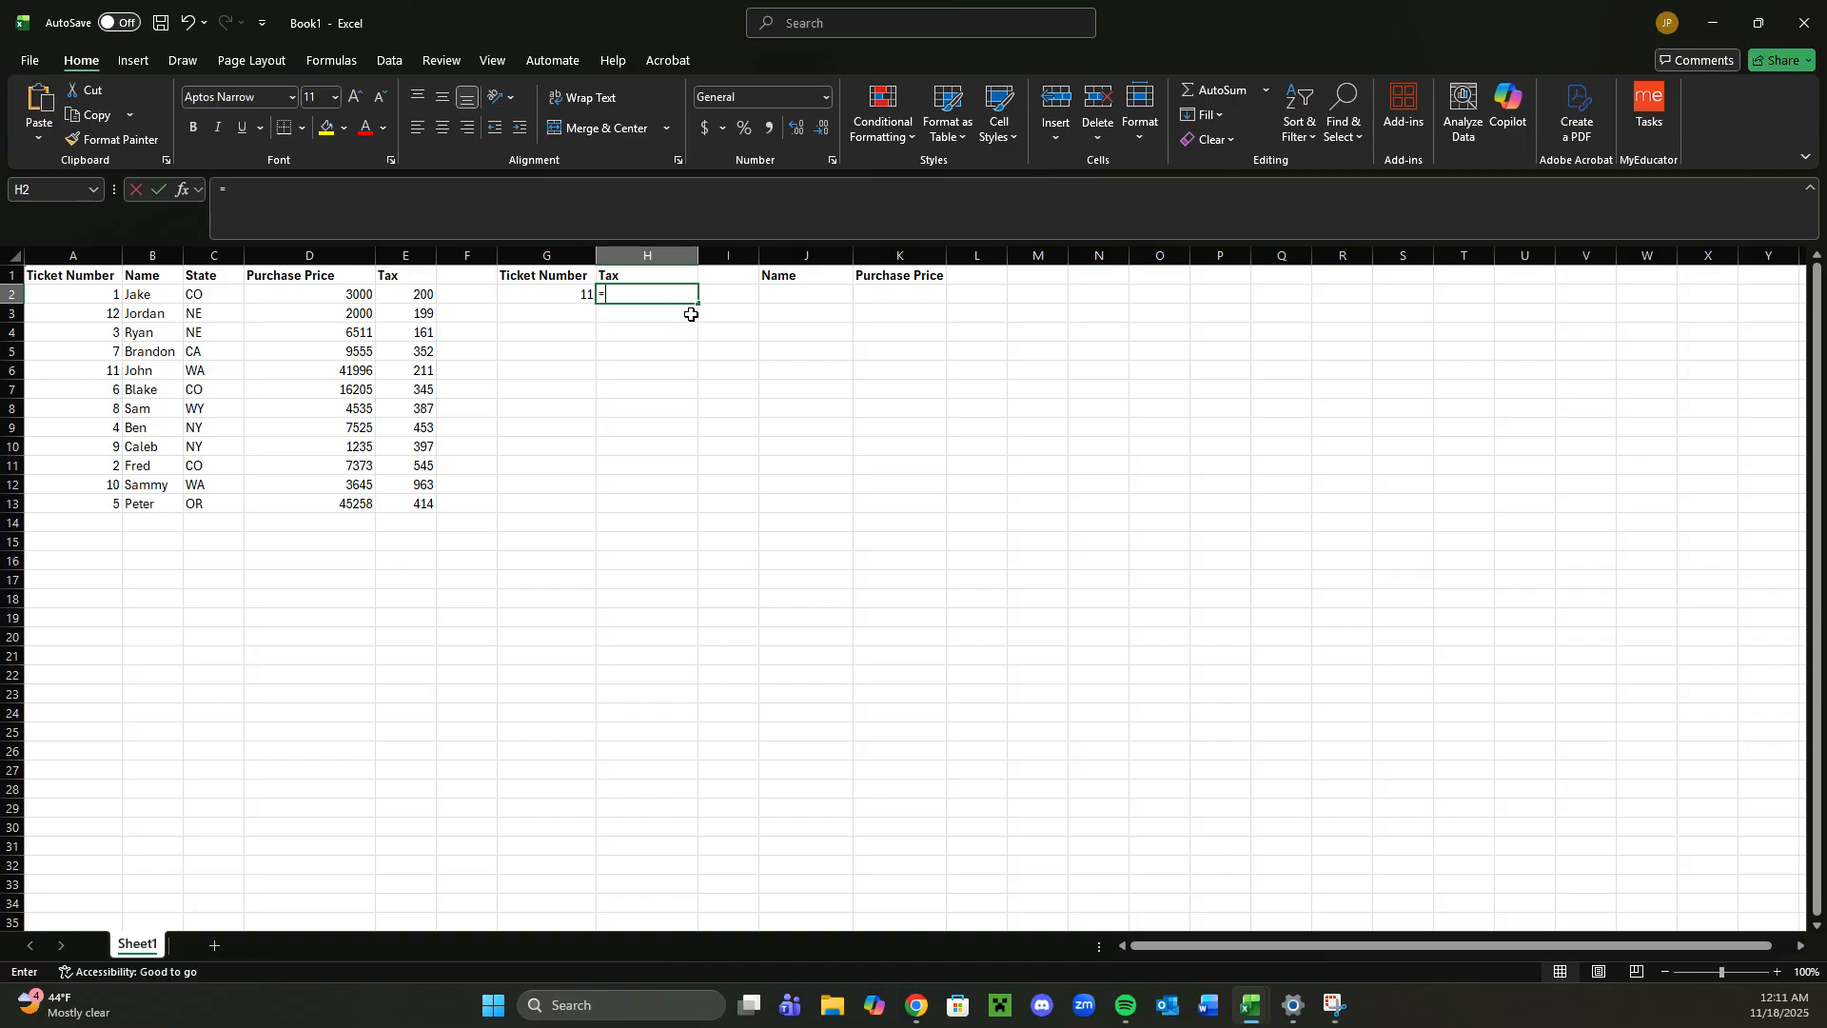
text(Vloo)
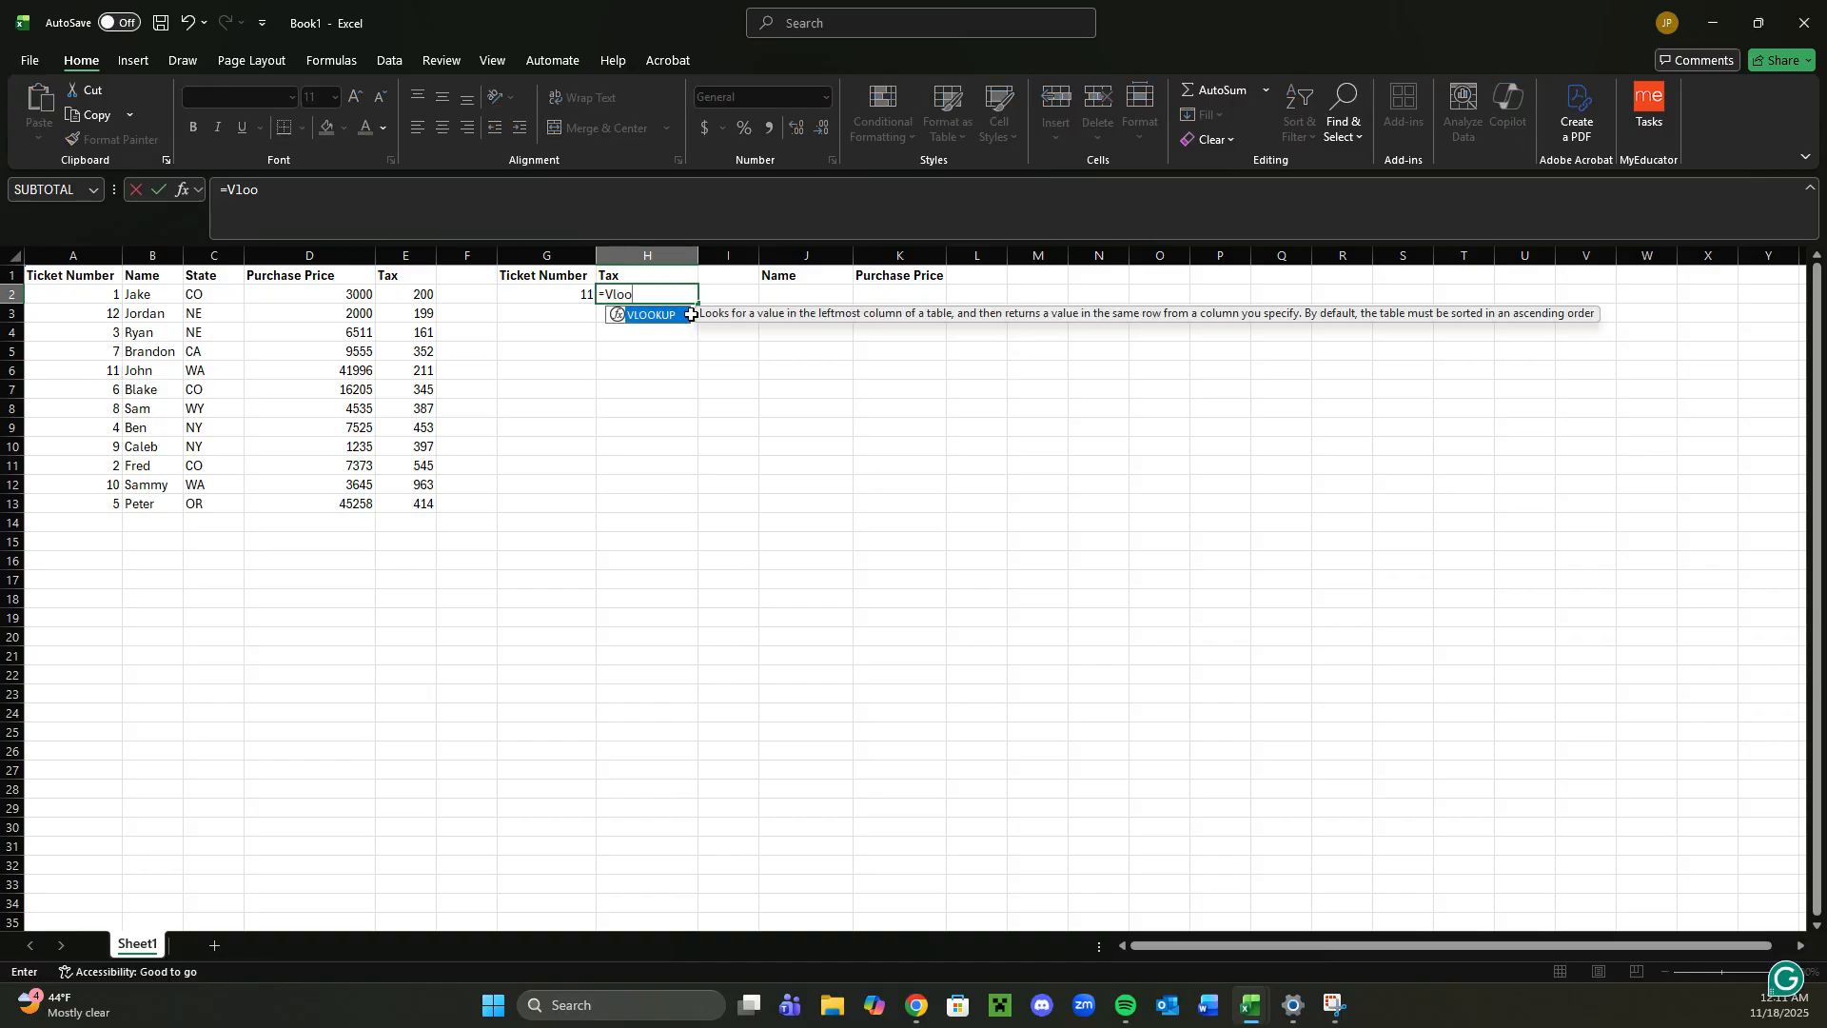
text(kup()
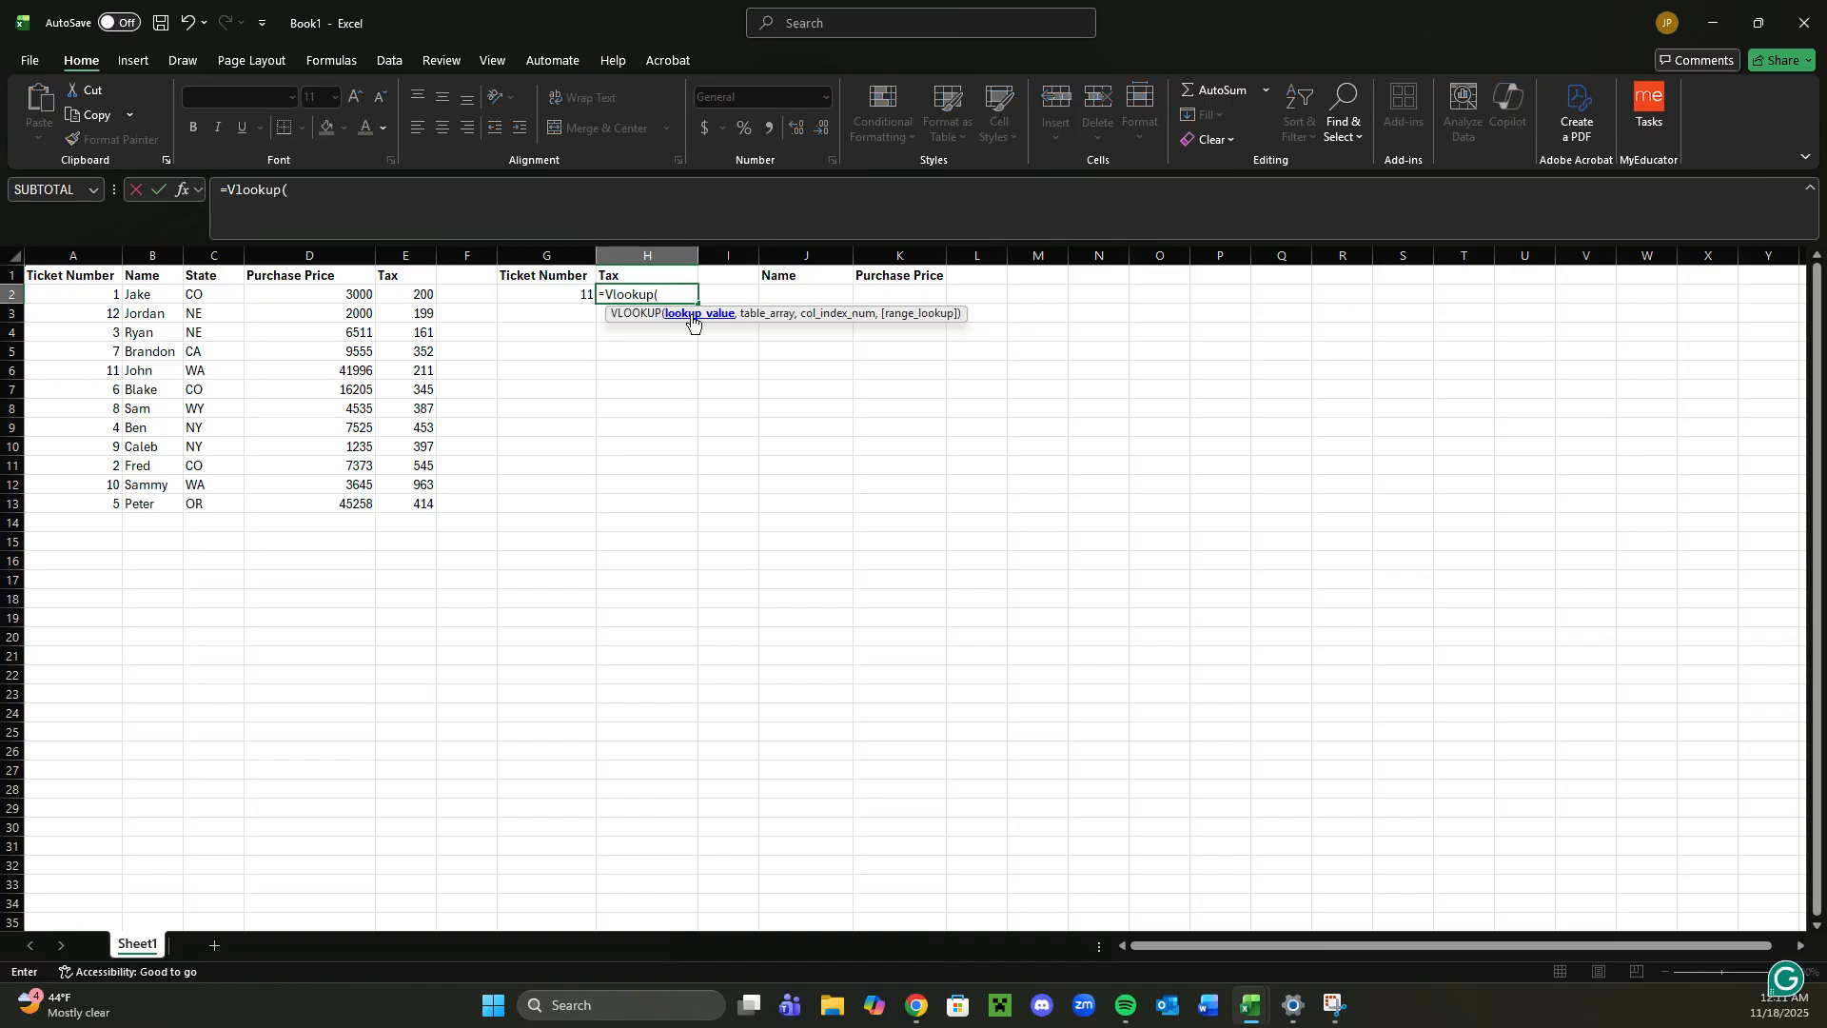
click(575, 295)
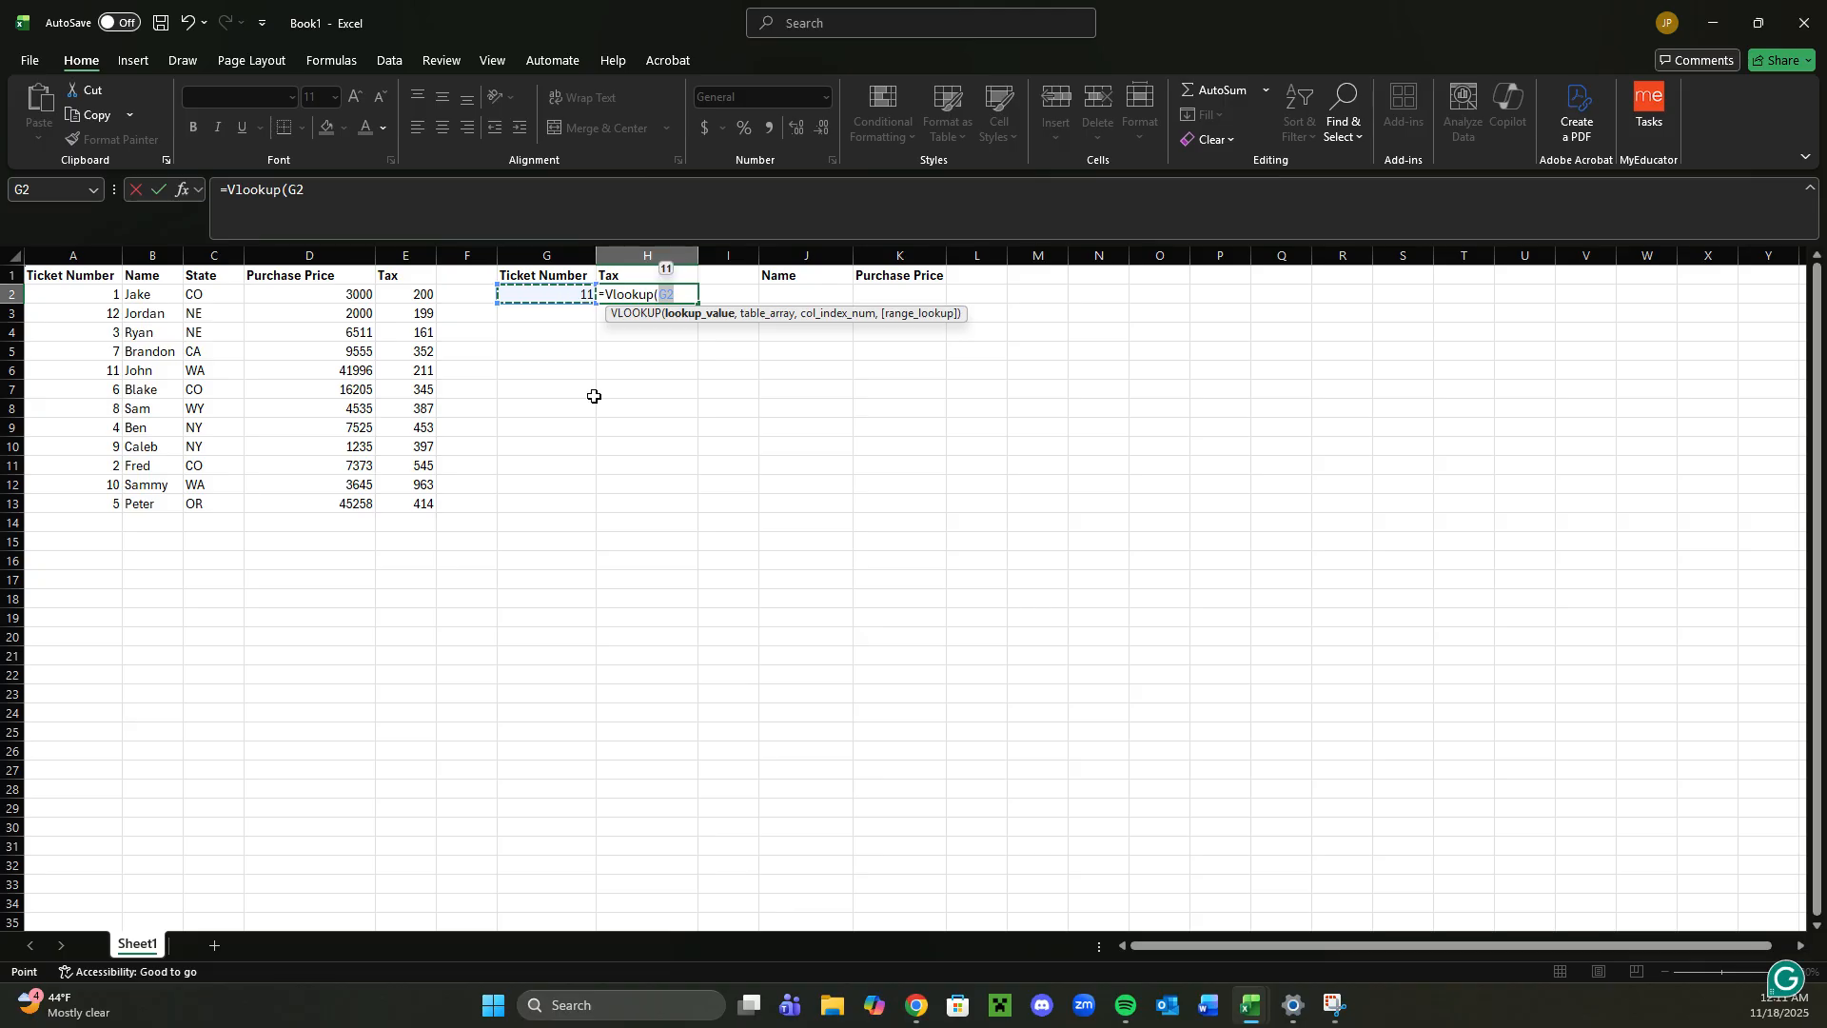
text(,)
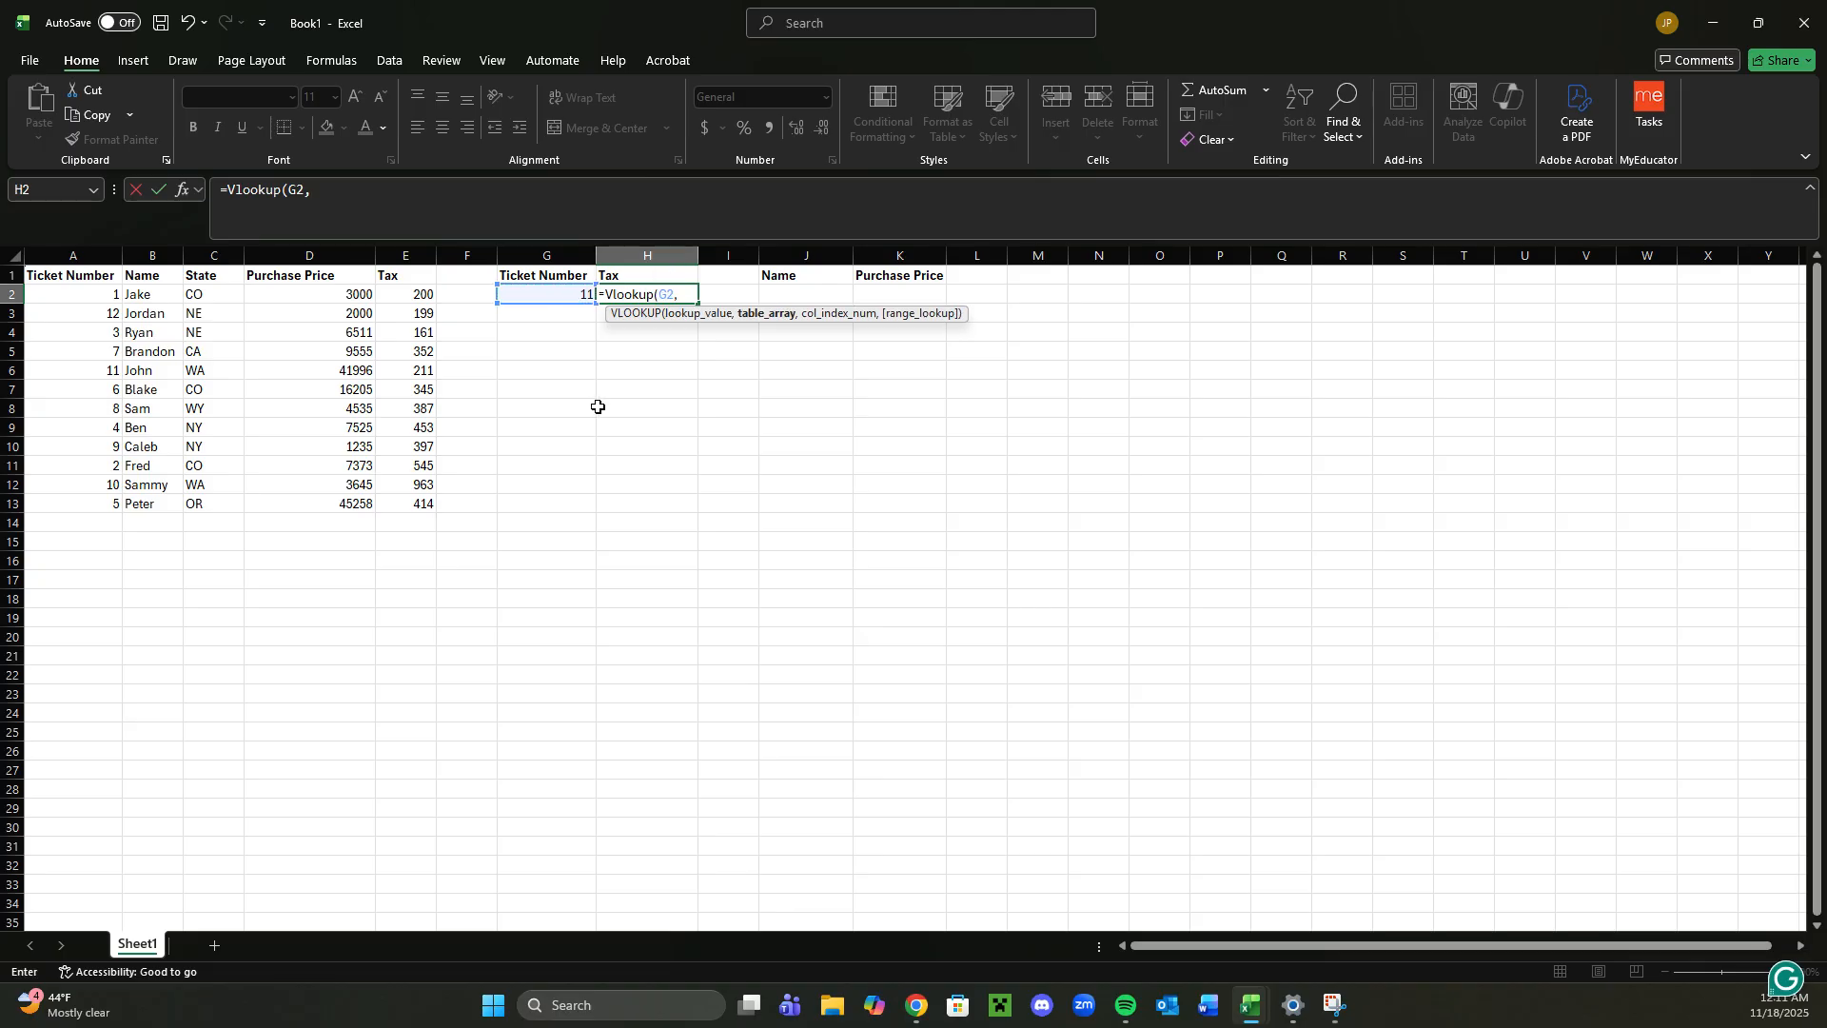
Complete the H2 formula with table array A2:E13, column index 5 and FALSE for an exact match, and select the matching record A6:E6
drag(93, 294, 424, 501)
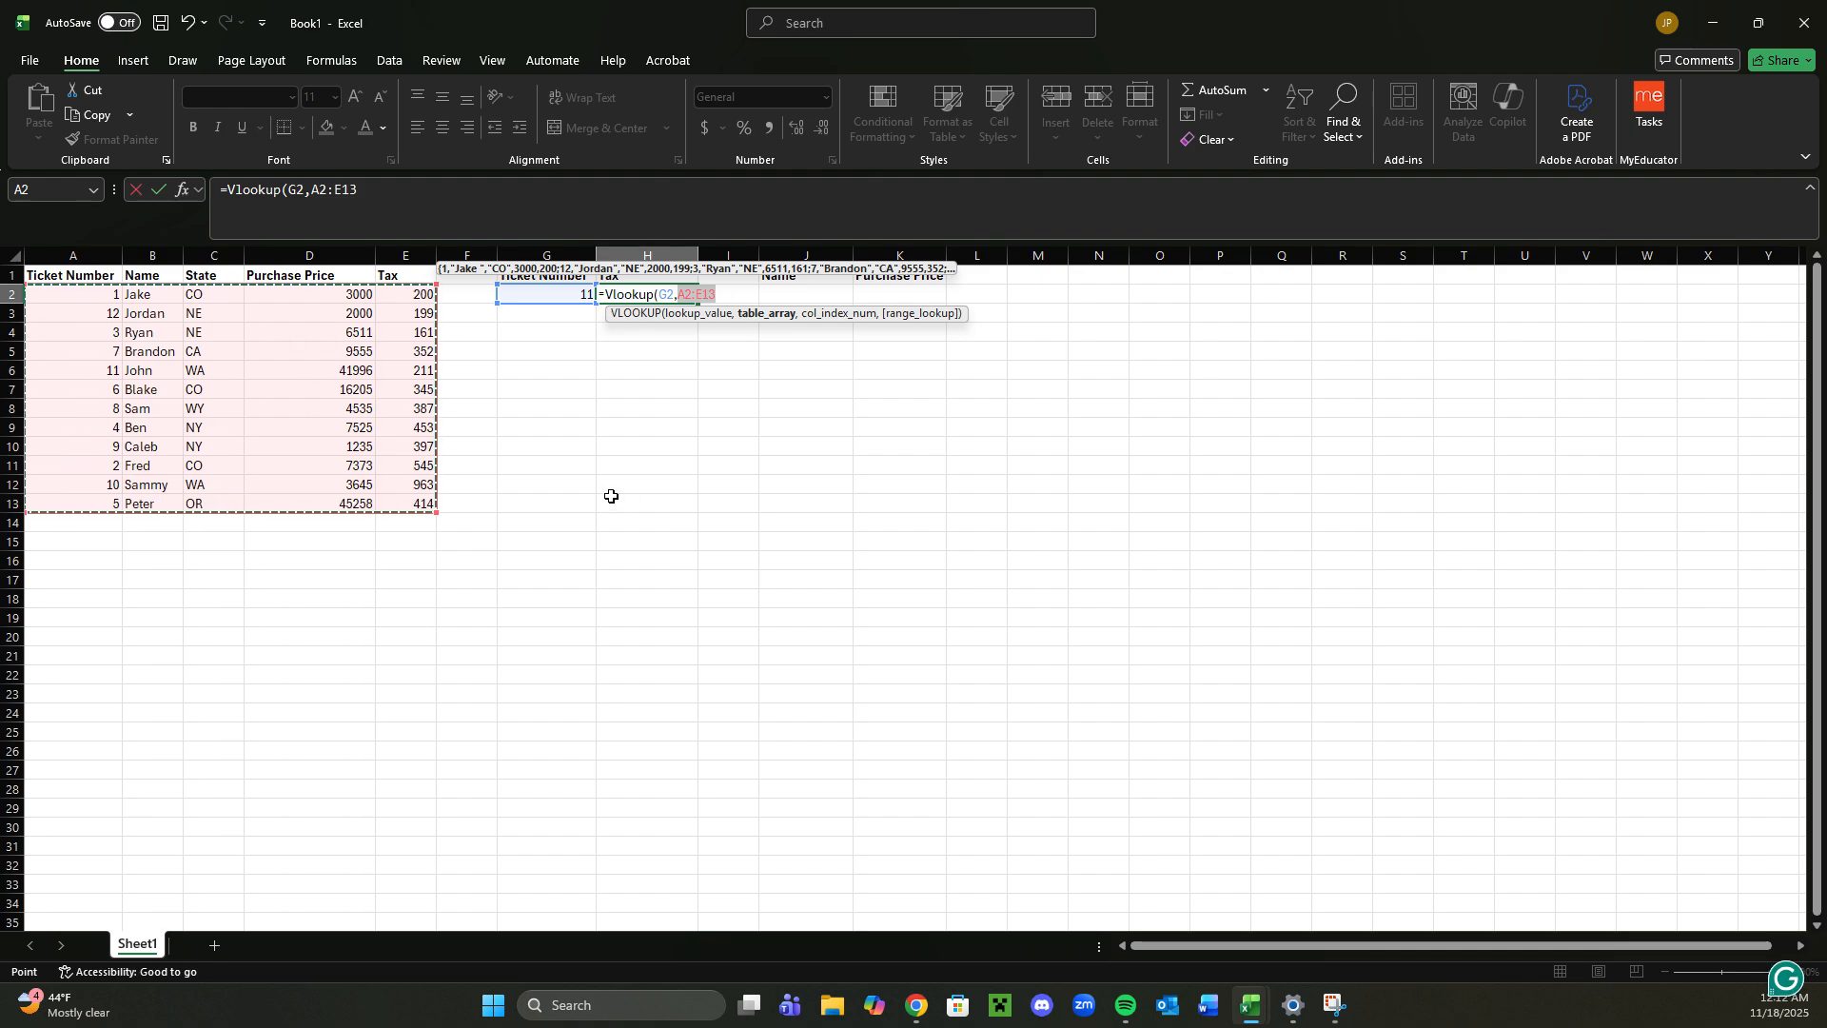
text(,)
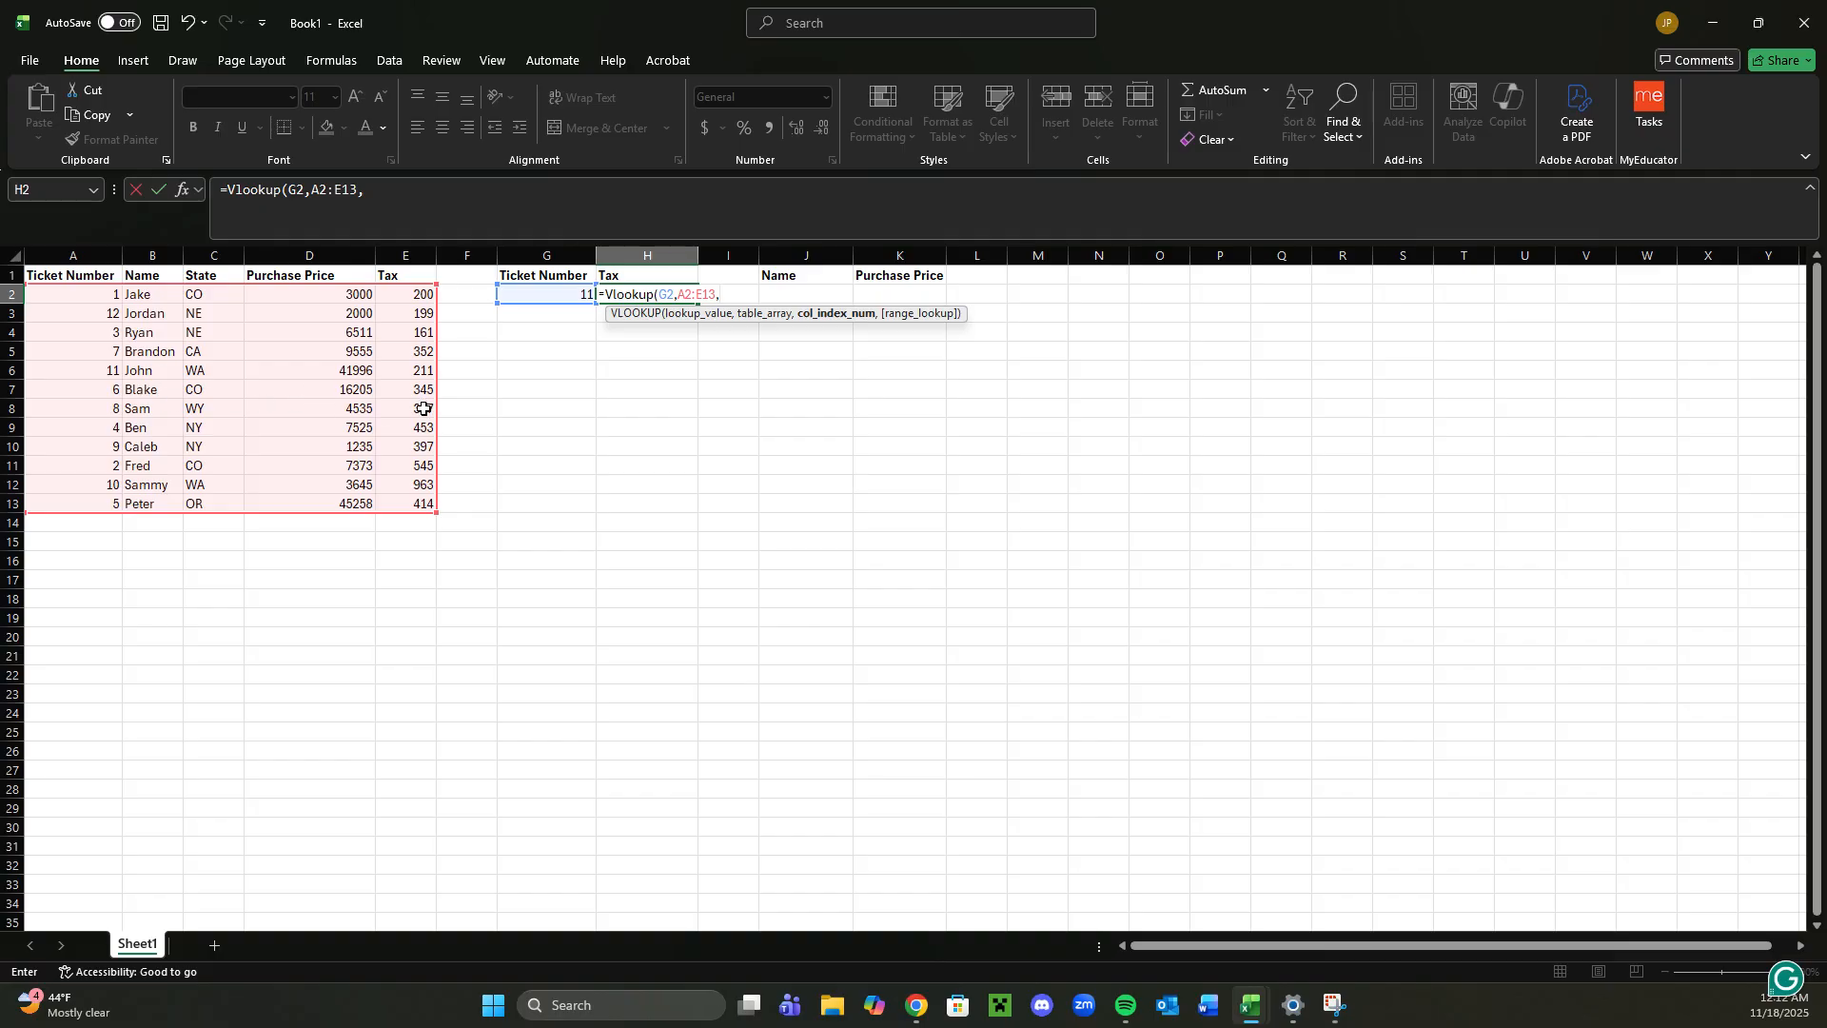
text(,FA)
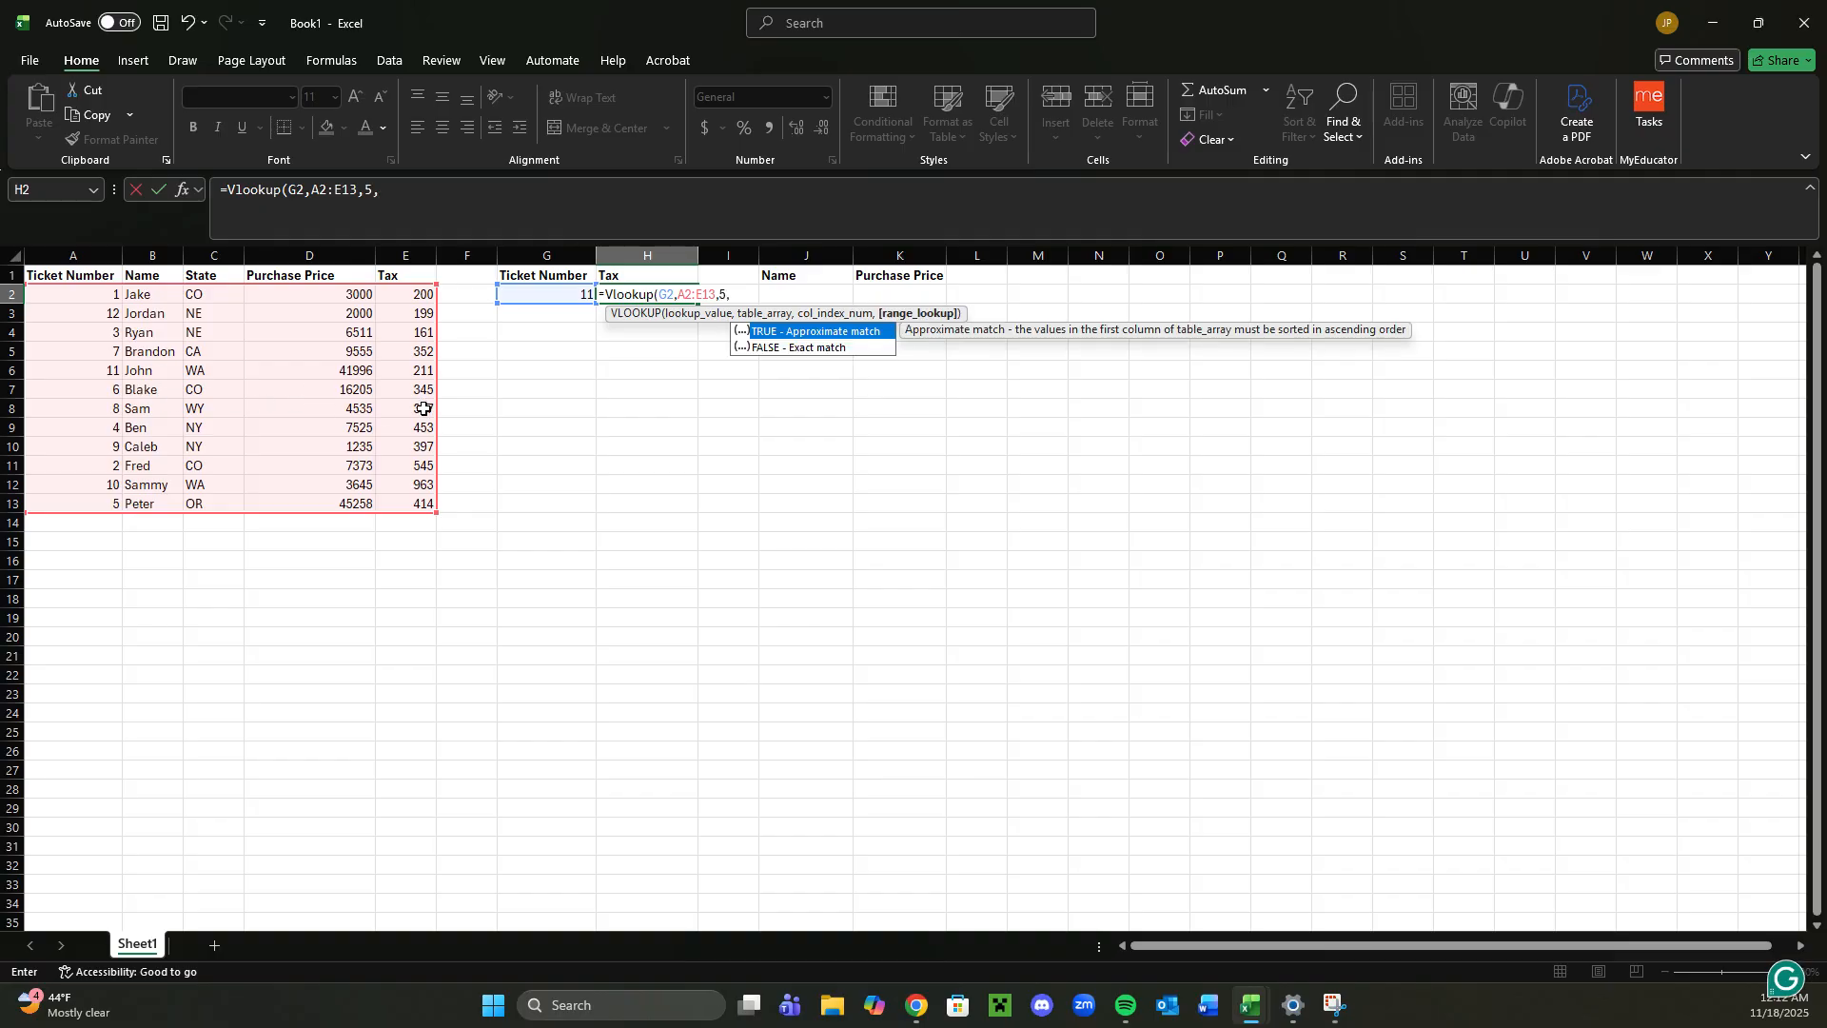
text(LSe)
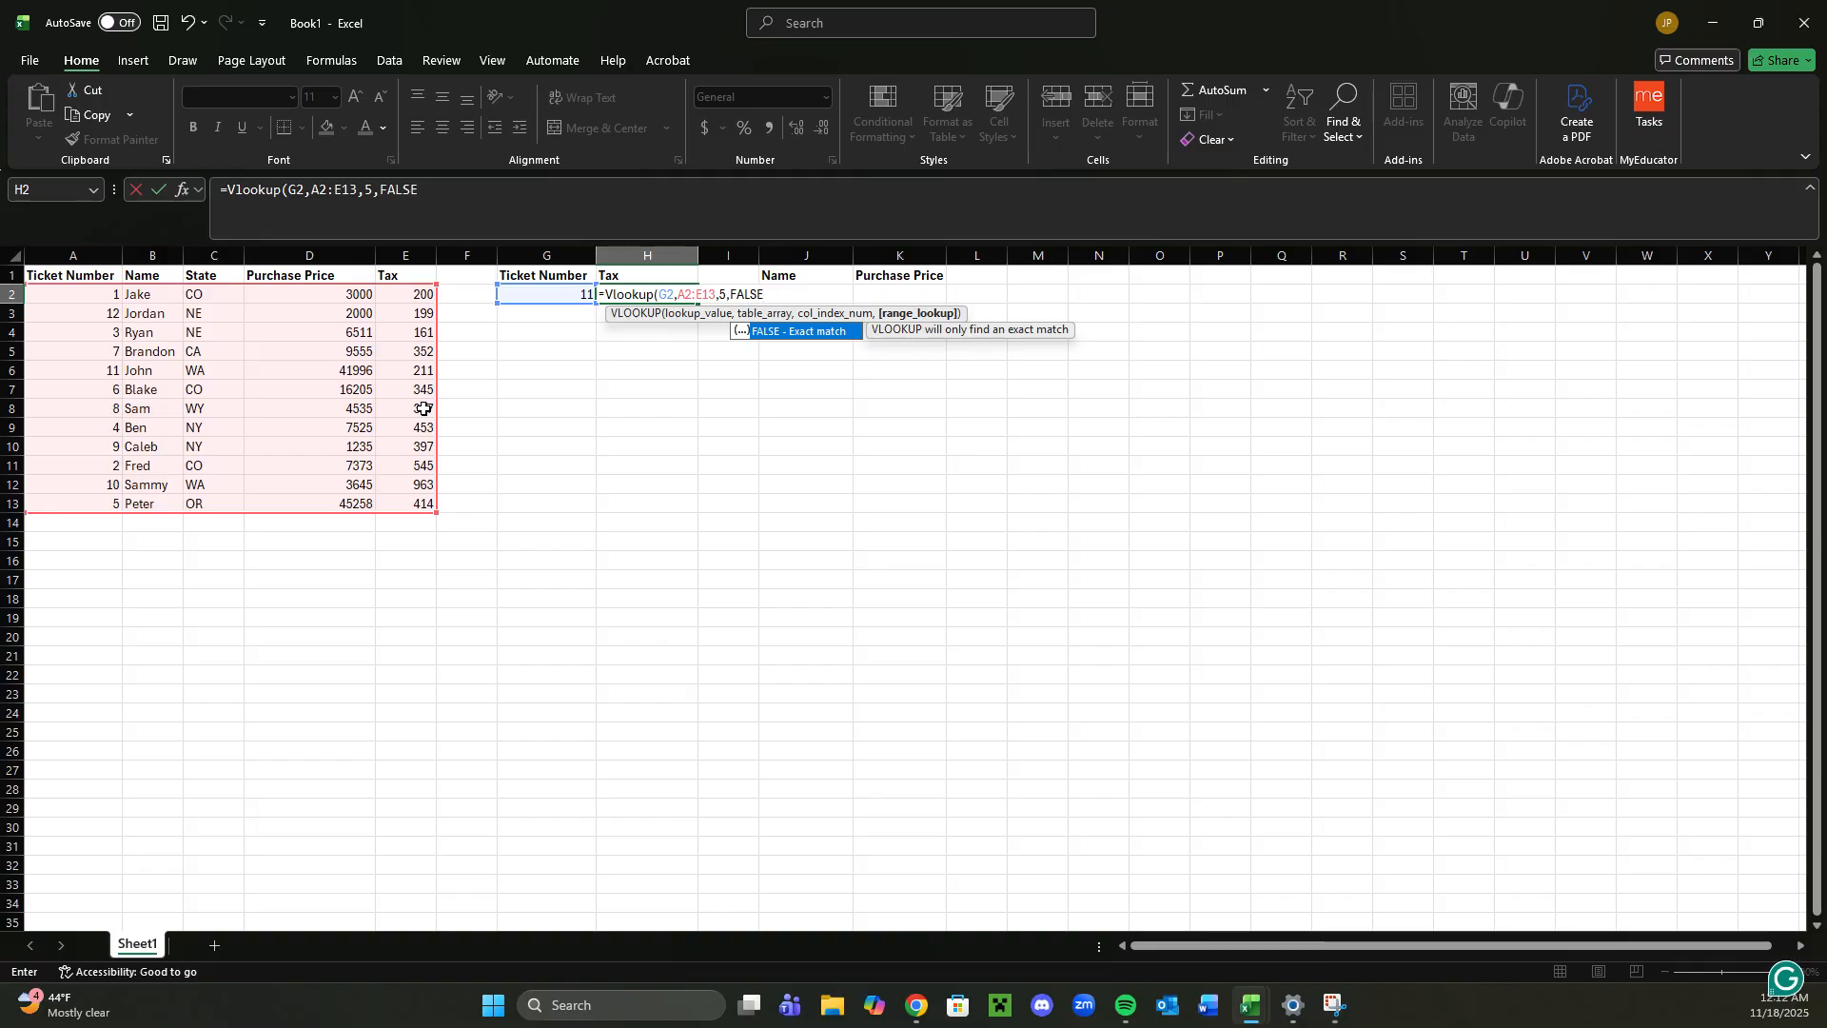
text())
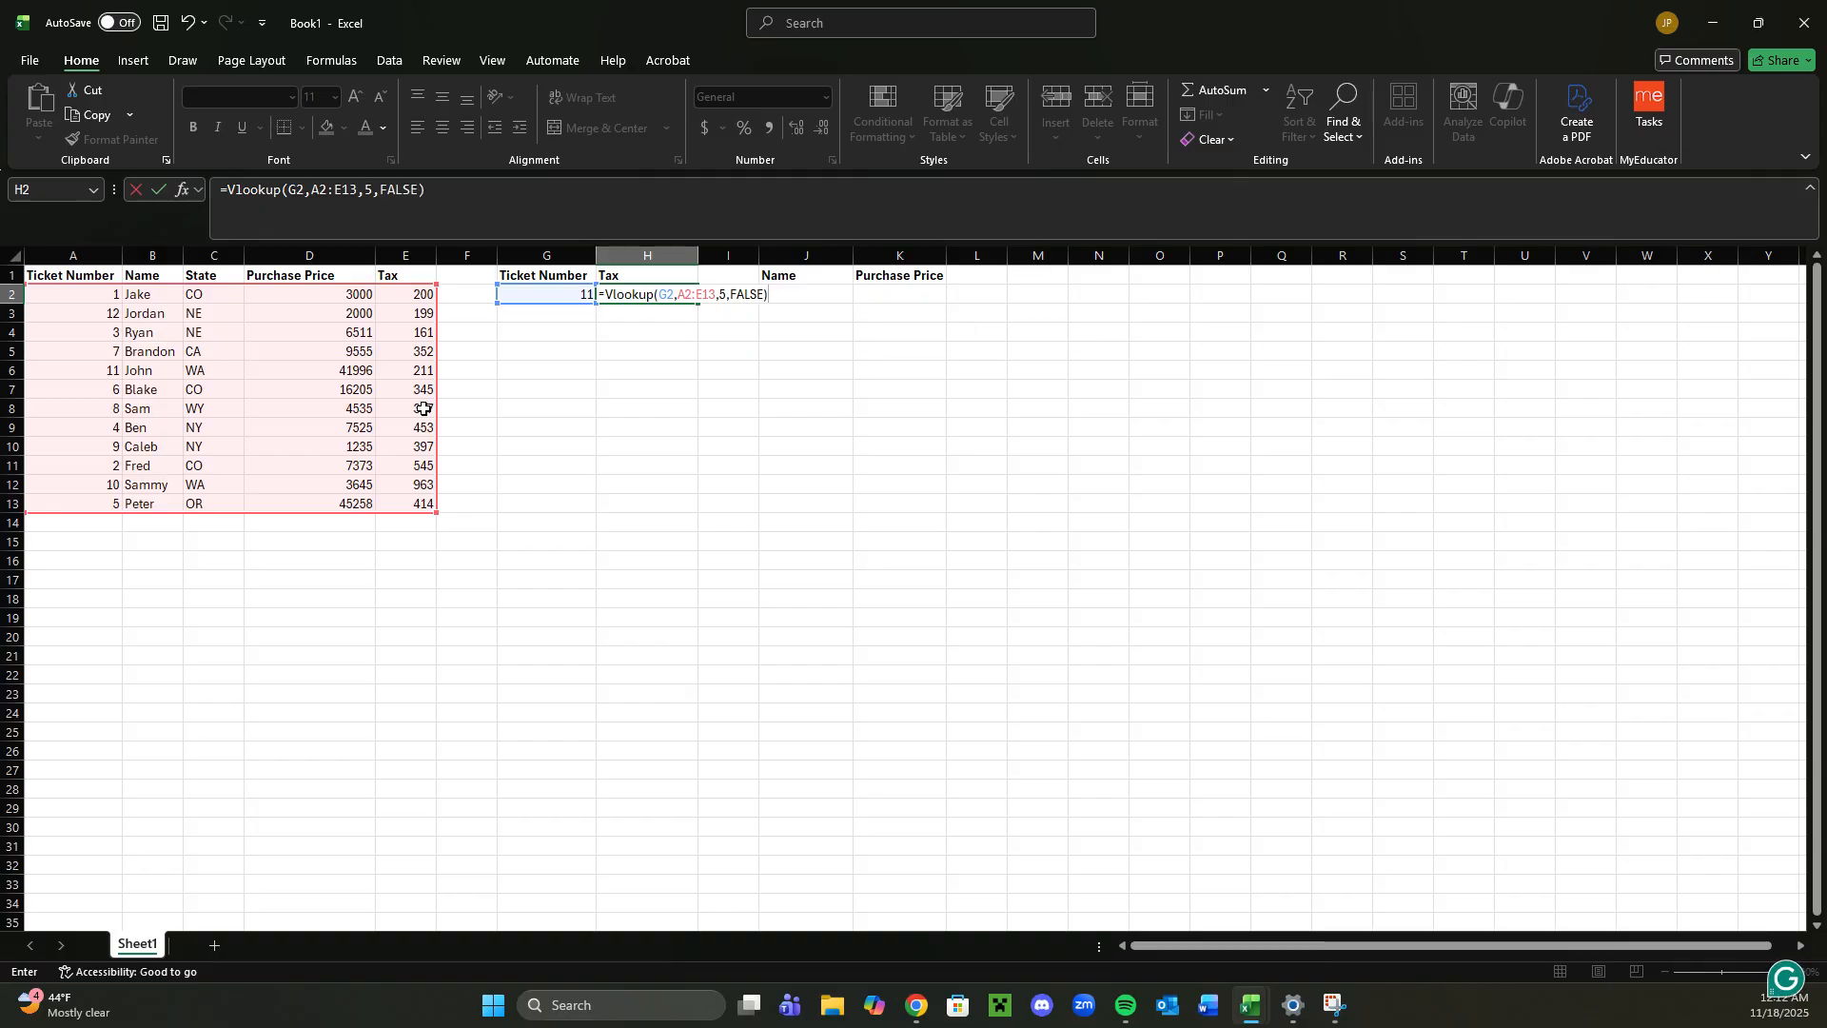
key(Return)
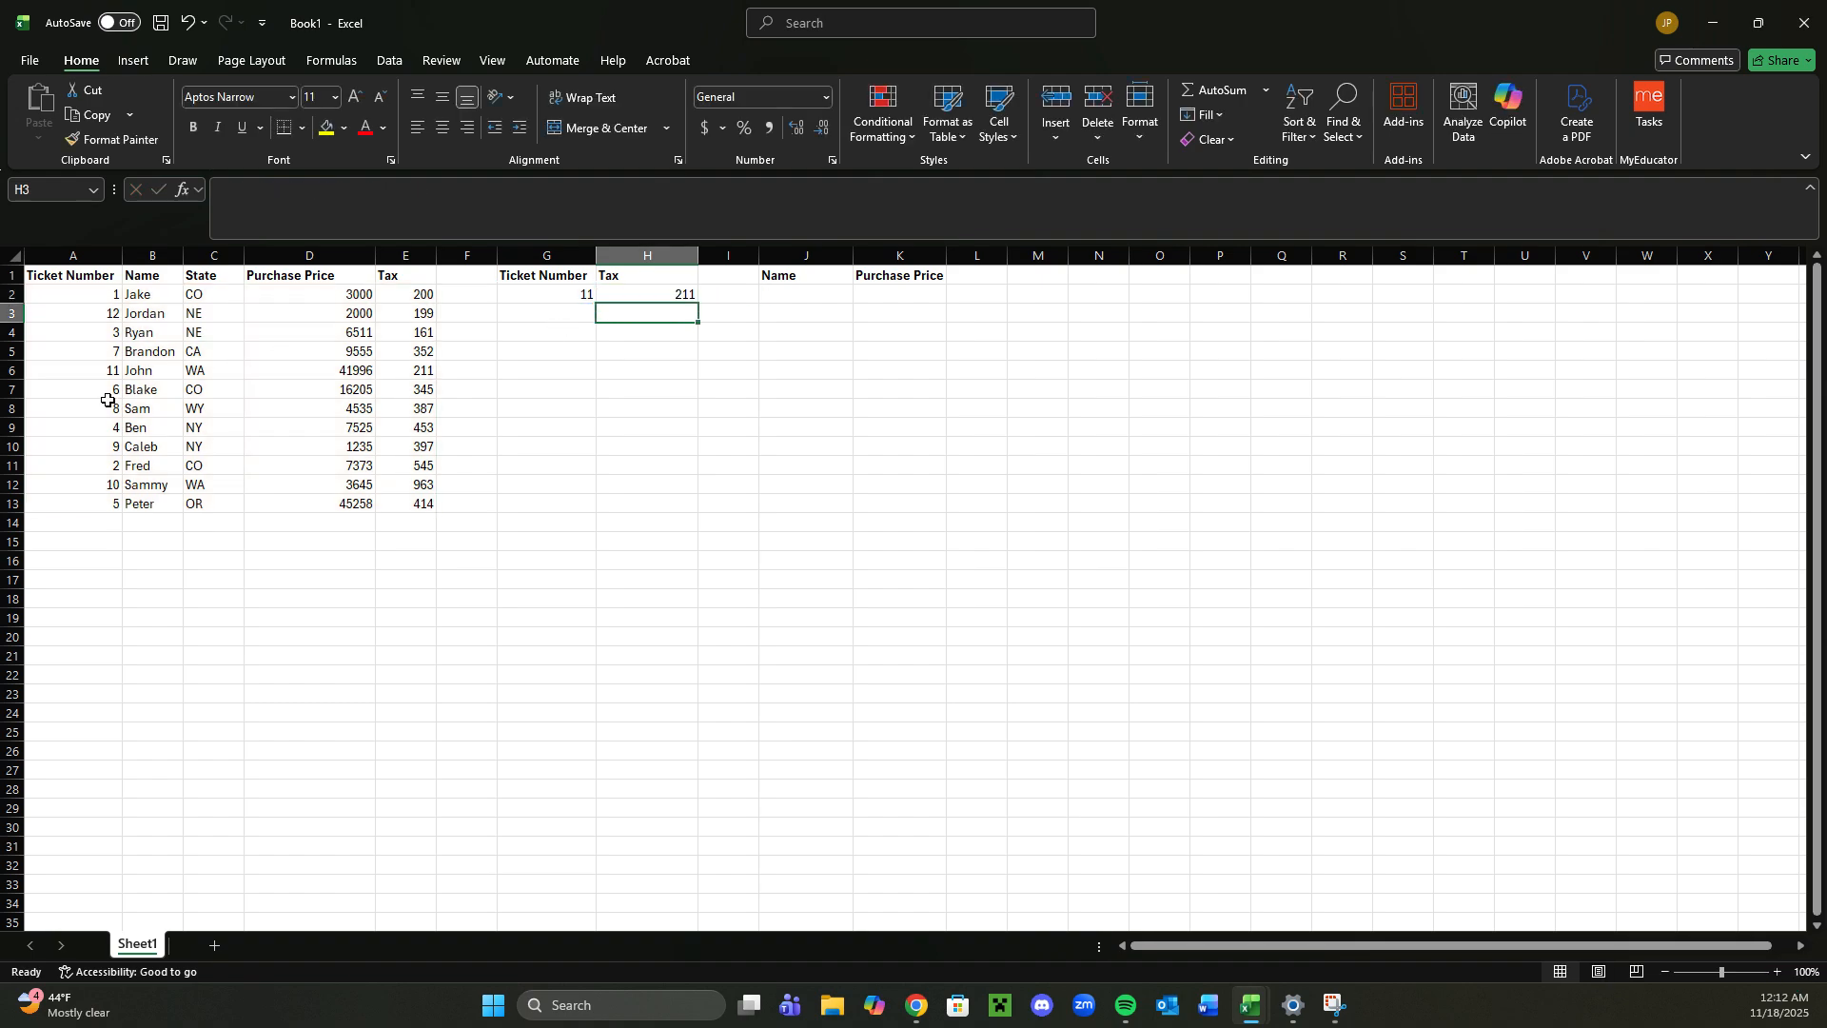
drag(98, 373, 409, 372)
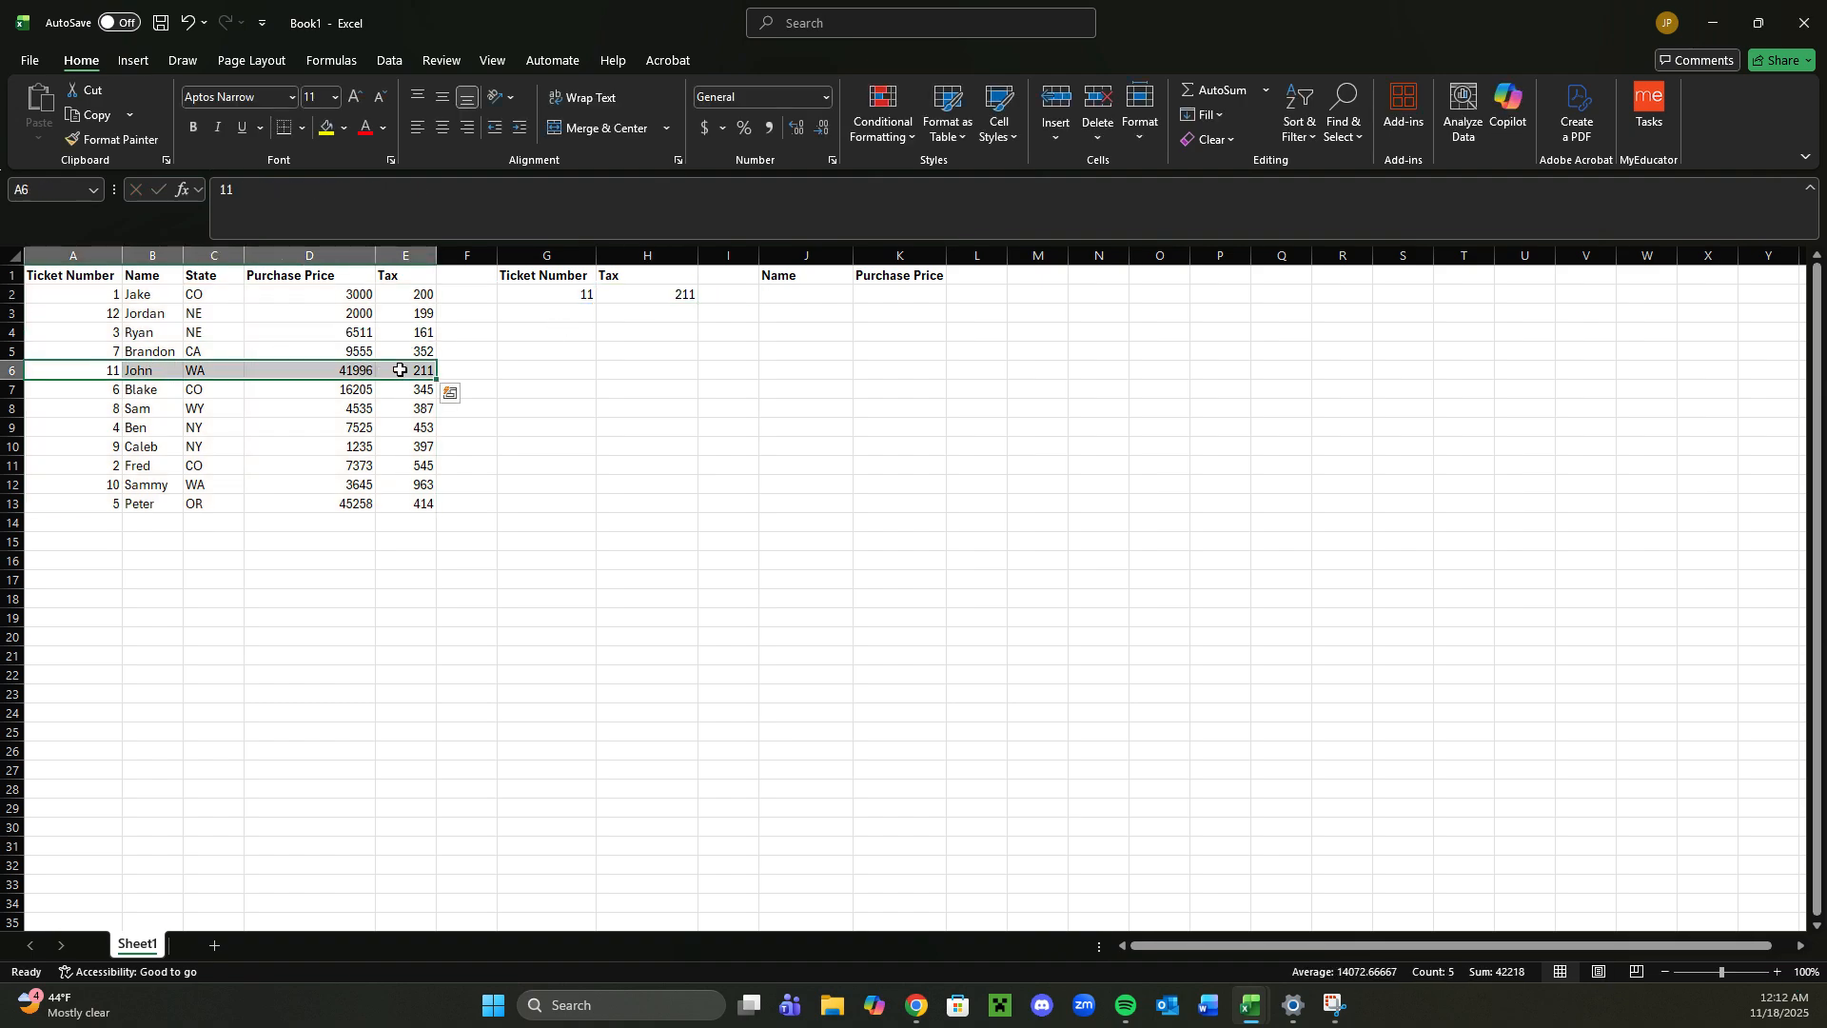
Copy the ticket numbers from A3 into G3 and from A11 into G4
click(569, 317)
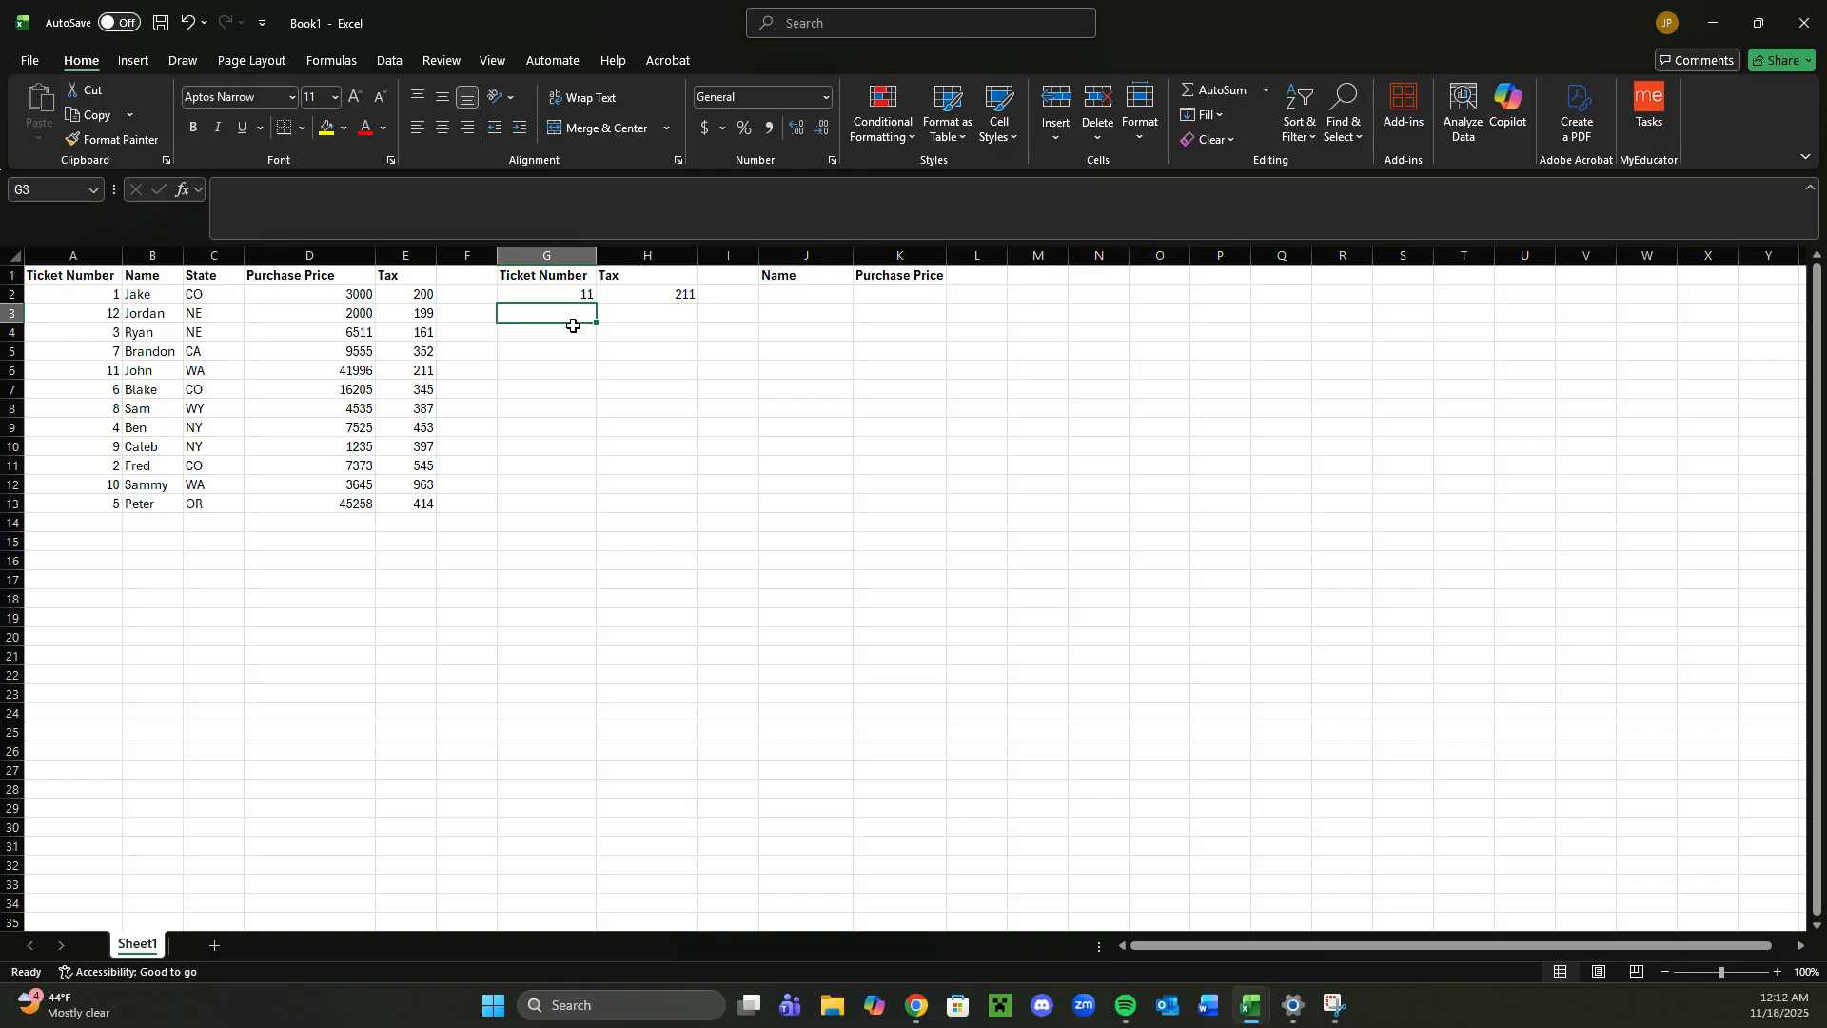
click(93, 314)
key(ctrl+c)
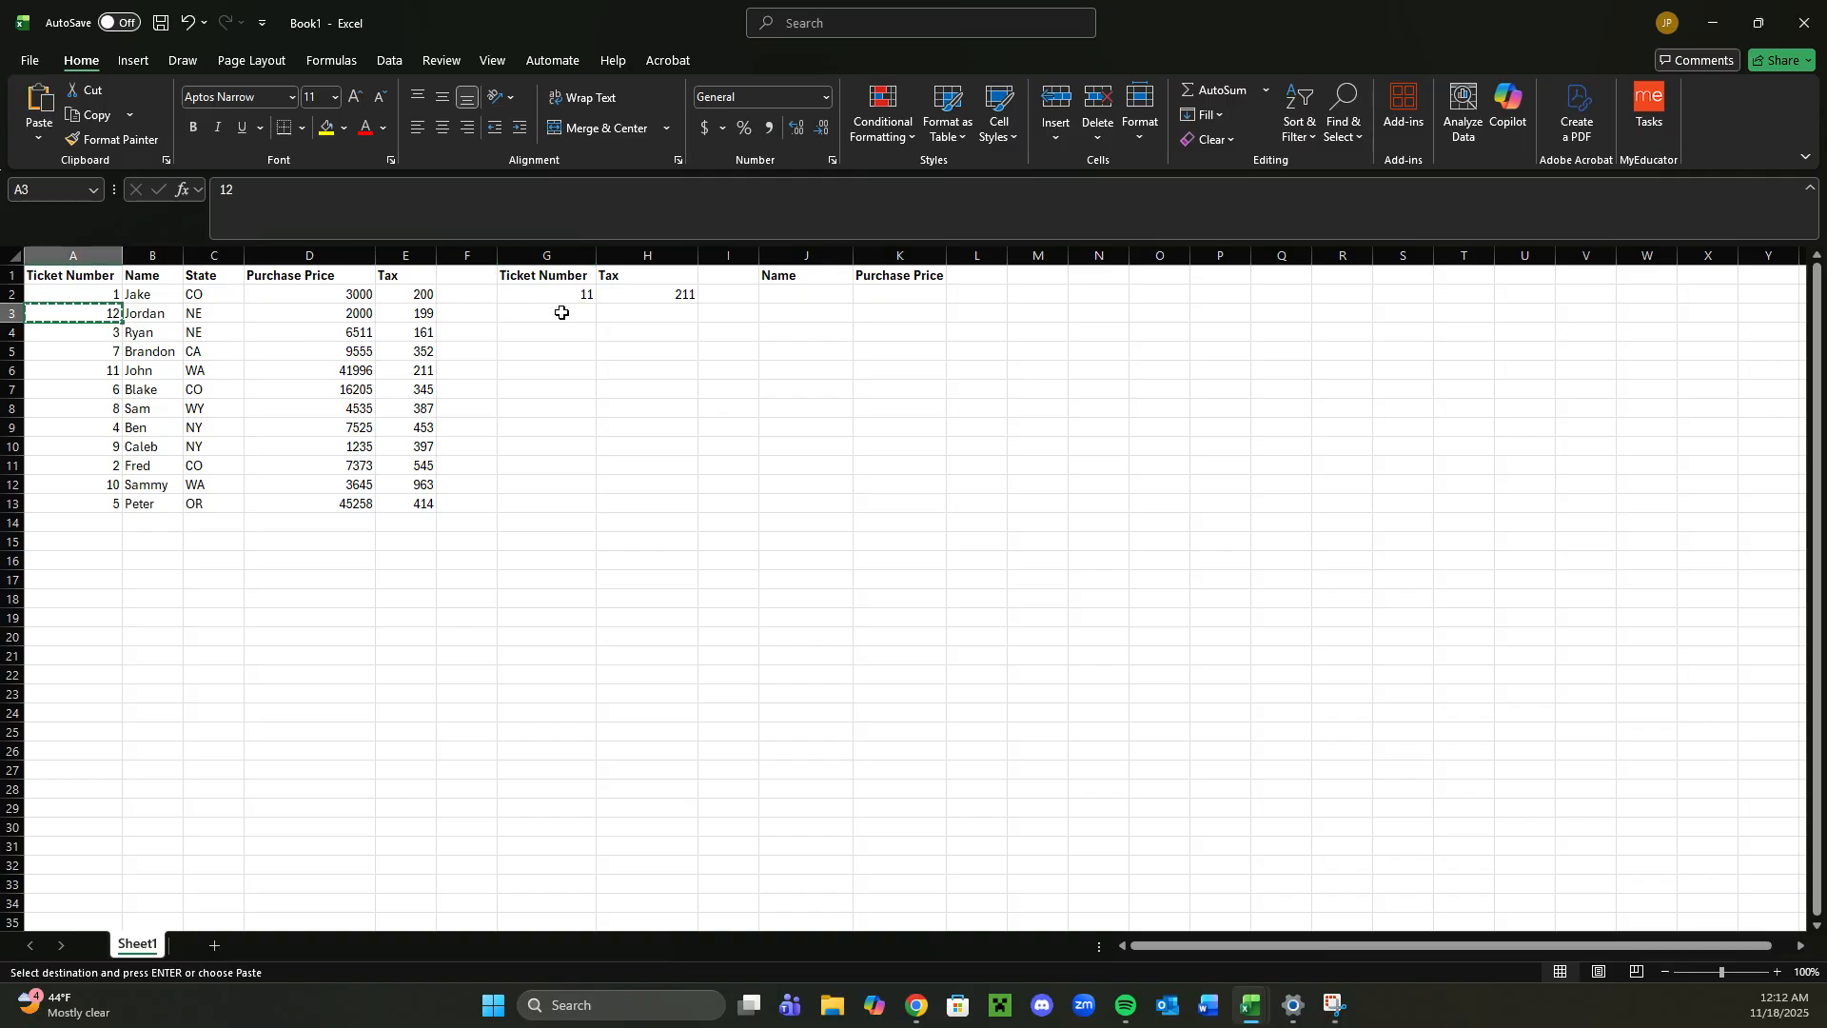
click(556, 313)
key(ctrl+v)
click(100, 466)
key(ctrl+c)
click(544, 335)
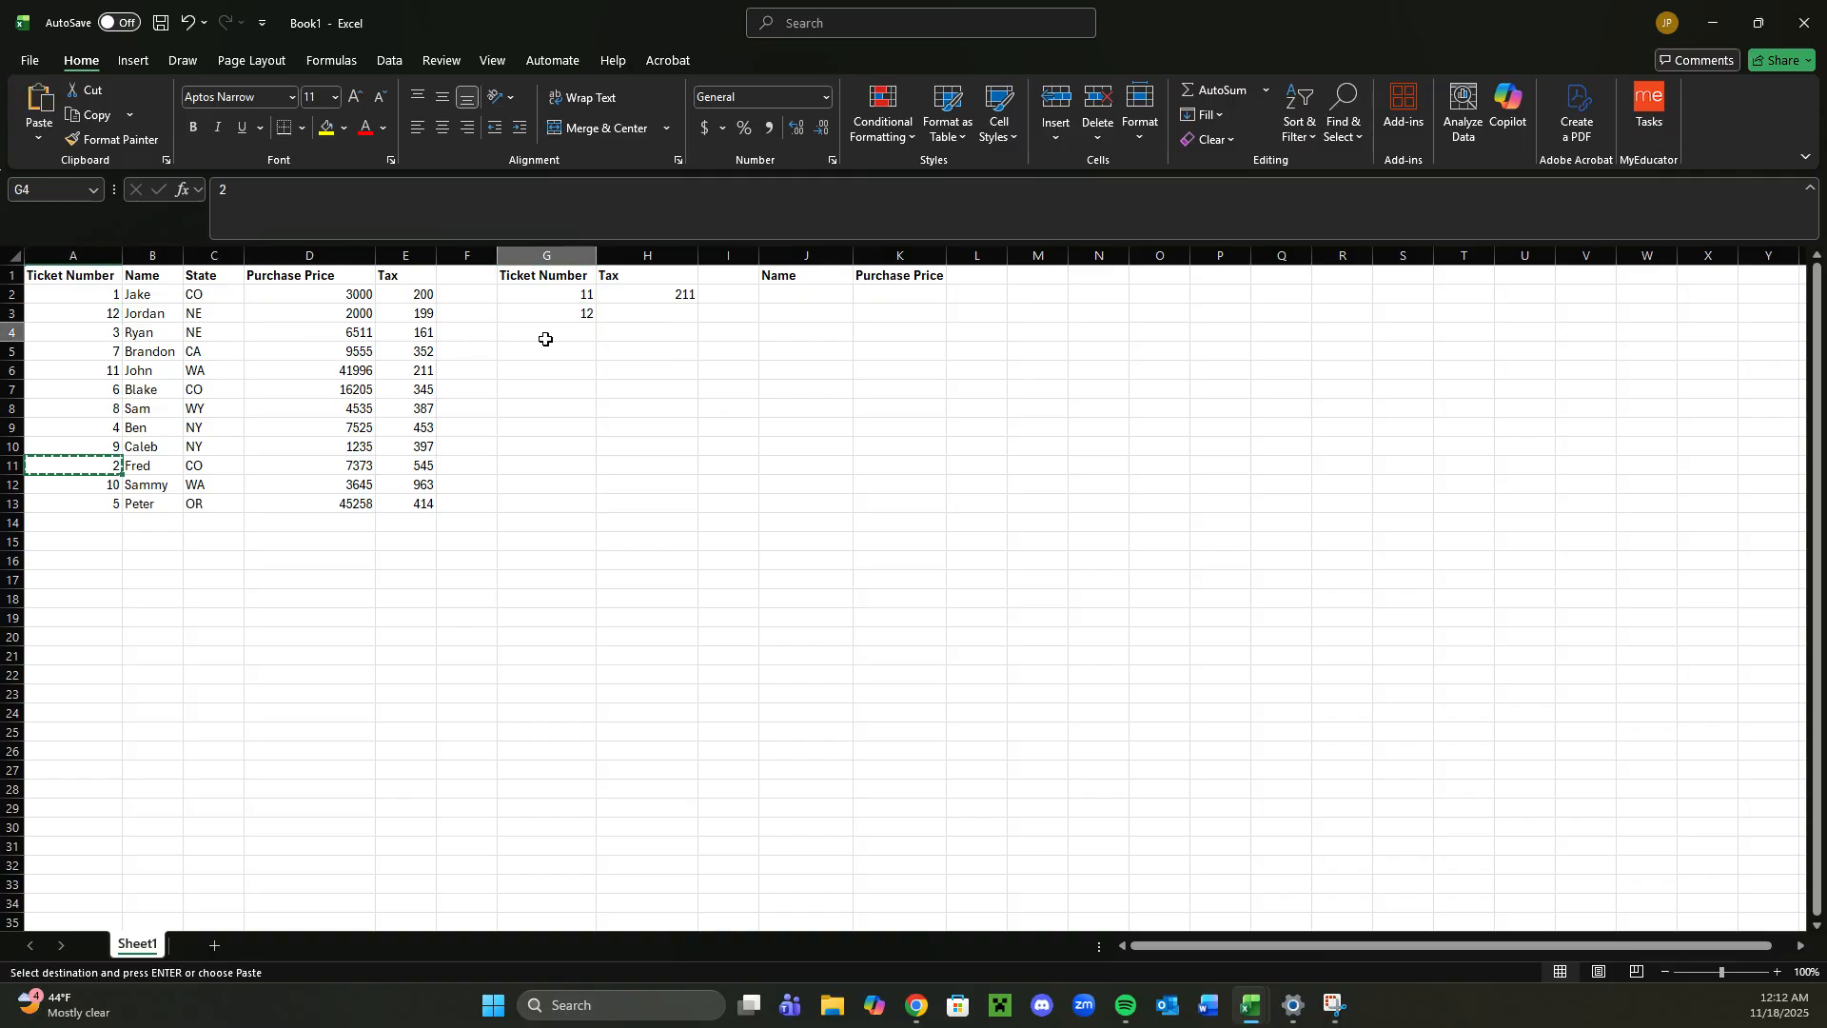
key(ctrl+v)
Copy the ticket number from A13 into G5 as the last lookup value in the list
click(110, 505)
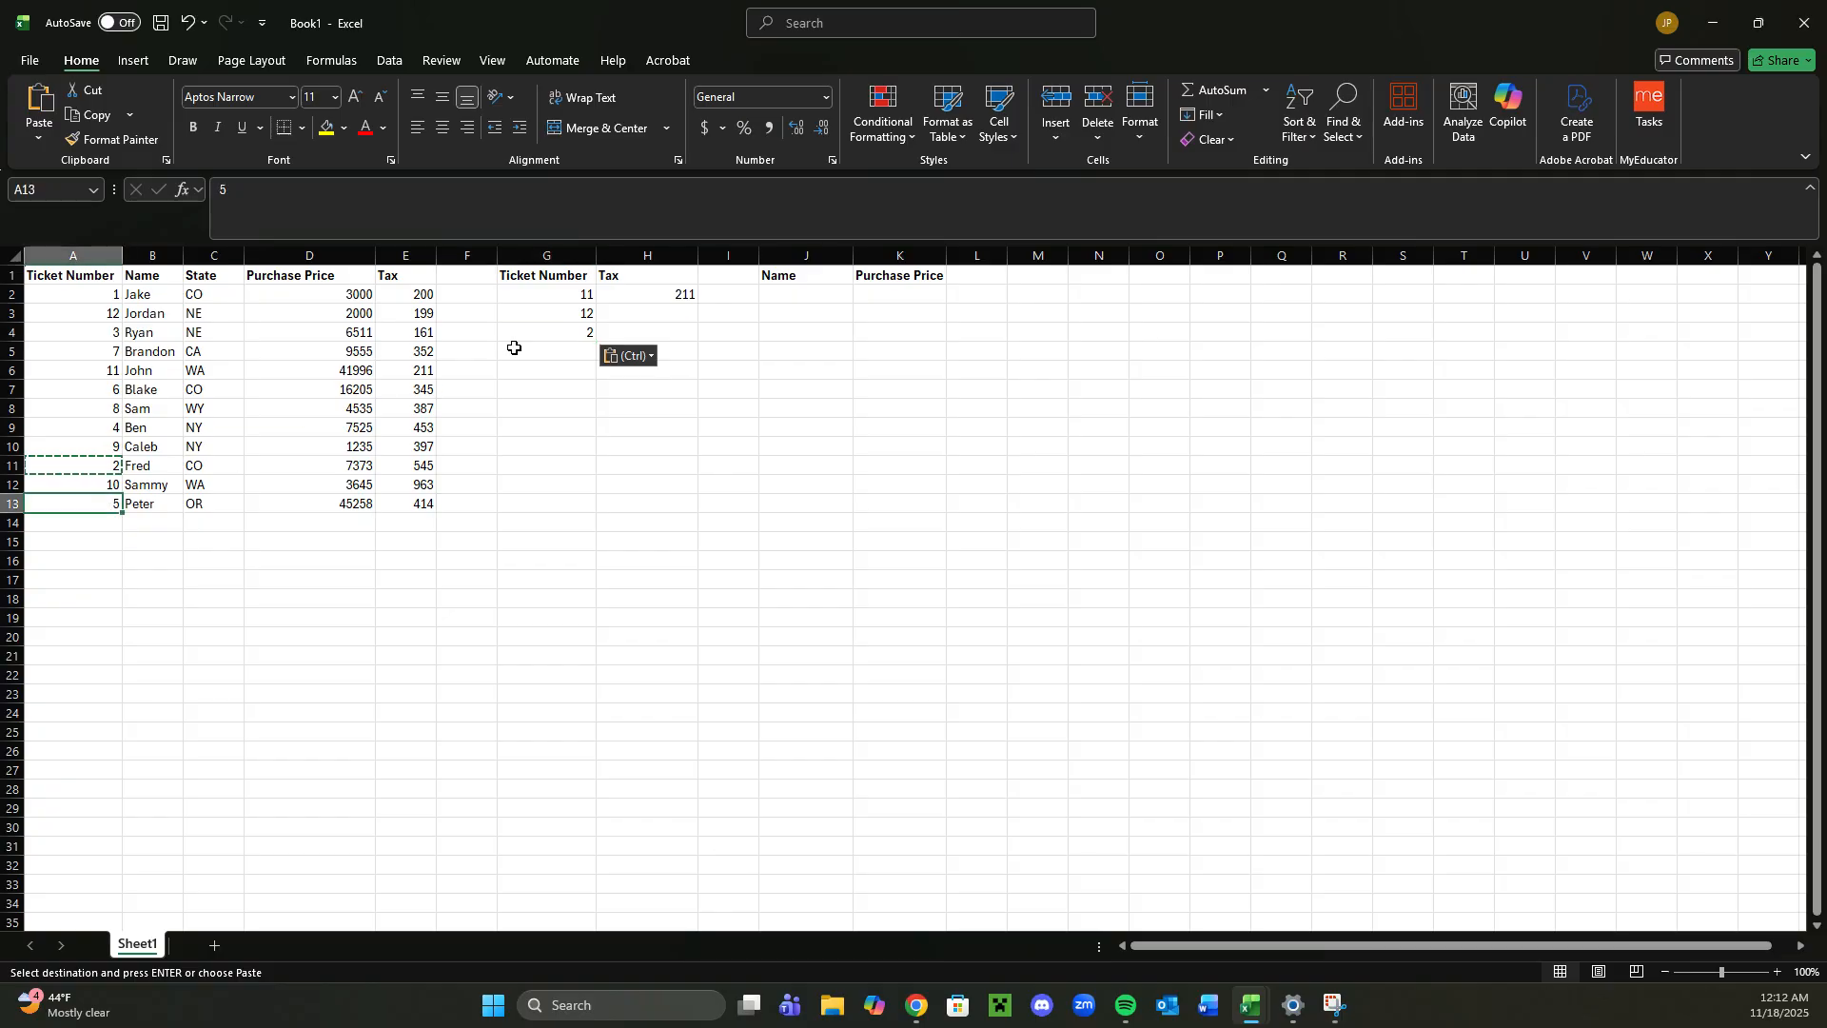
click(550, 360)
key(ctrl+v)
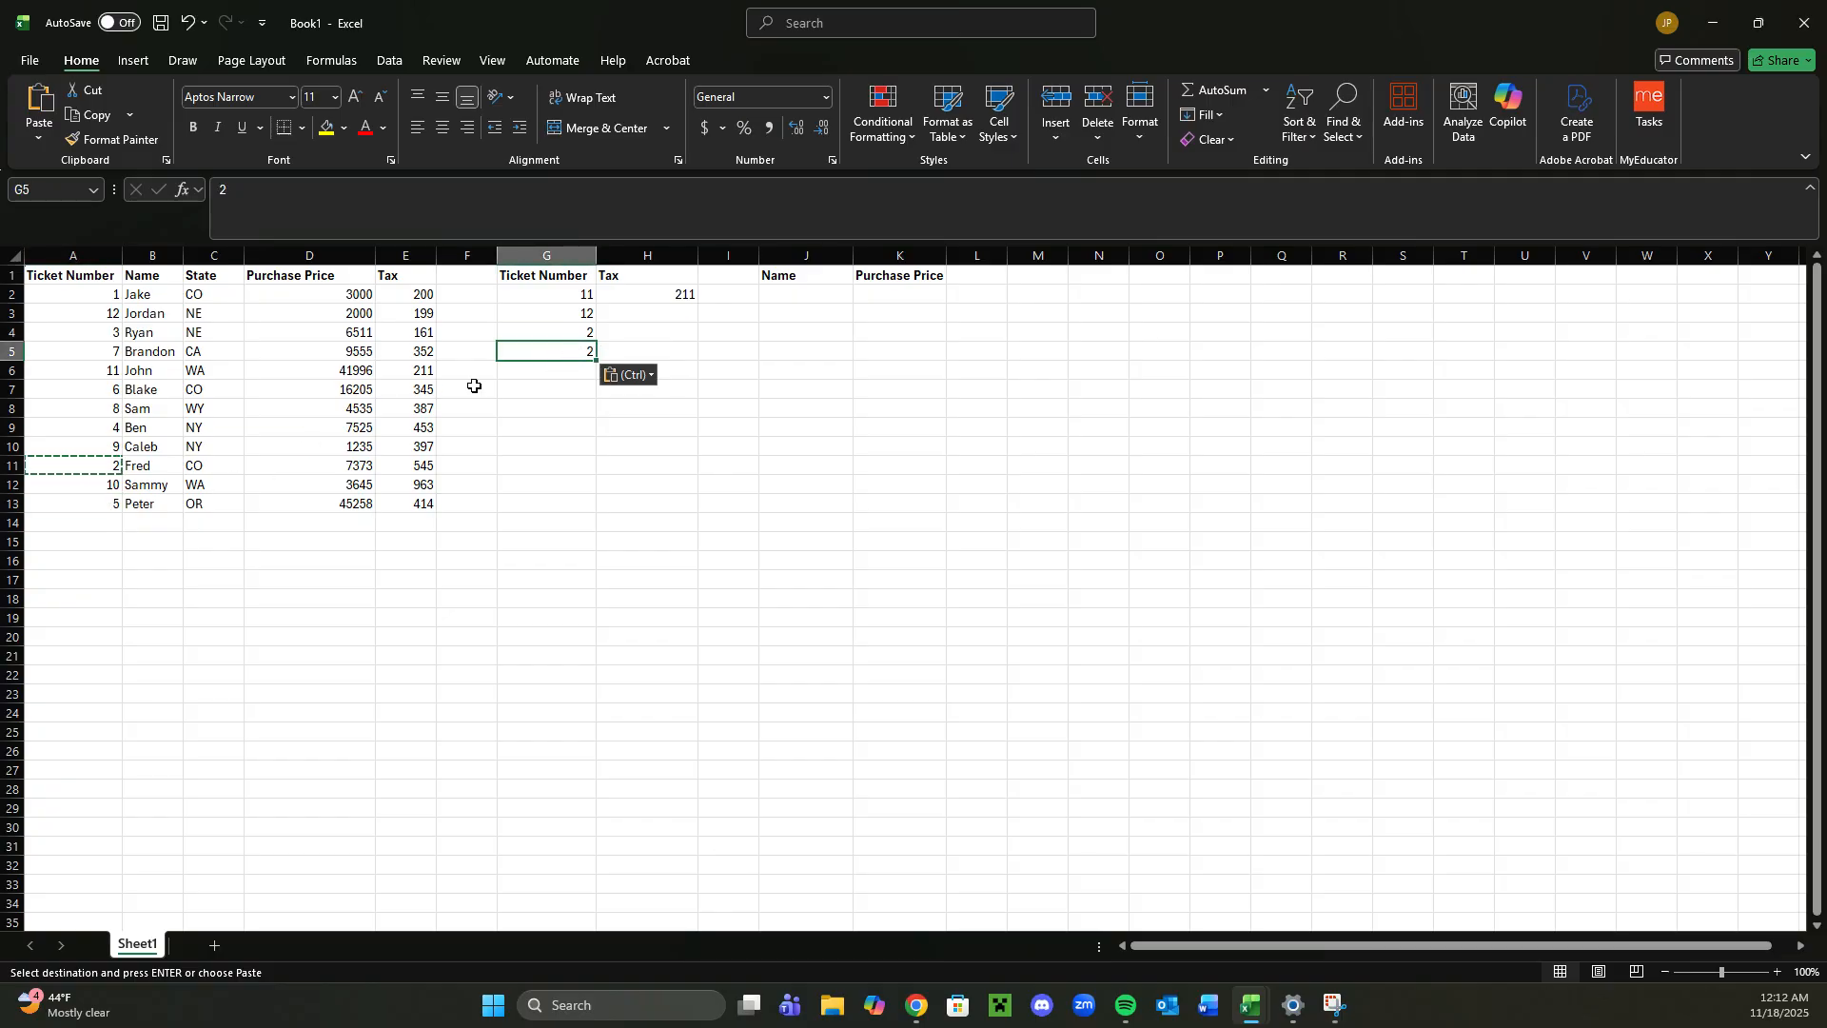
click(78, 506)
key(ctrl+c)
click(582, 352)
key(ctrl+v)
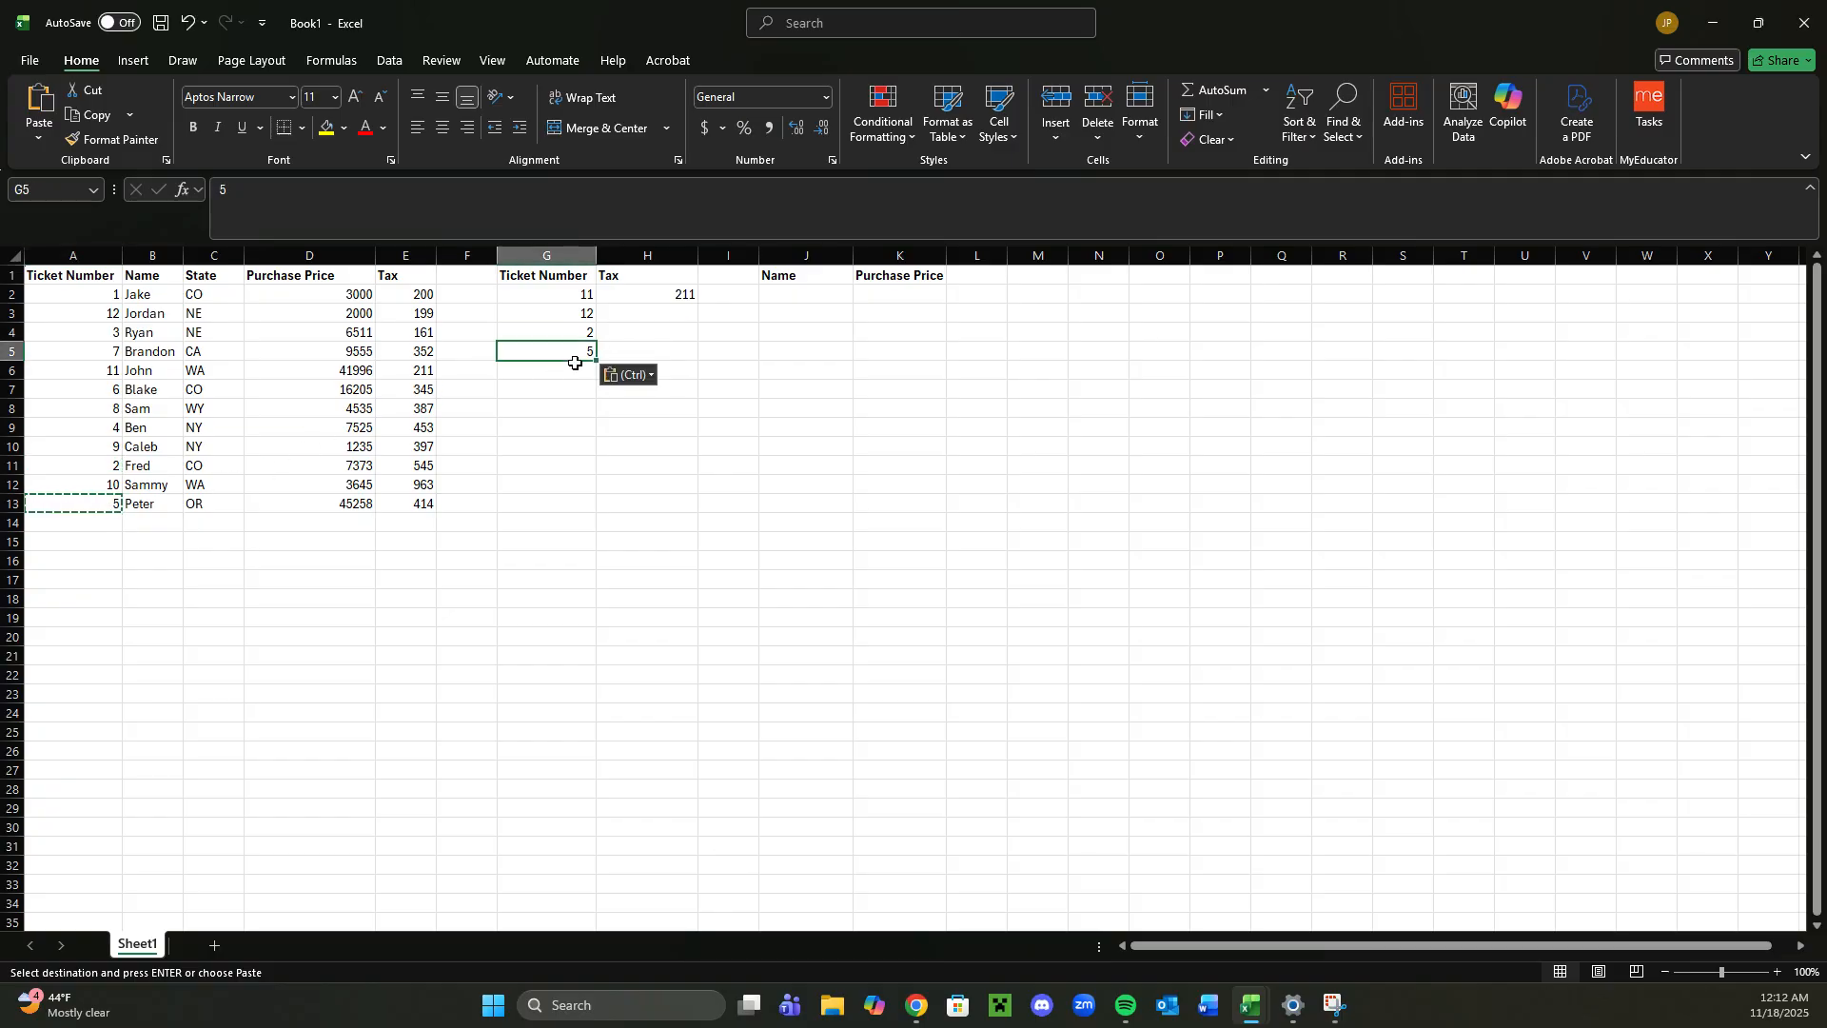
Fill the VLOOKUP formula from H2 down through H5 for the remaining ticket numbers
click(656, 314)
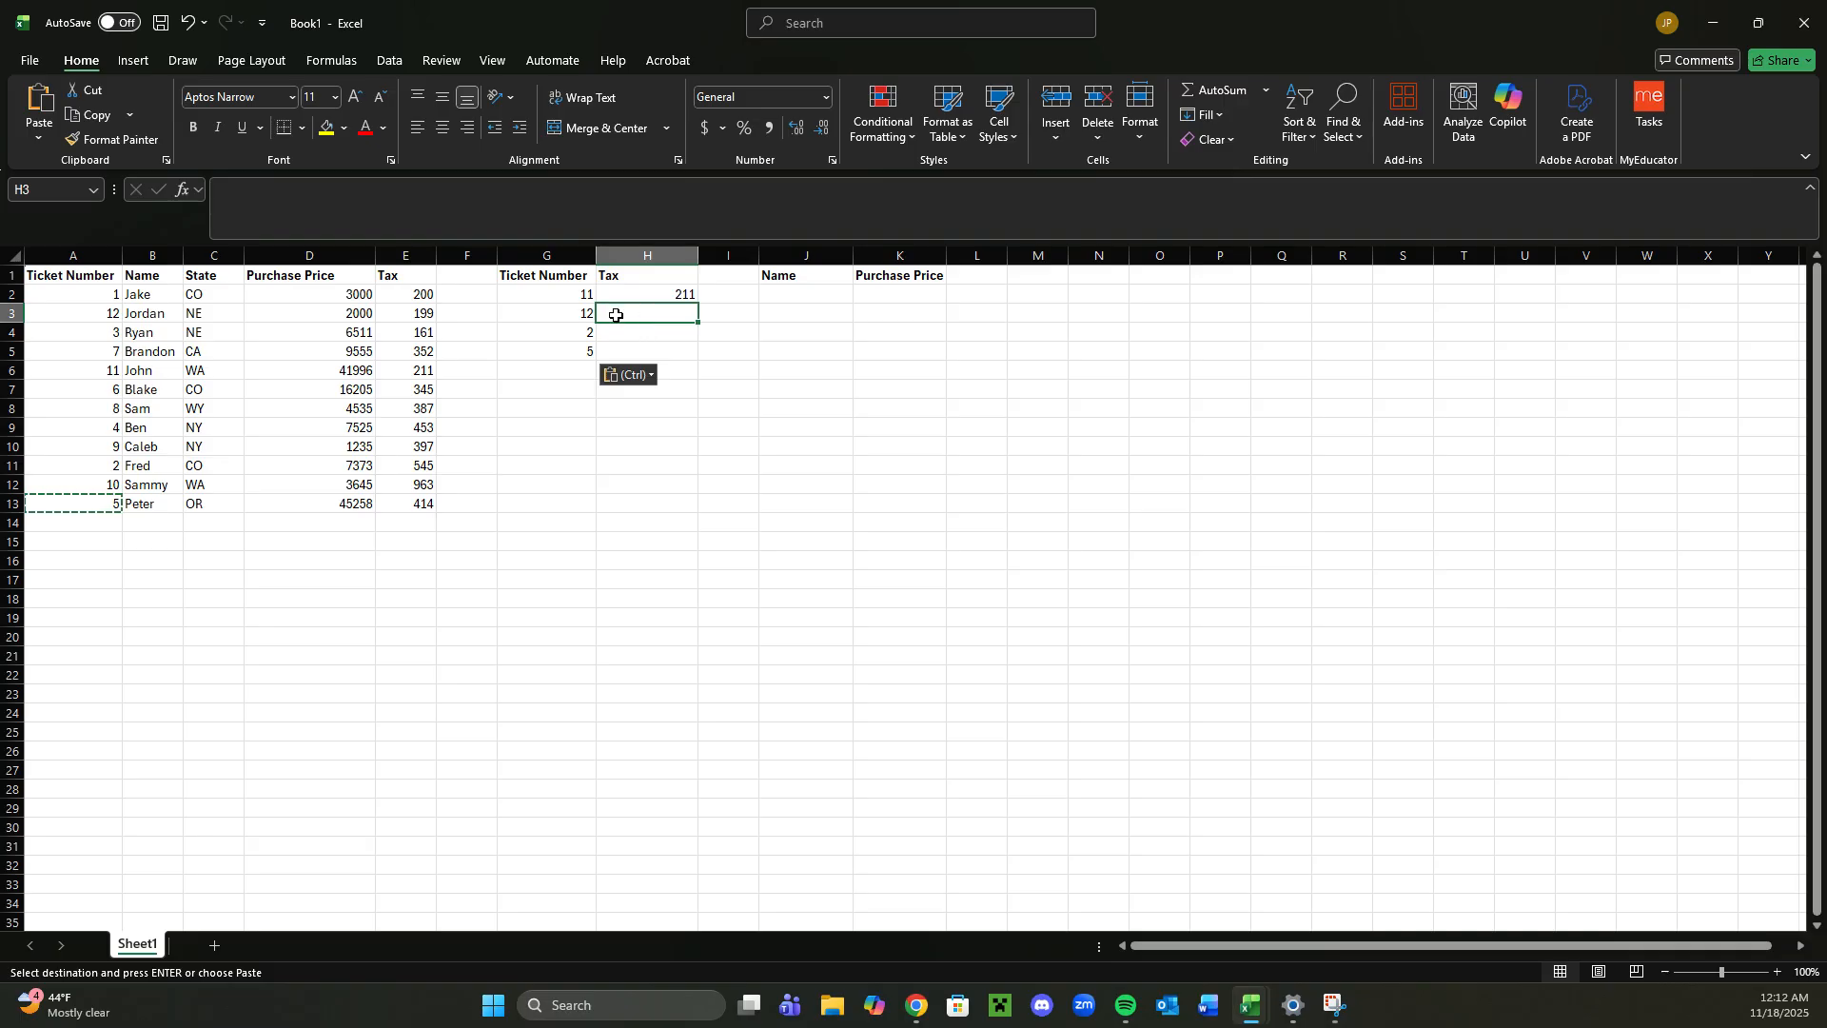
drag(95, 295, 373, 468)
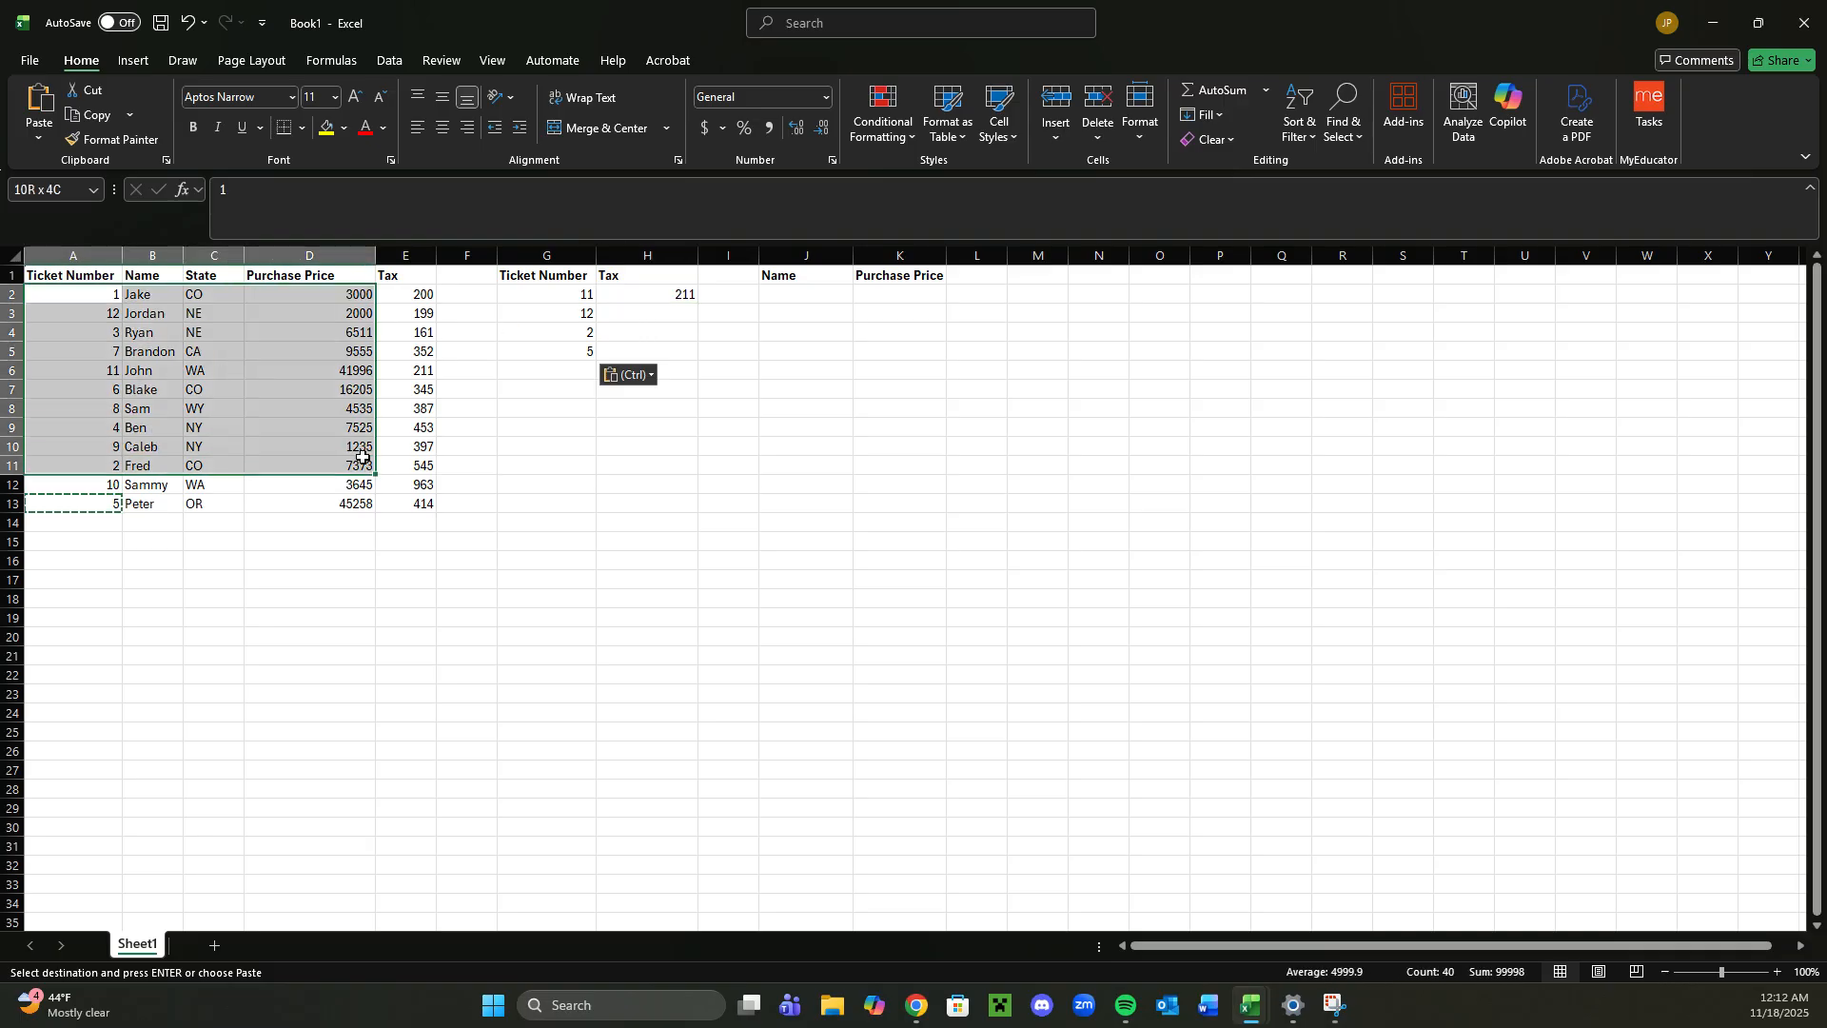
click(668, 313)
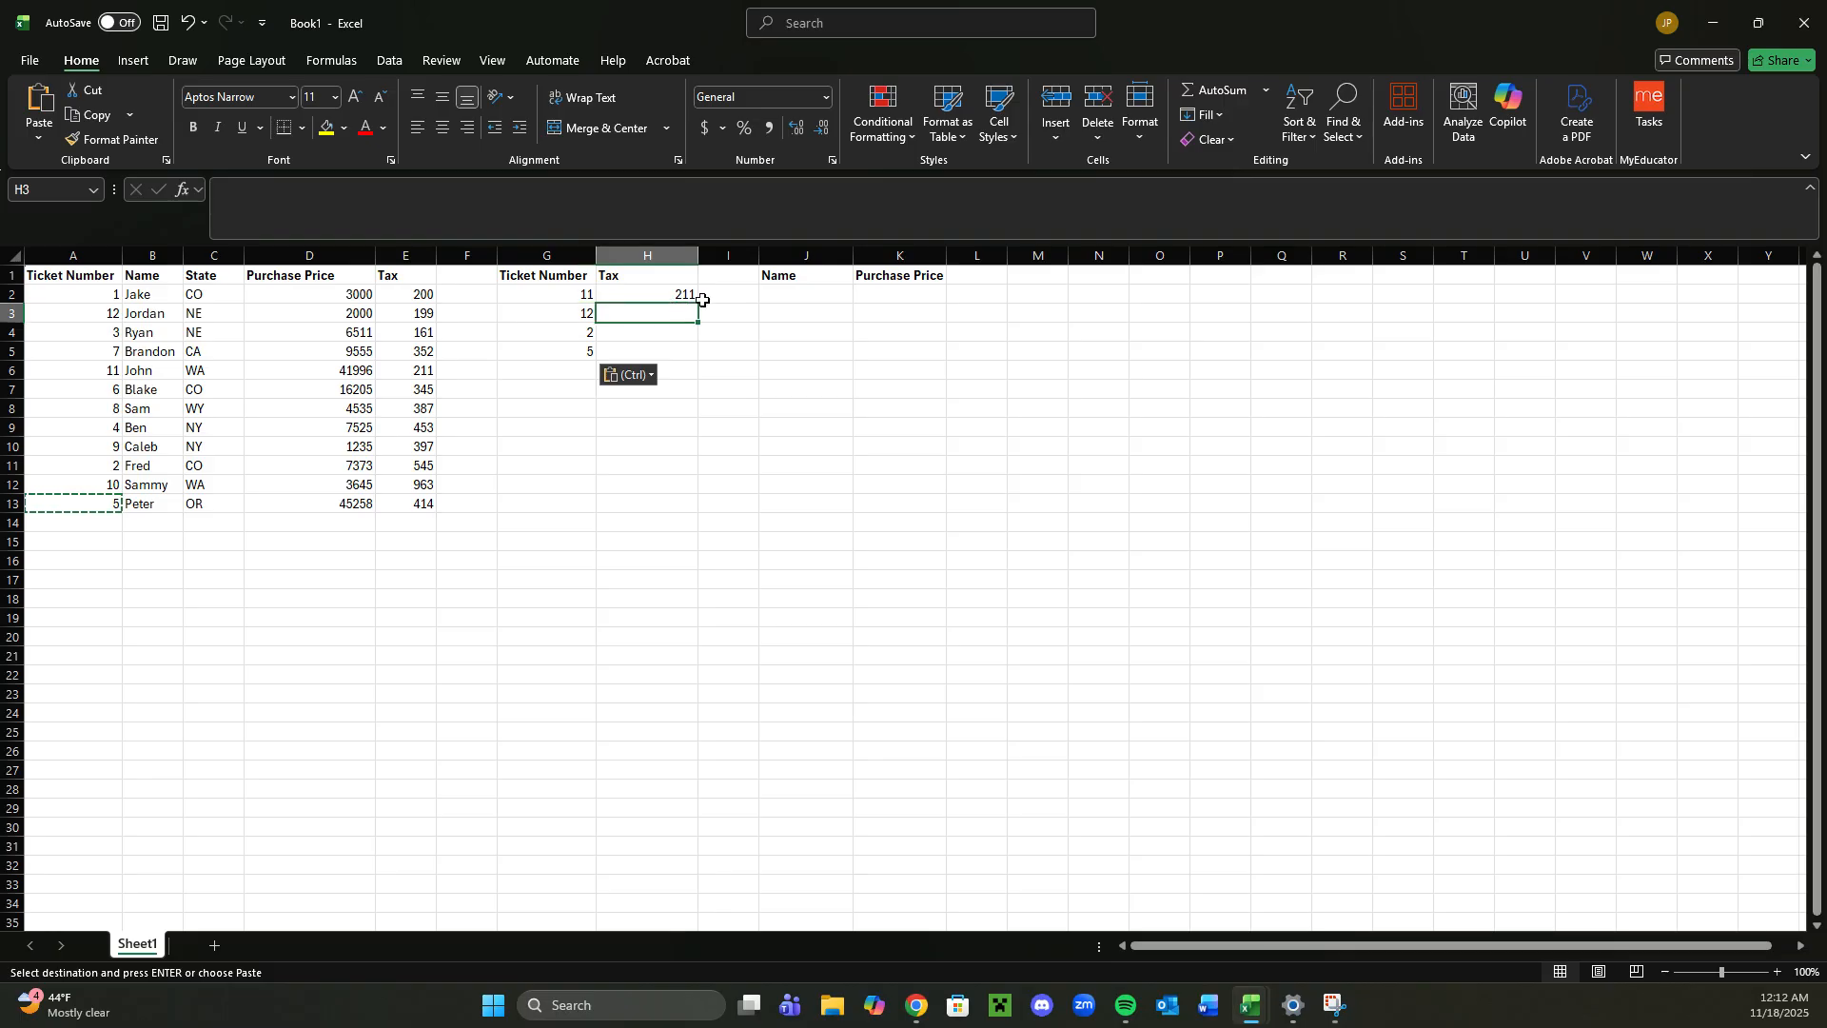
click(703, 298)
click(687, 294)
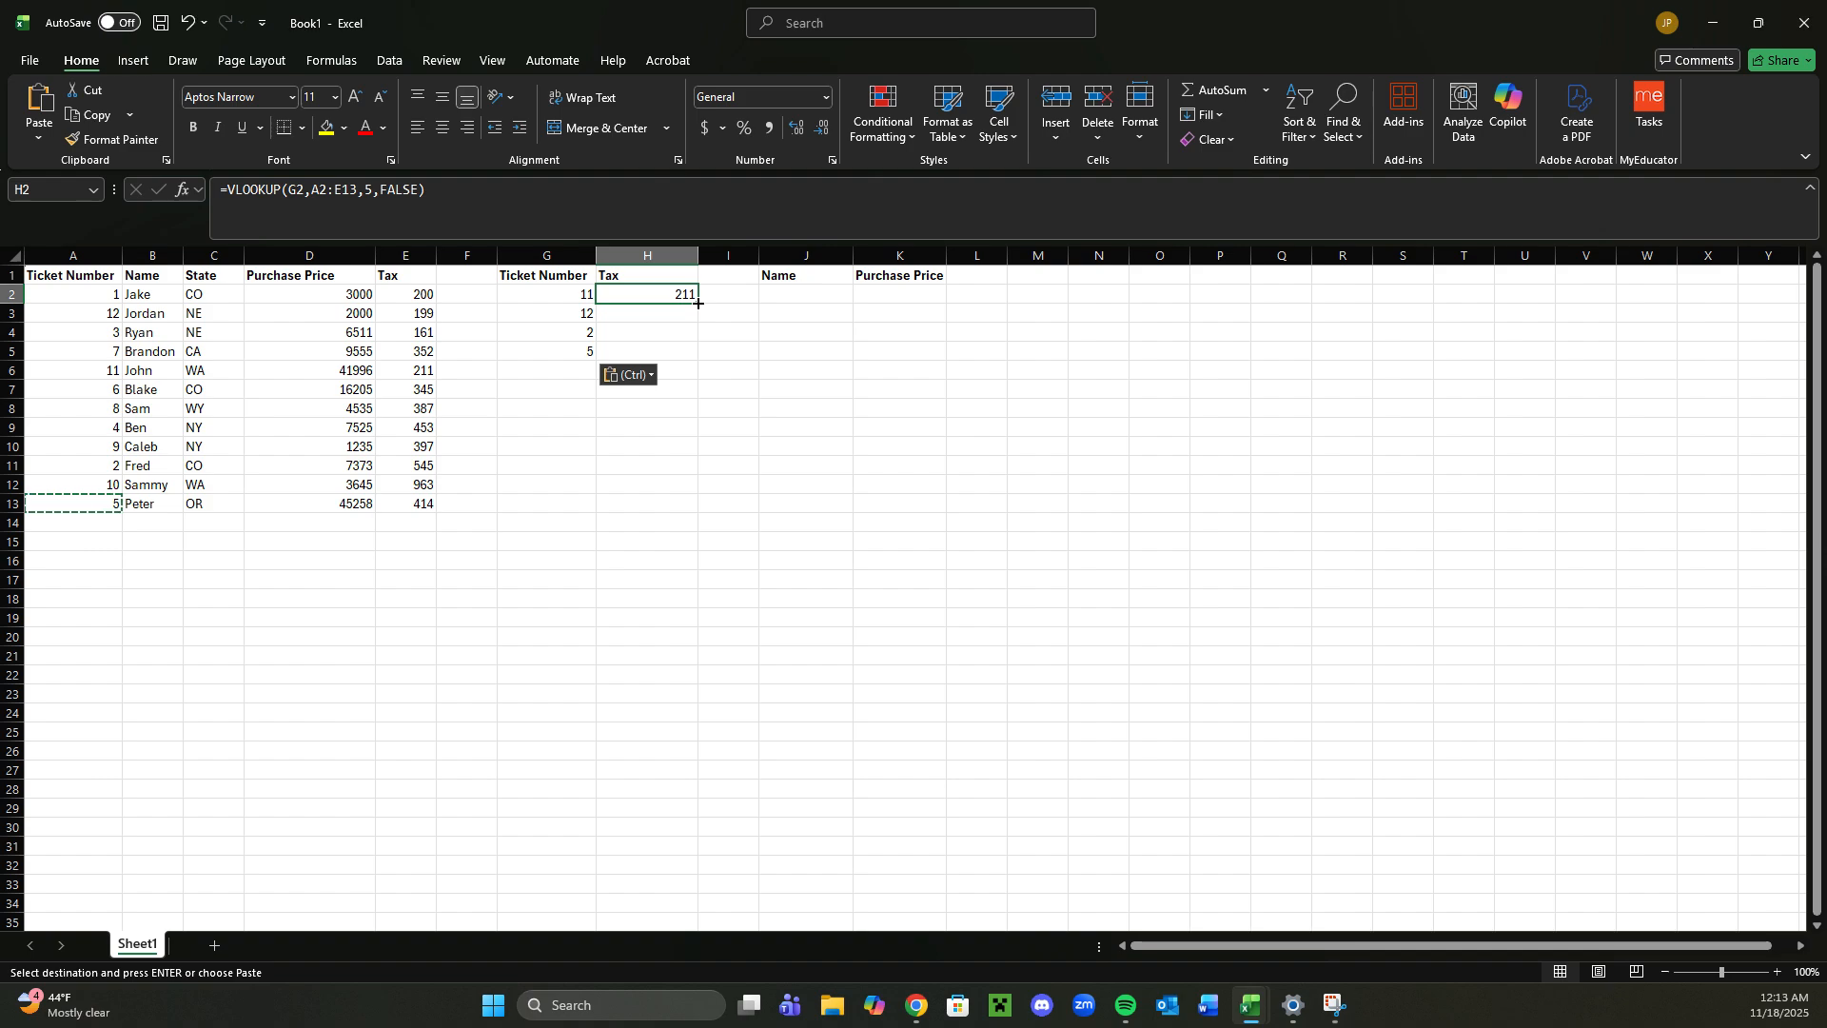
drag(698, 303, 699, 361)
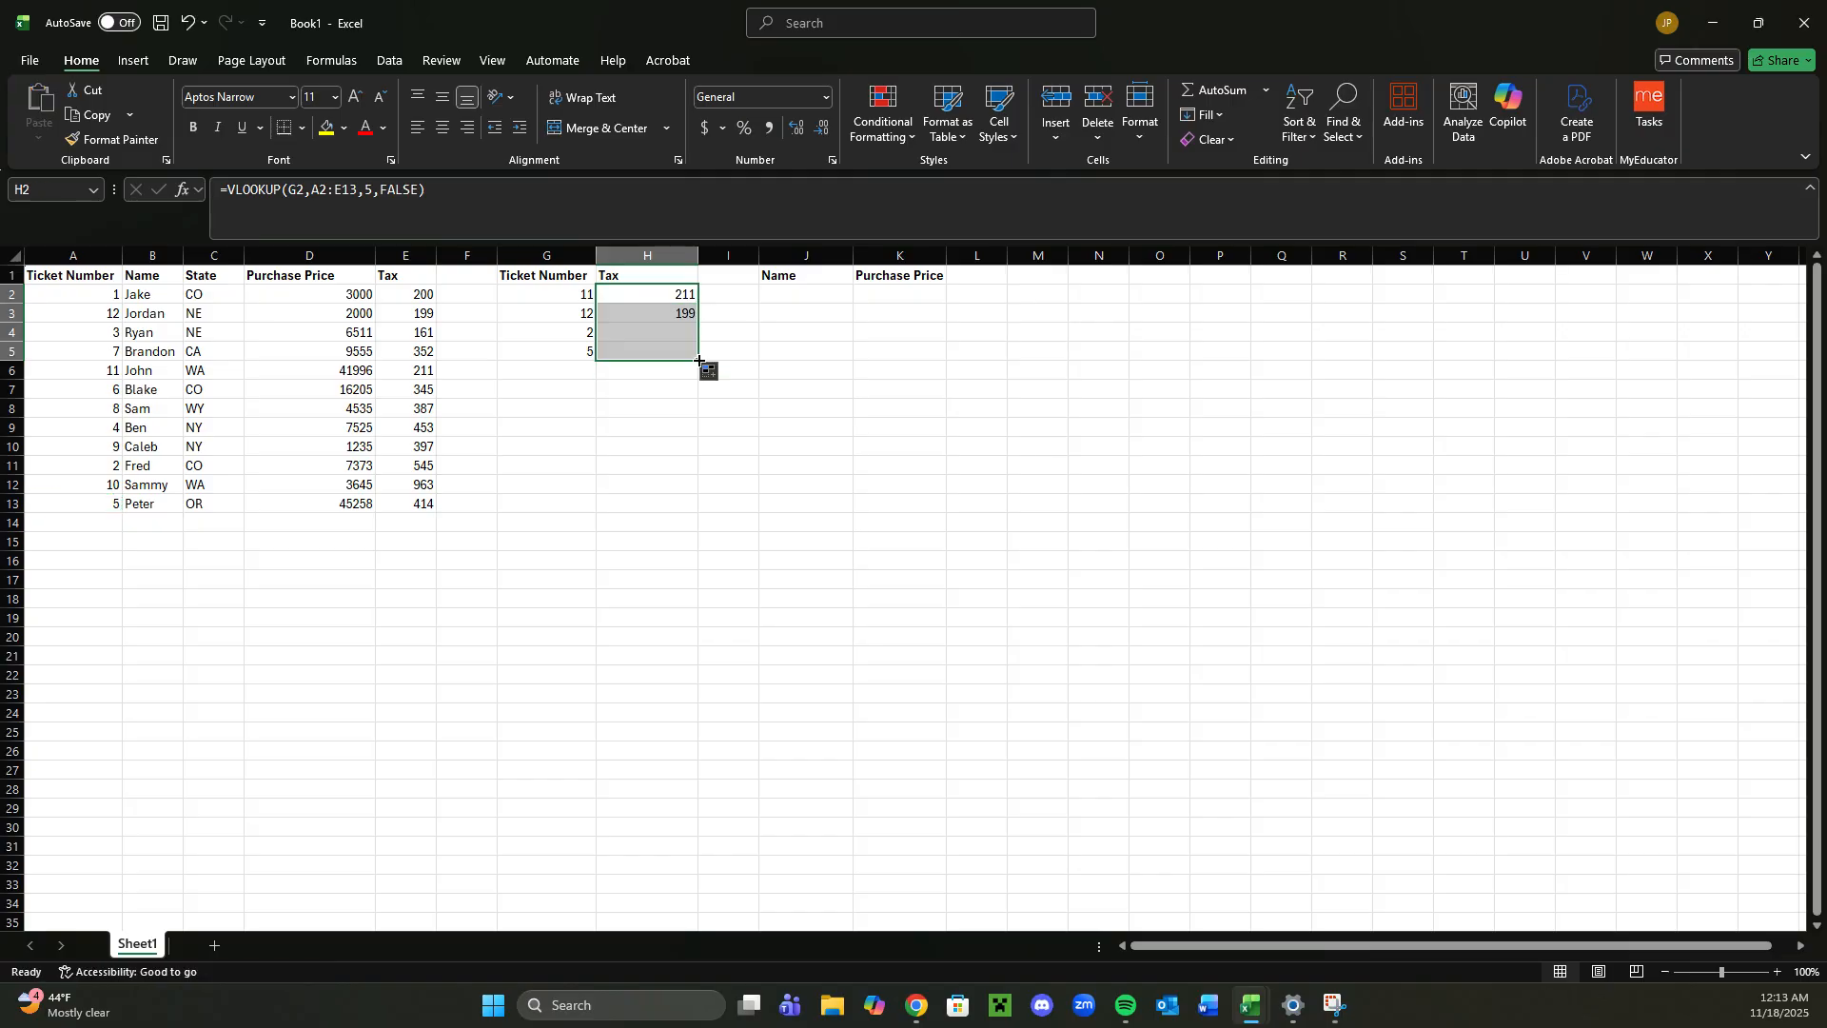
click(653, 428)
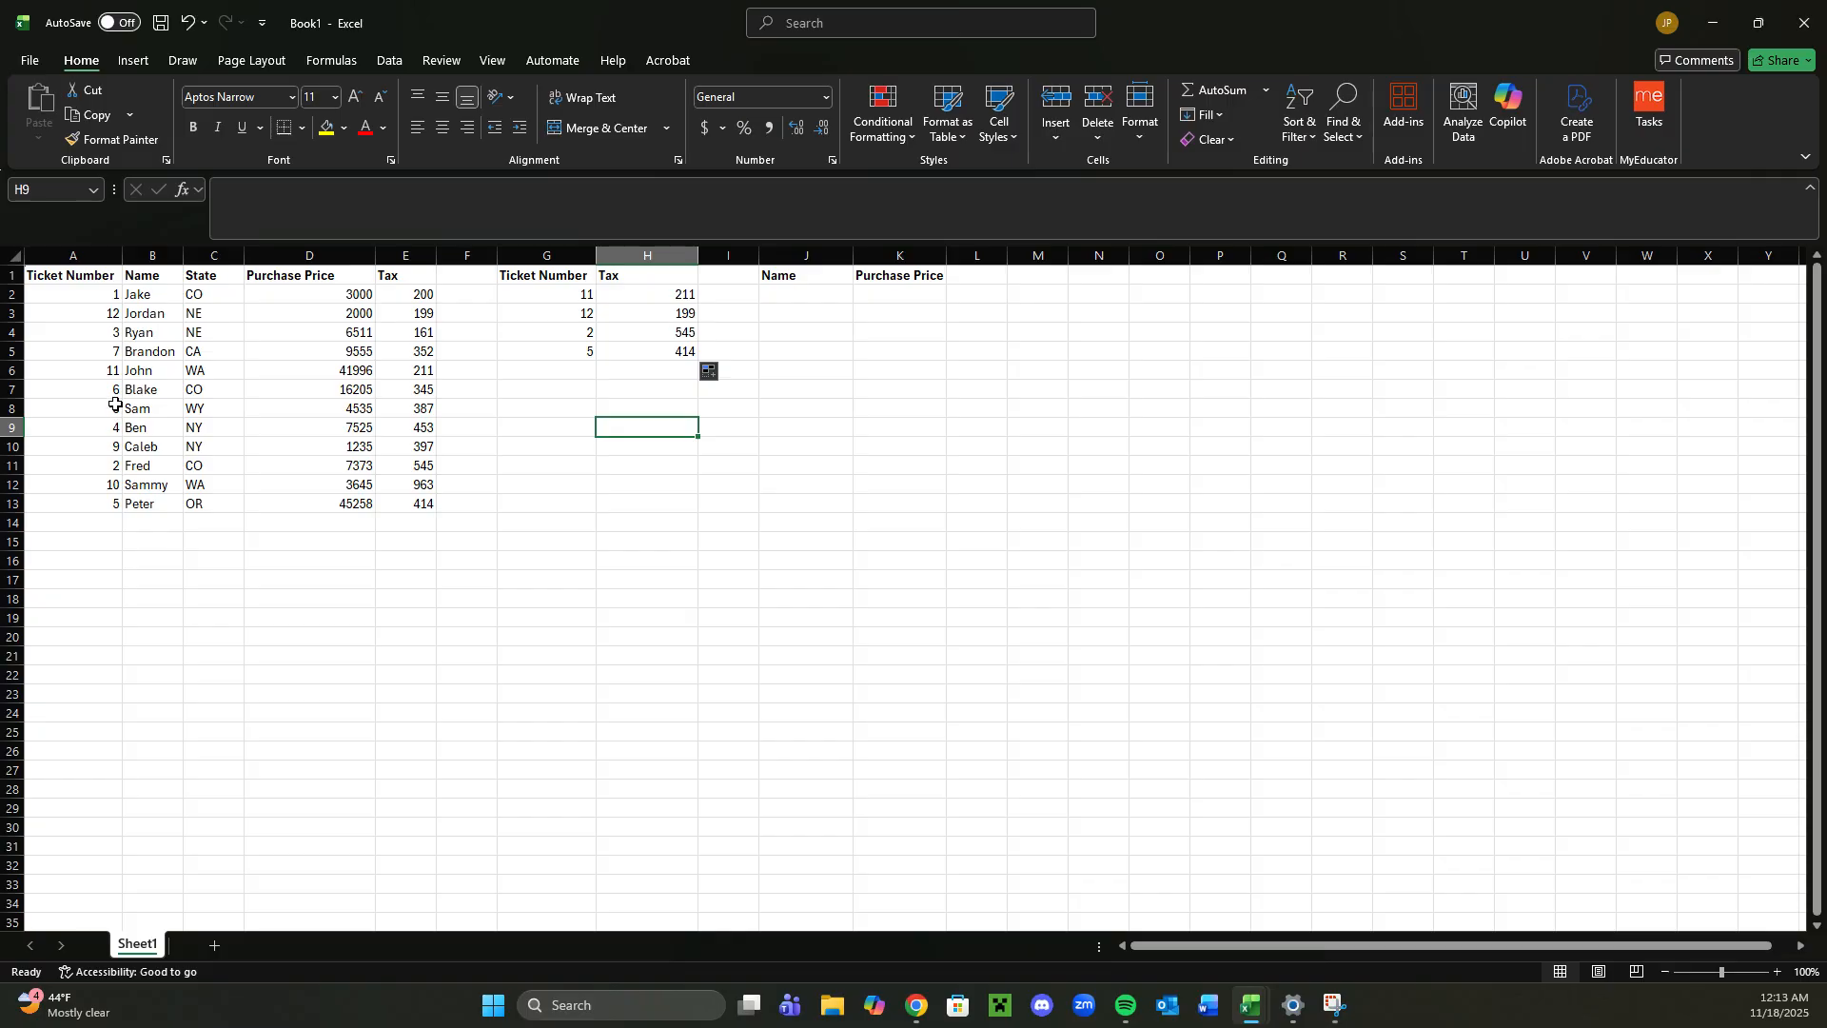
Check the filled tax results against the source records in A3:E3, A11:E11 and A13:E13
drag(104, 315, 418, 314)
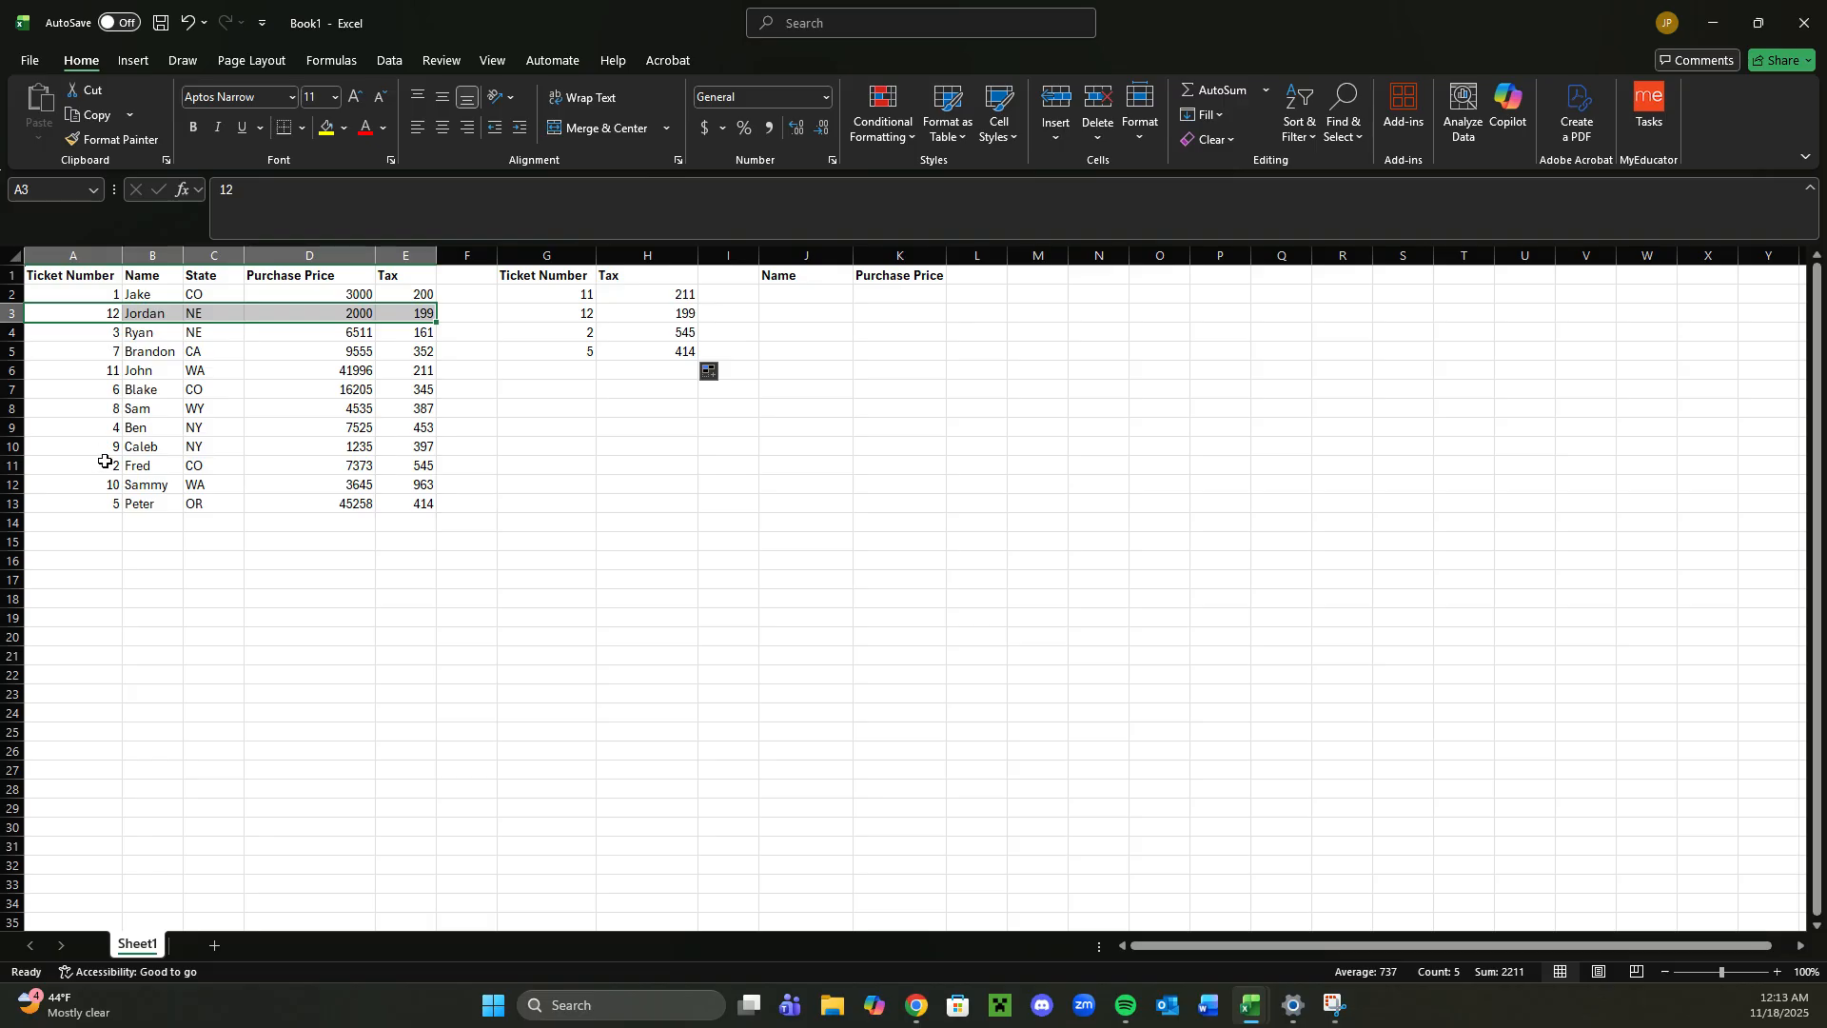
drag(104, 466, 420, 468)
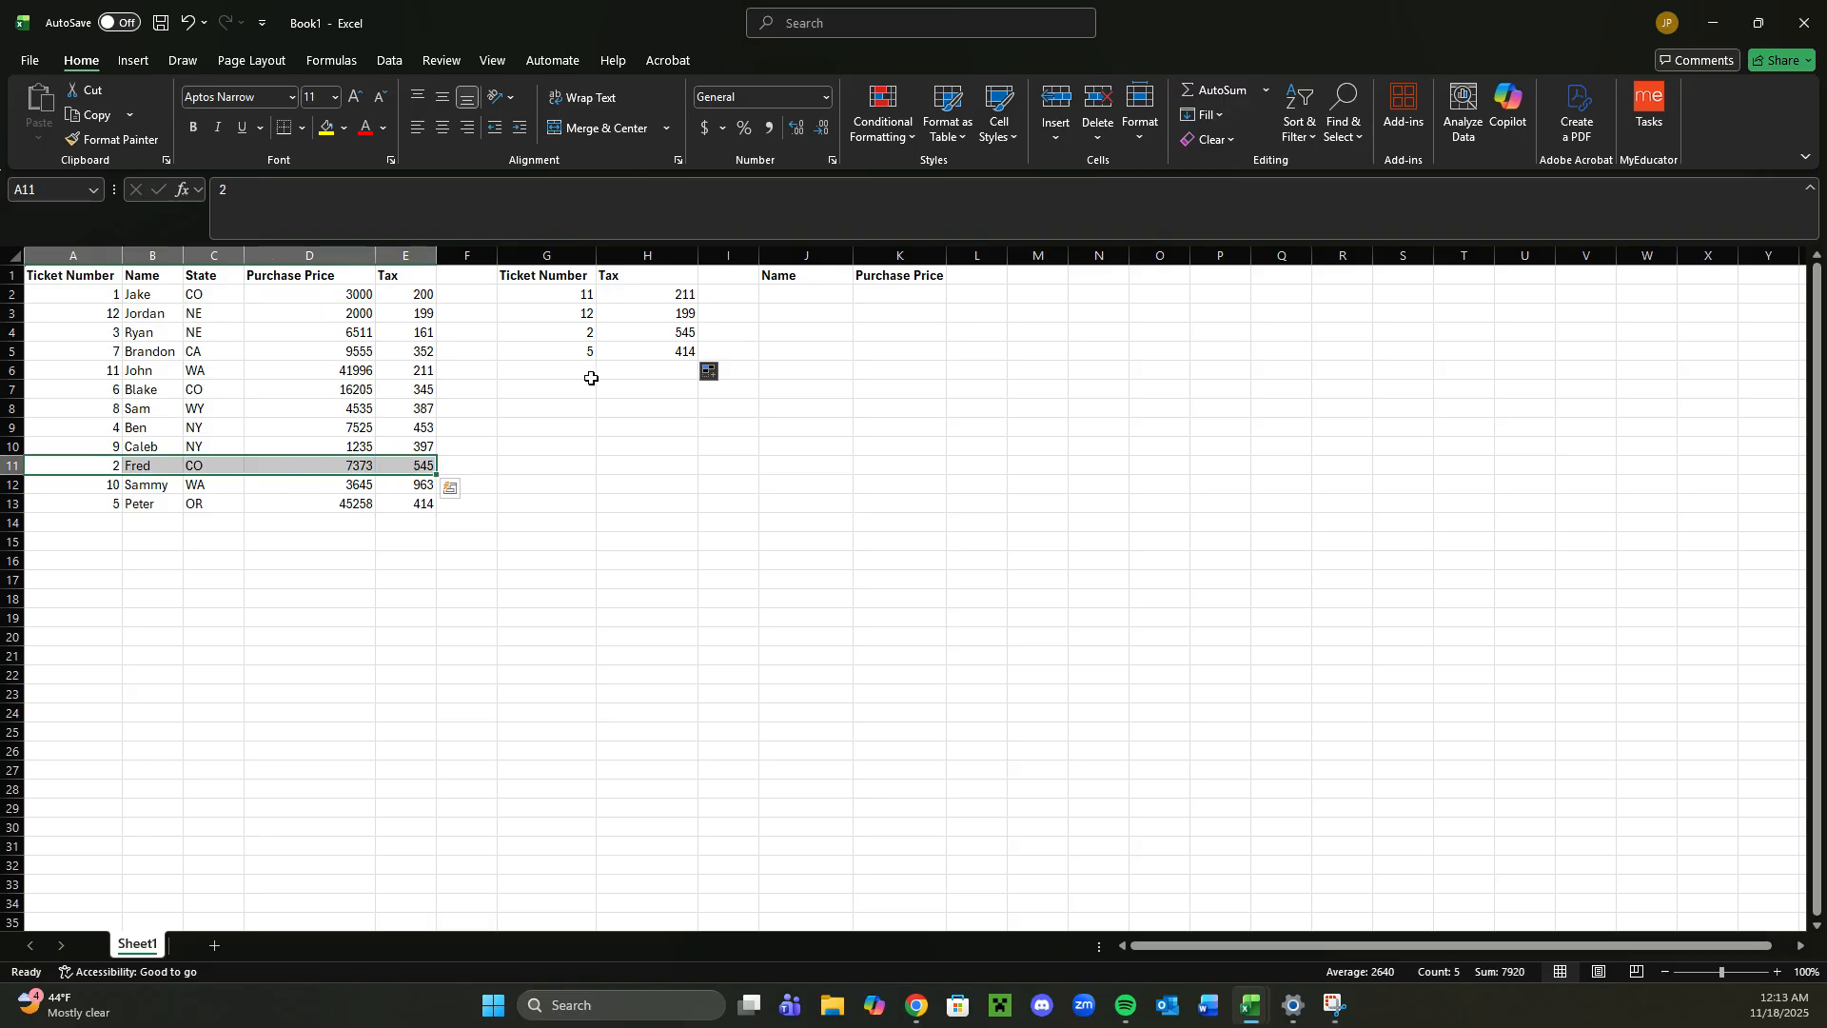
drag(104, 504, 420, 505)
click(632, 442)
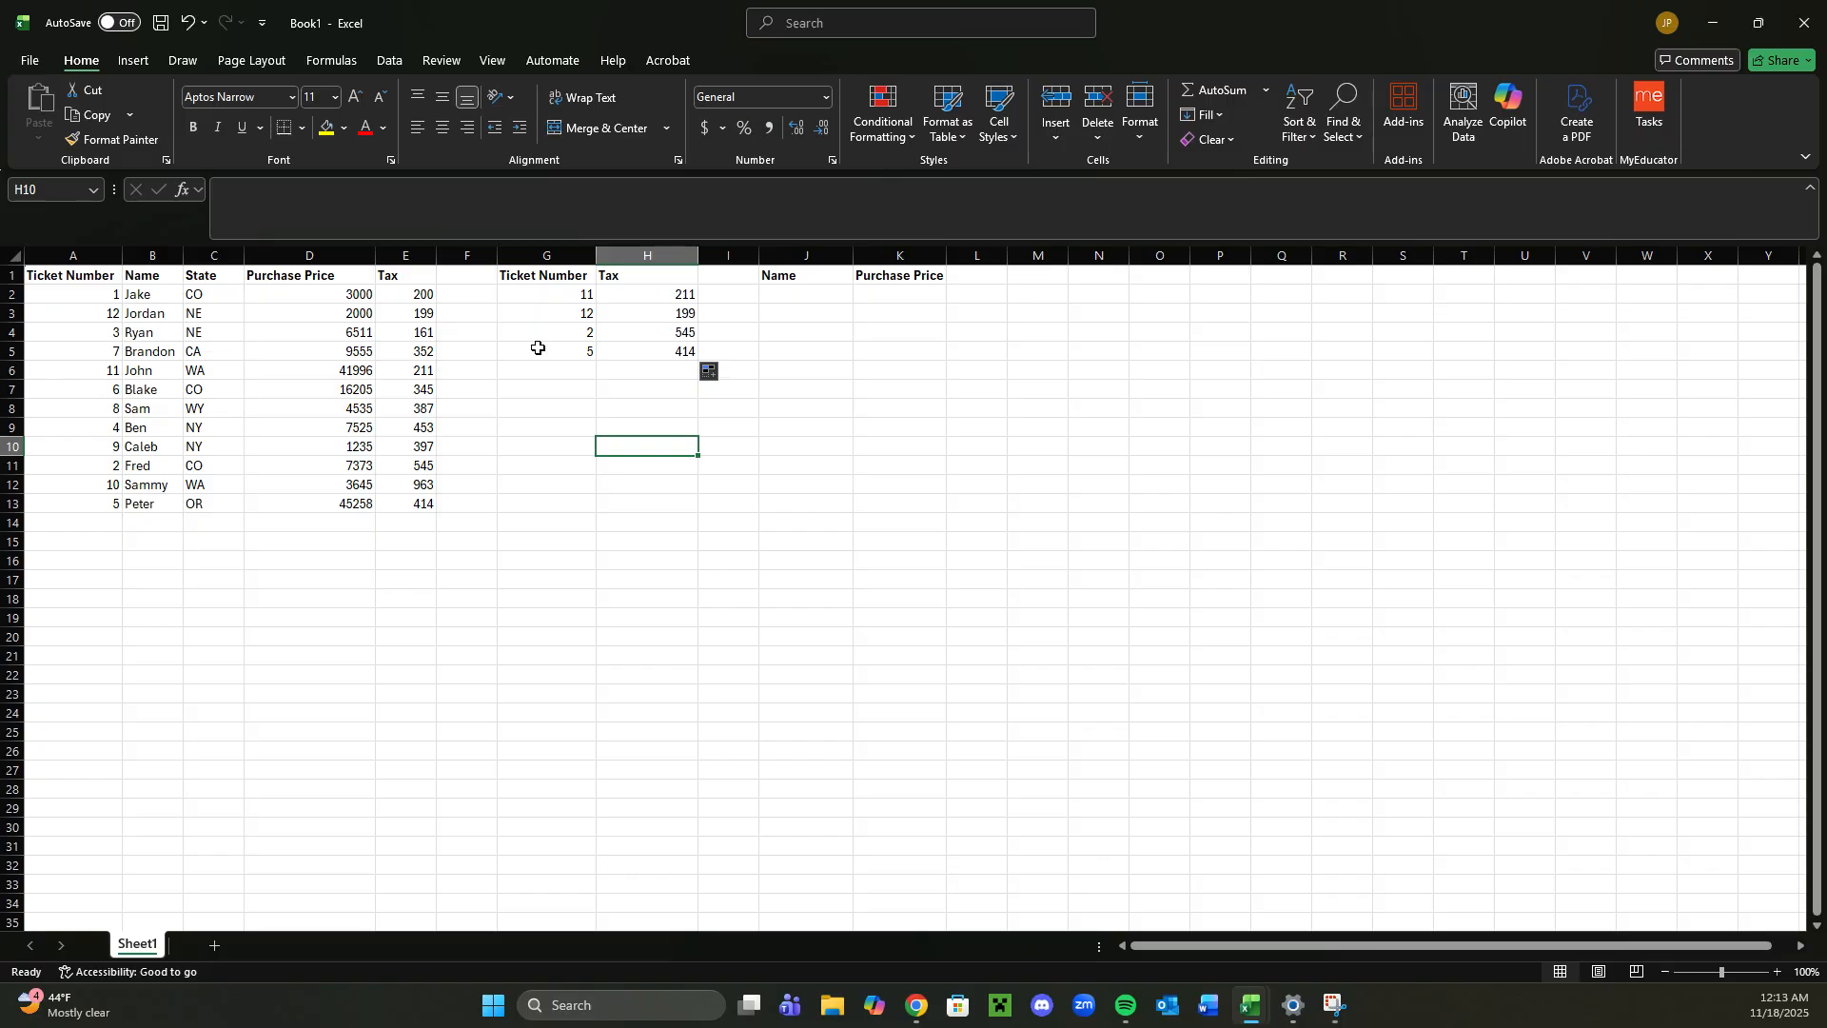
click(589, 405)
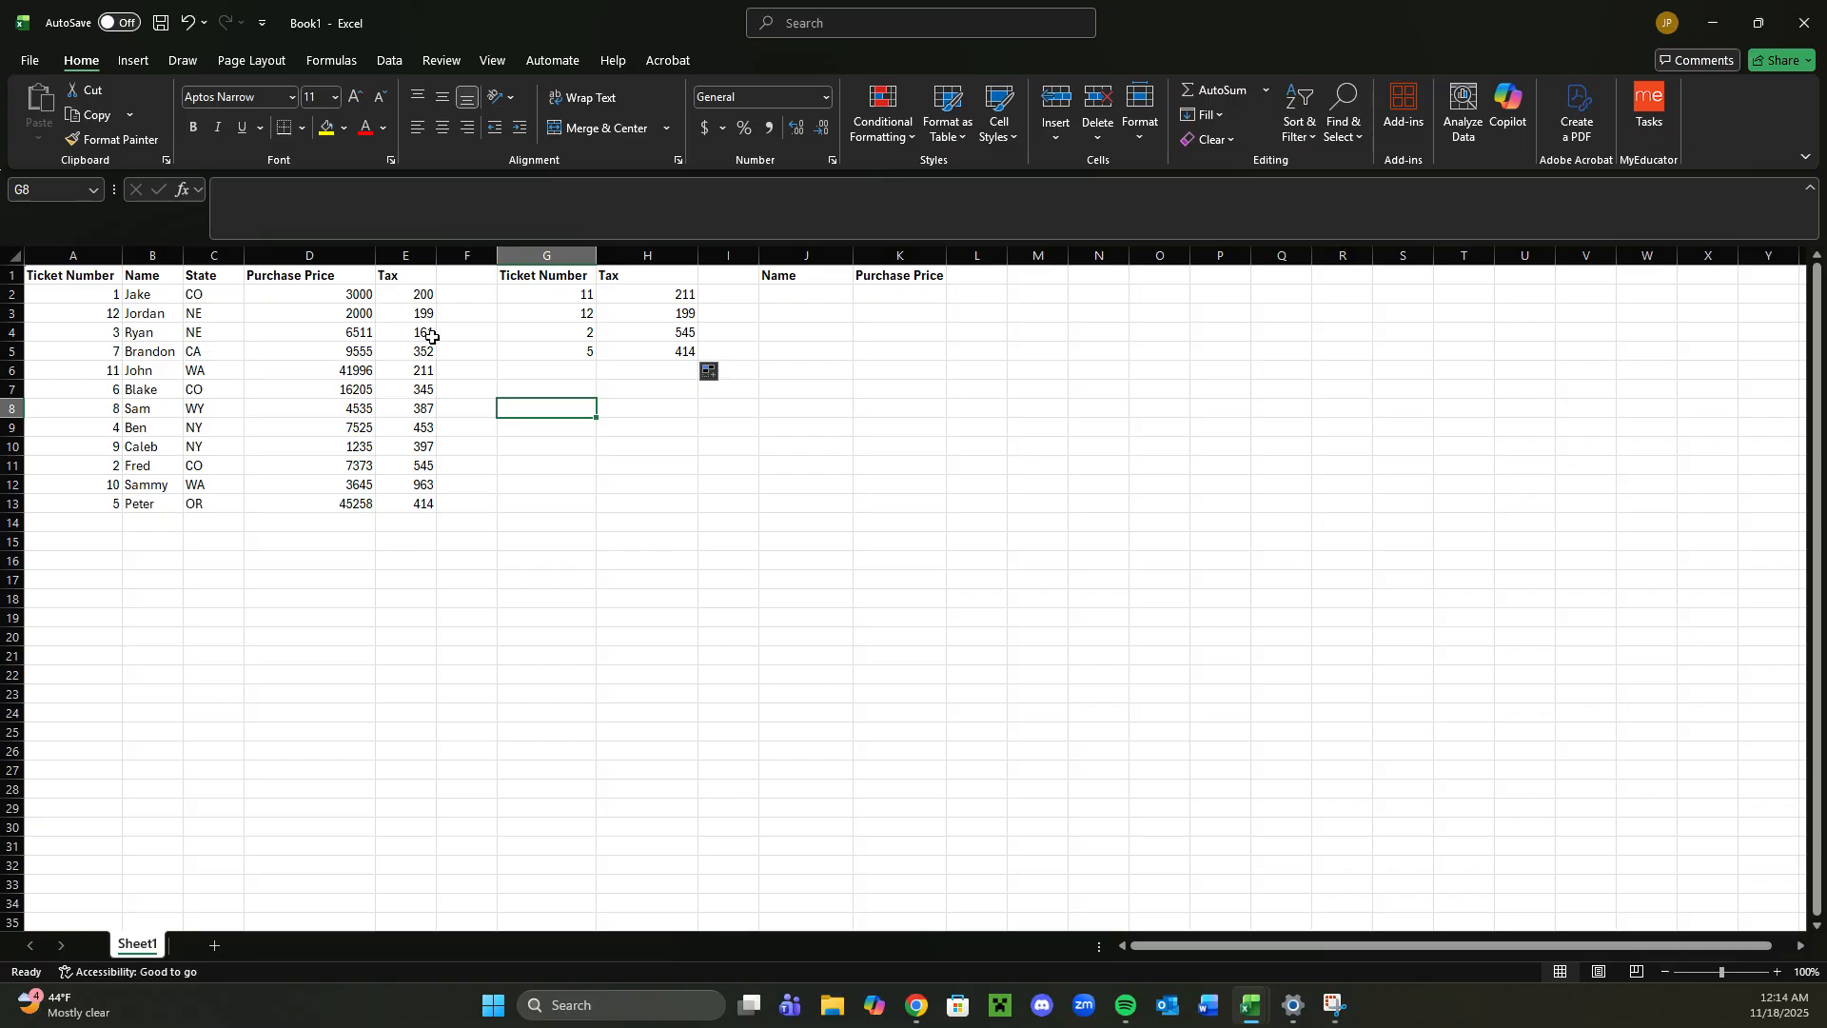
Copy the name from B12 into J2 under the second Name heading
click(816, 294)
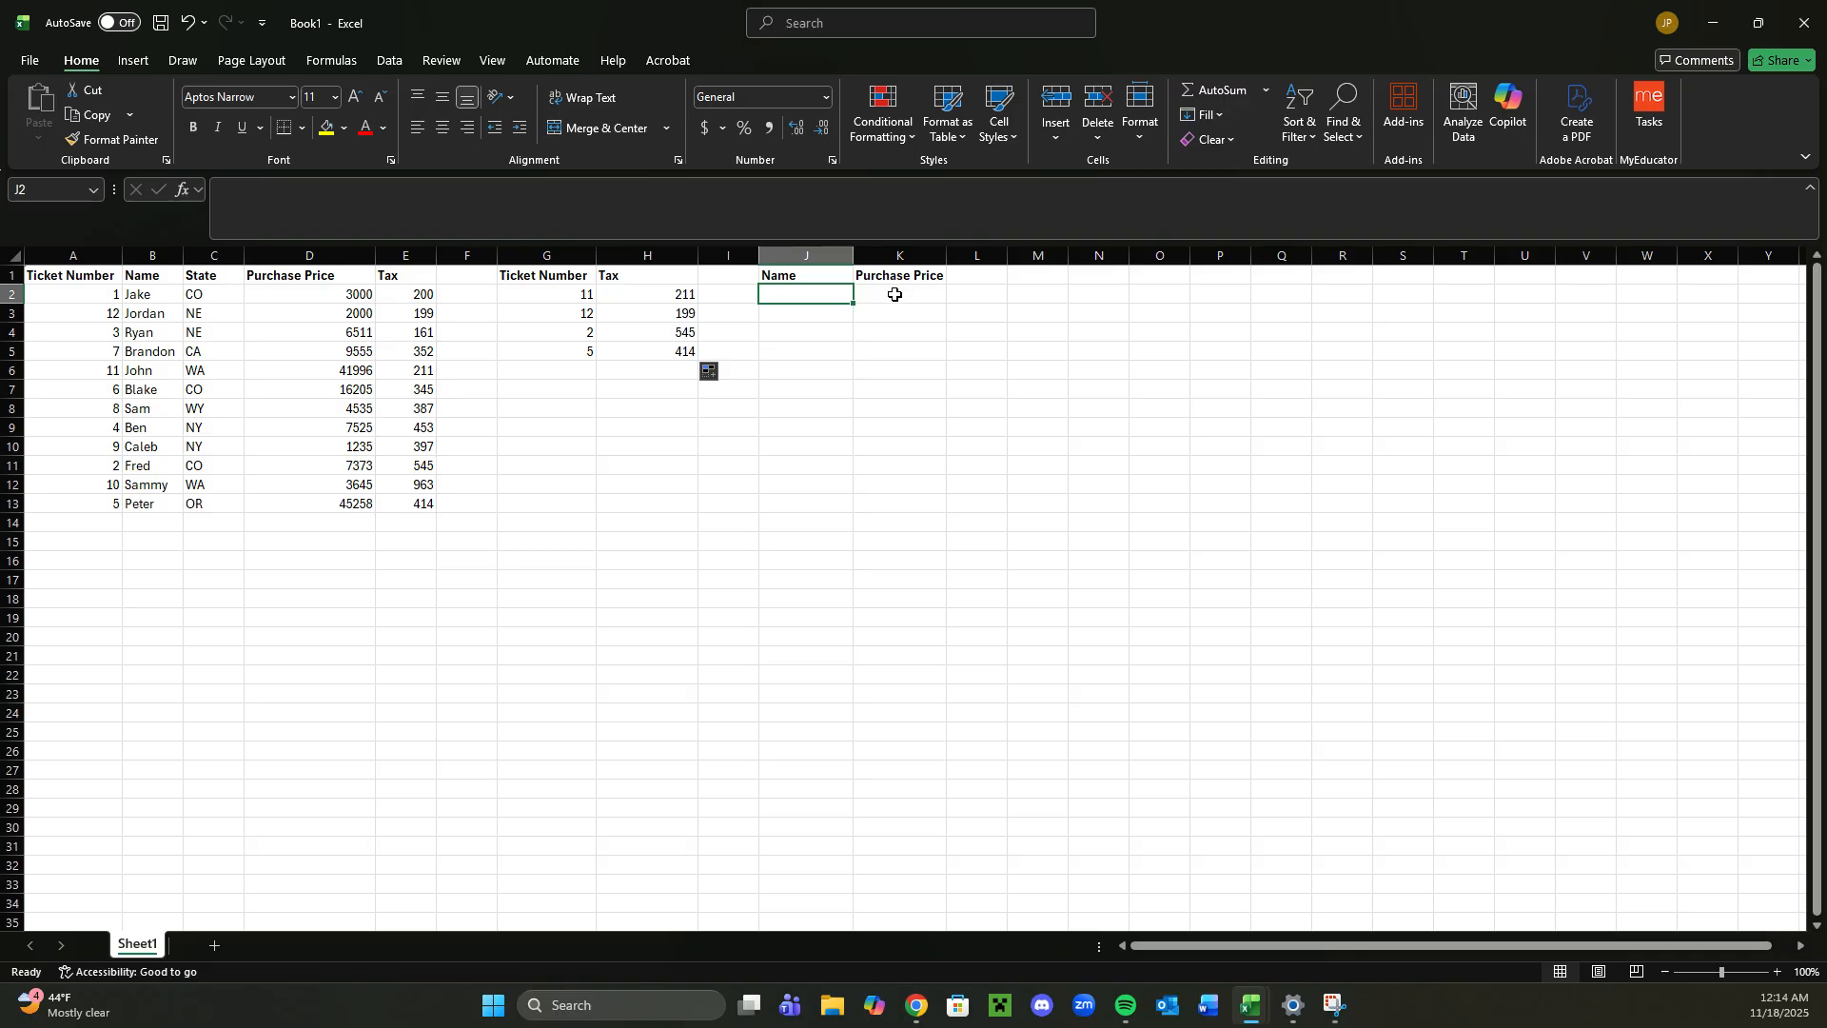
click(151, 484)
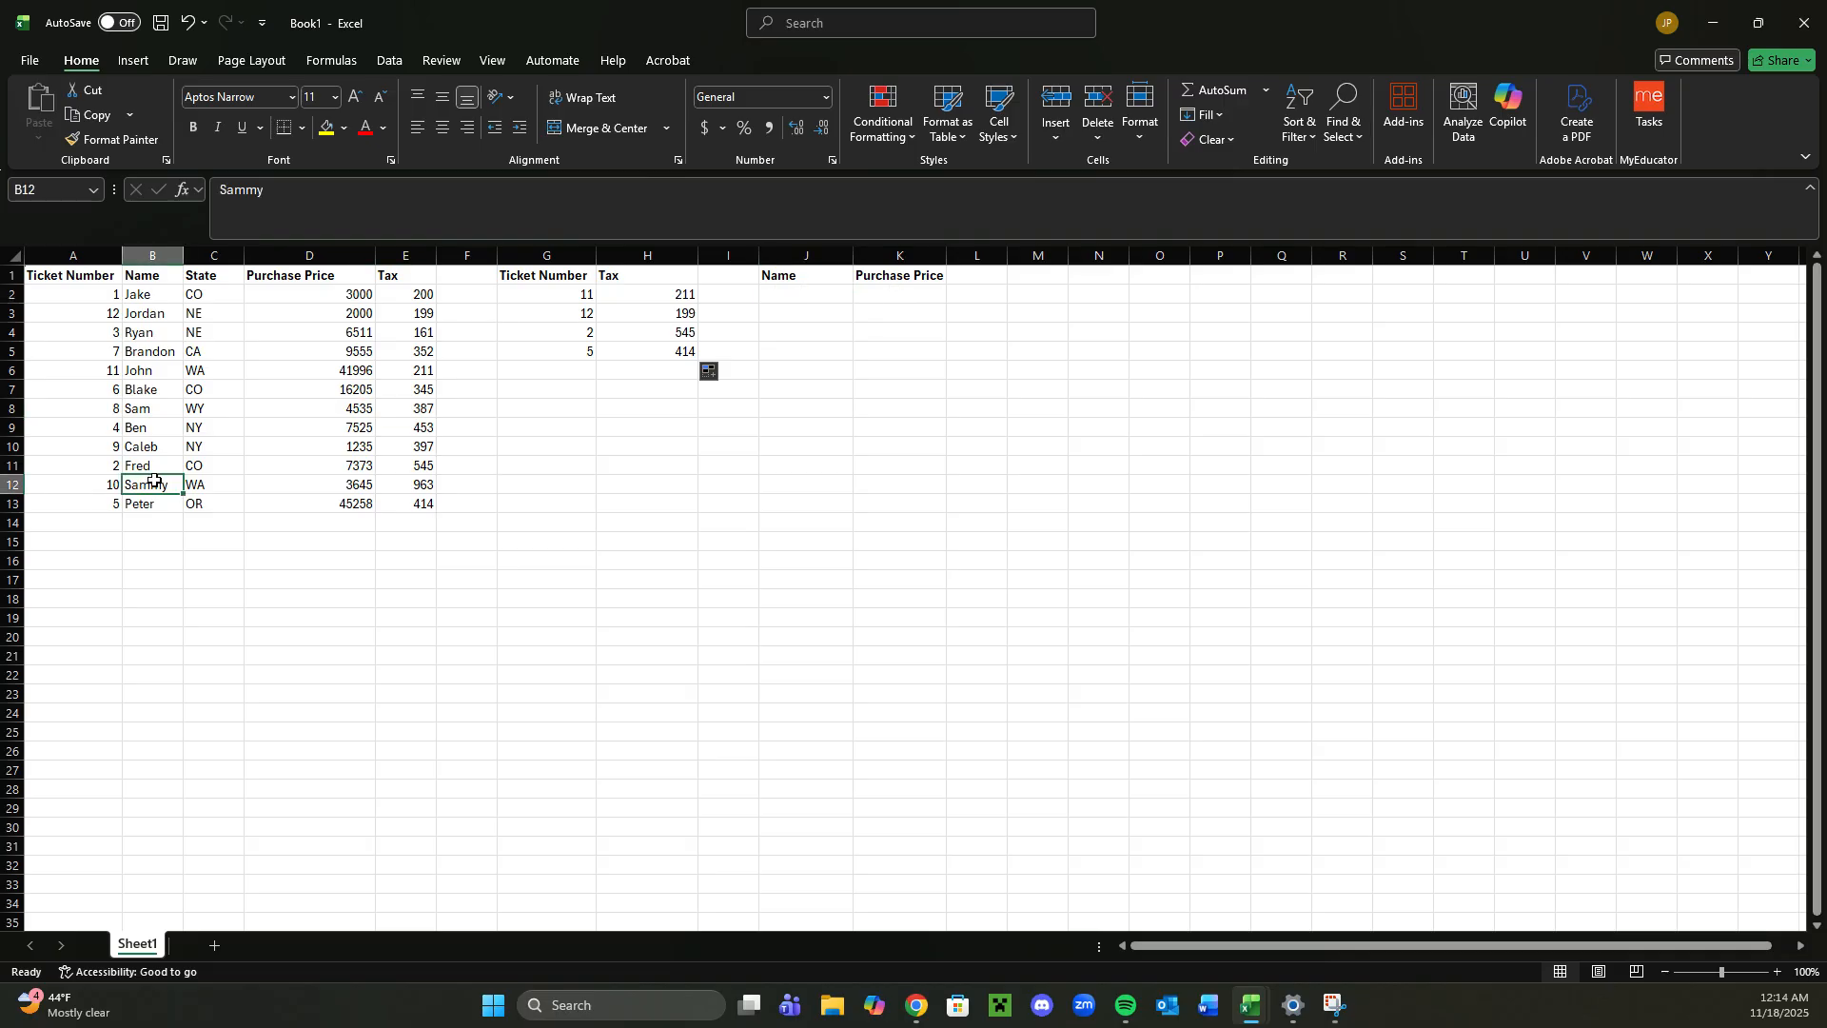
key(ctrl+c)
click(785, 295)
key(ctrl+v)
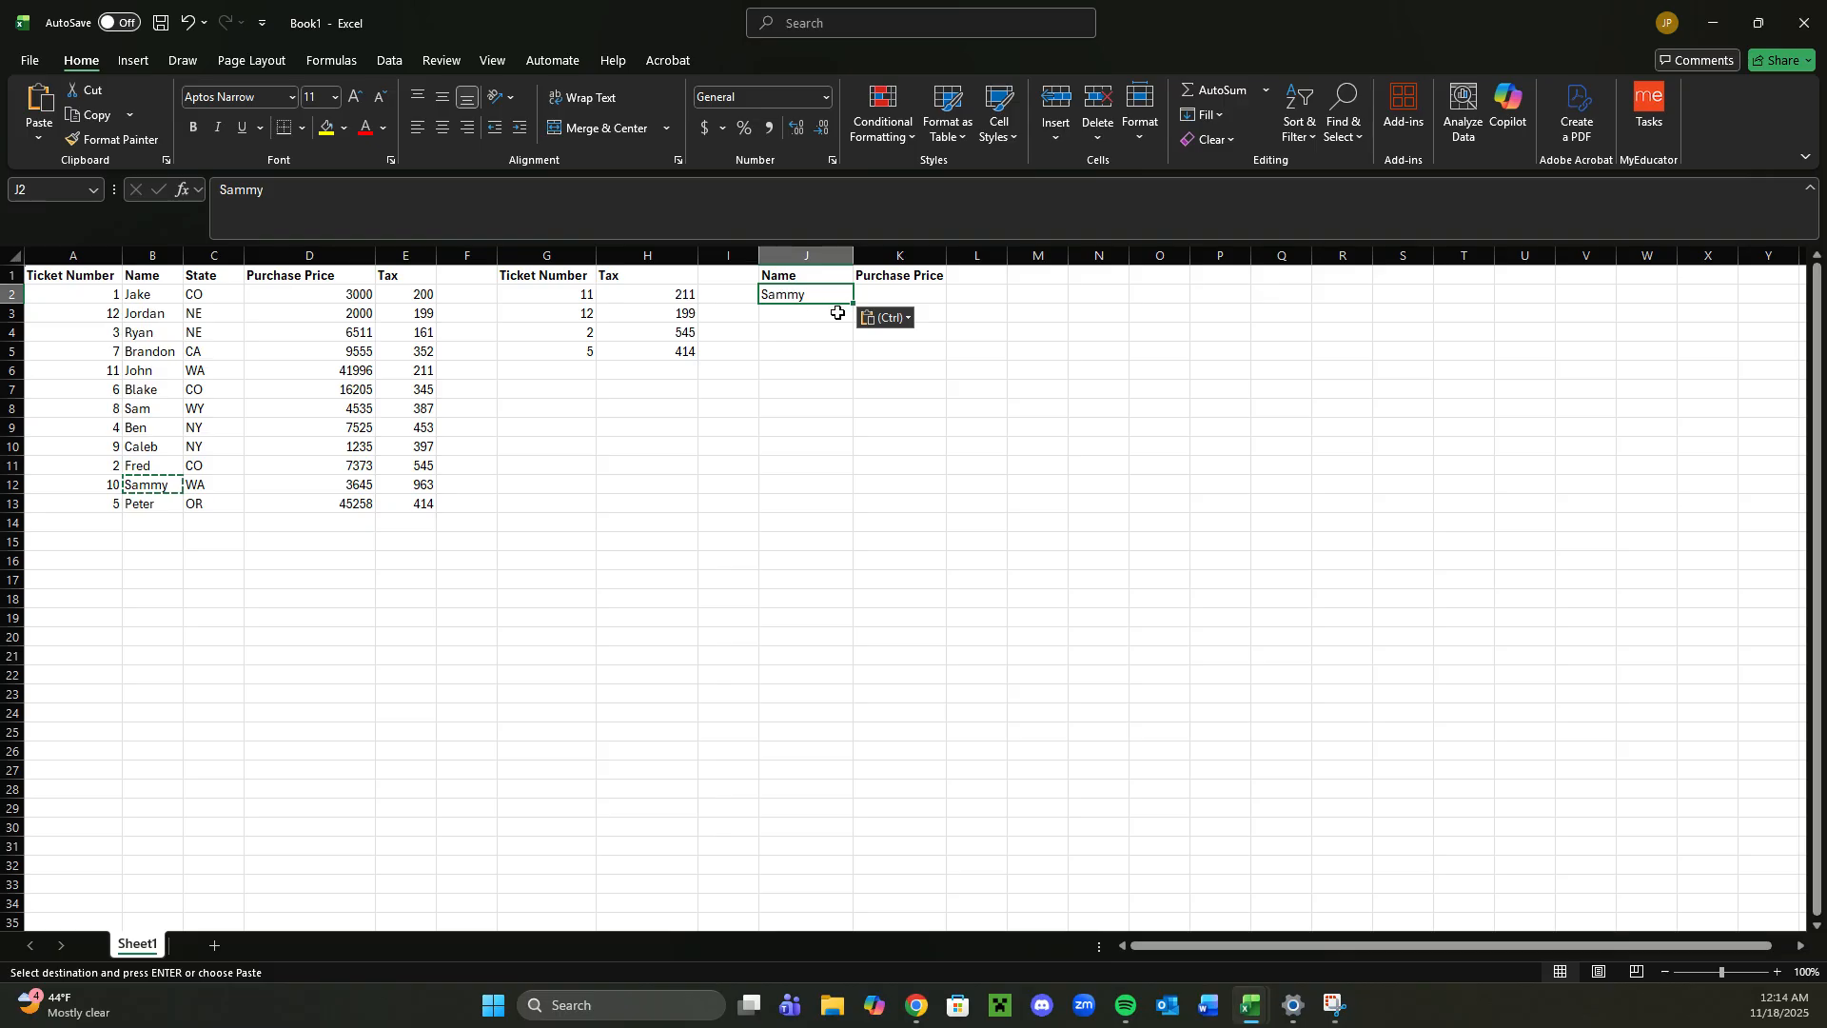
Start a VLOOKUP formula in K2 under Purchase Price, using the name in J2 as the lookup value
click(901, 295)
text(=)
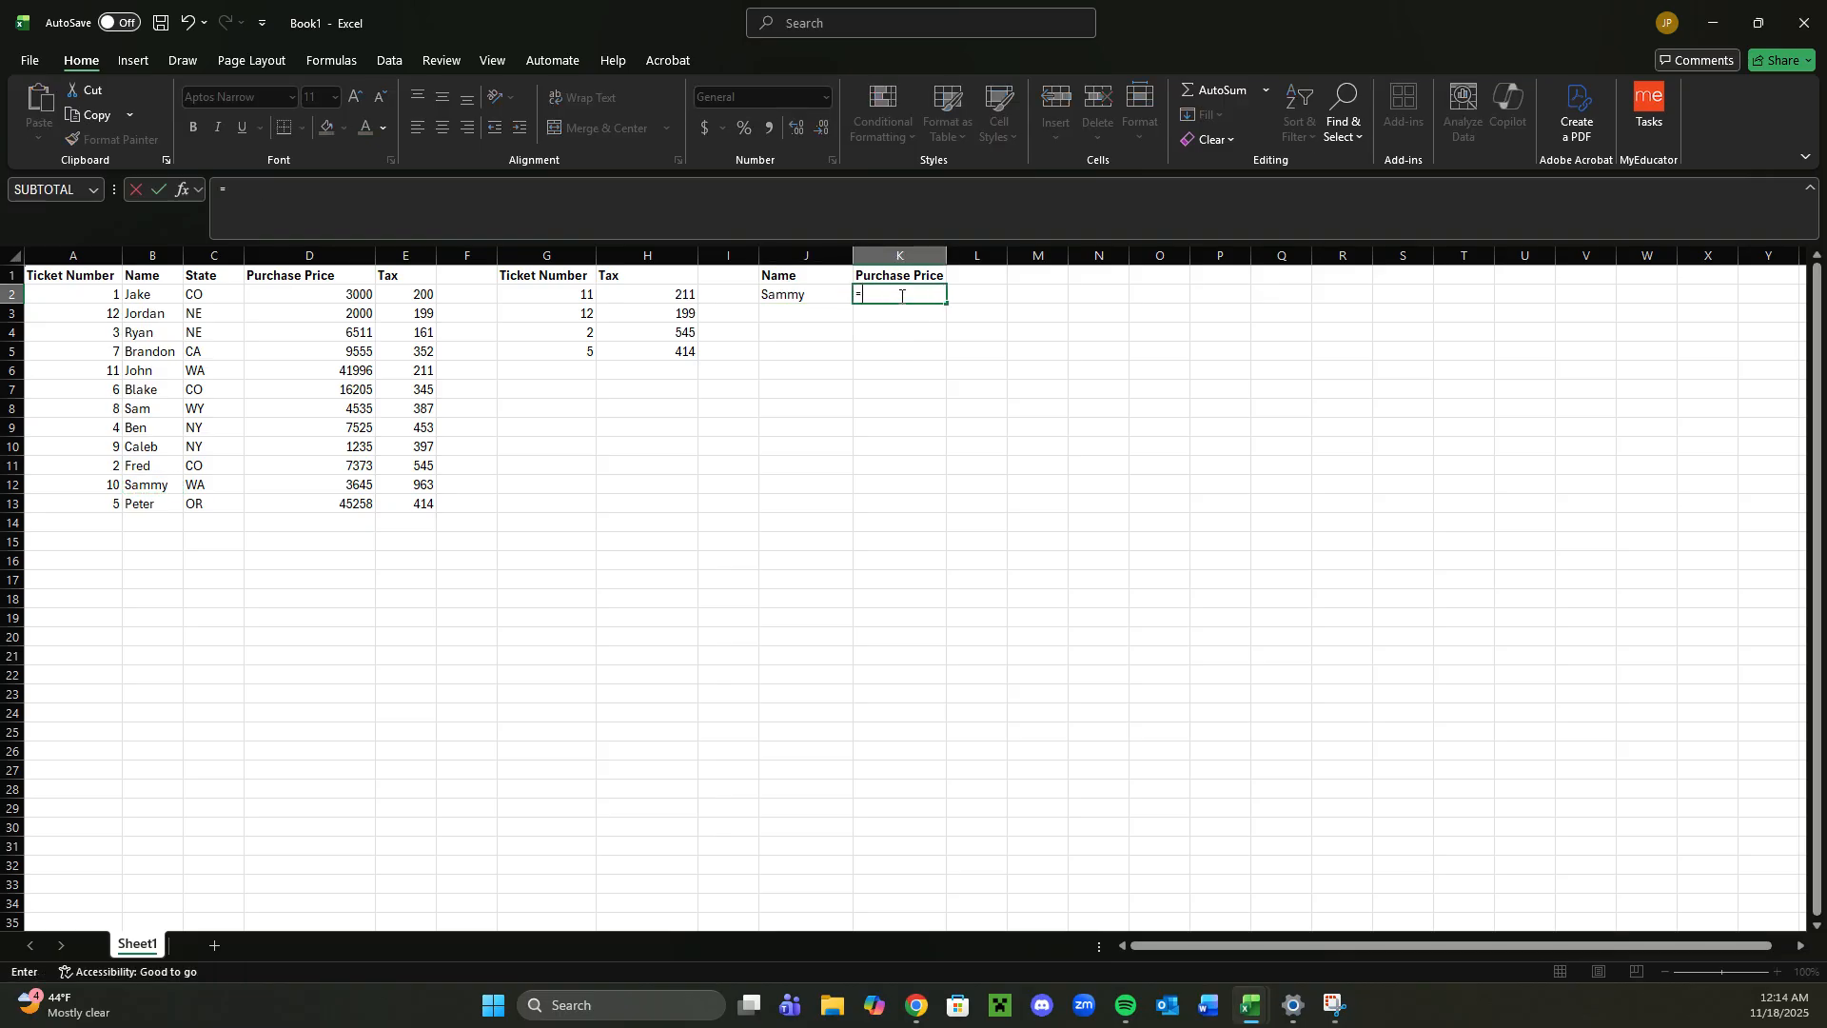
text(Vlooku)
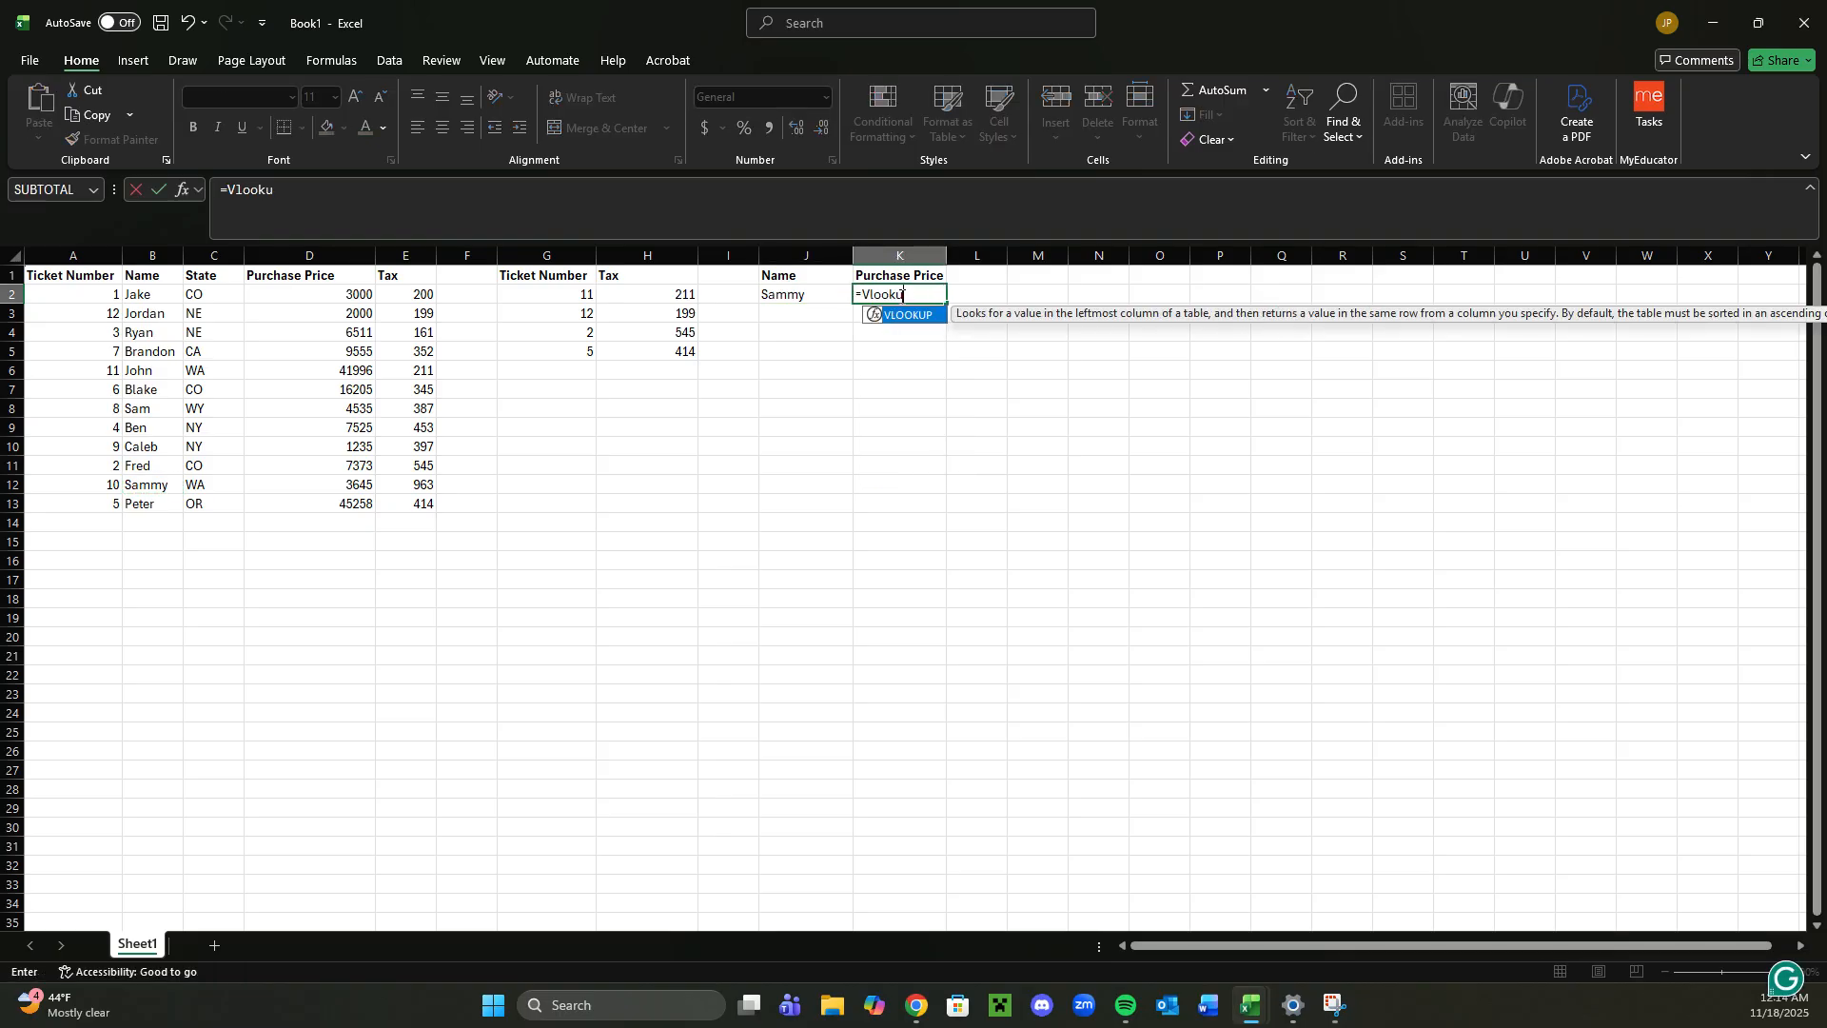
text(p()
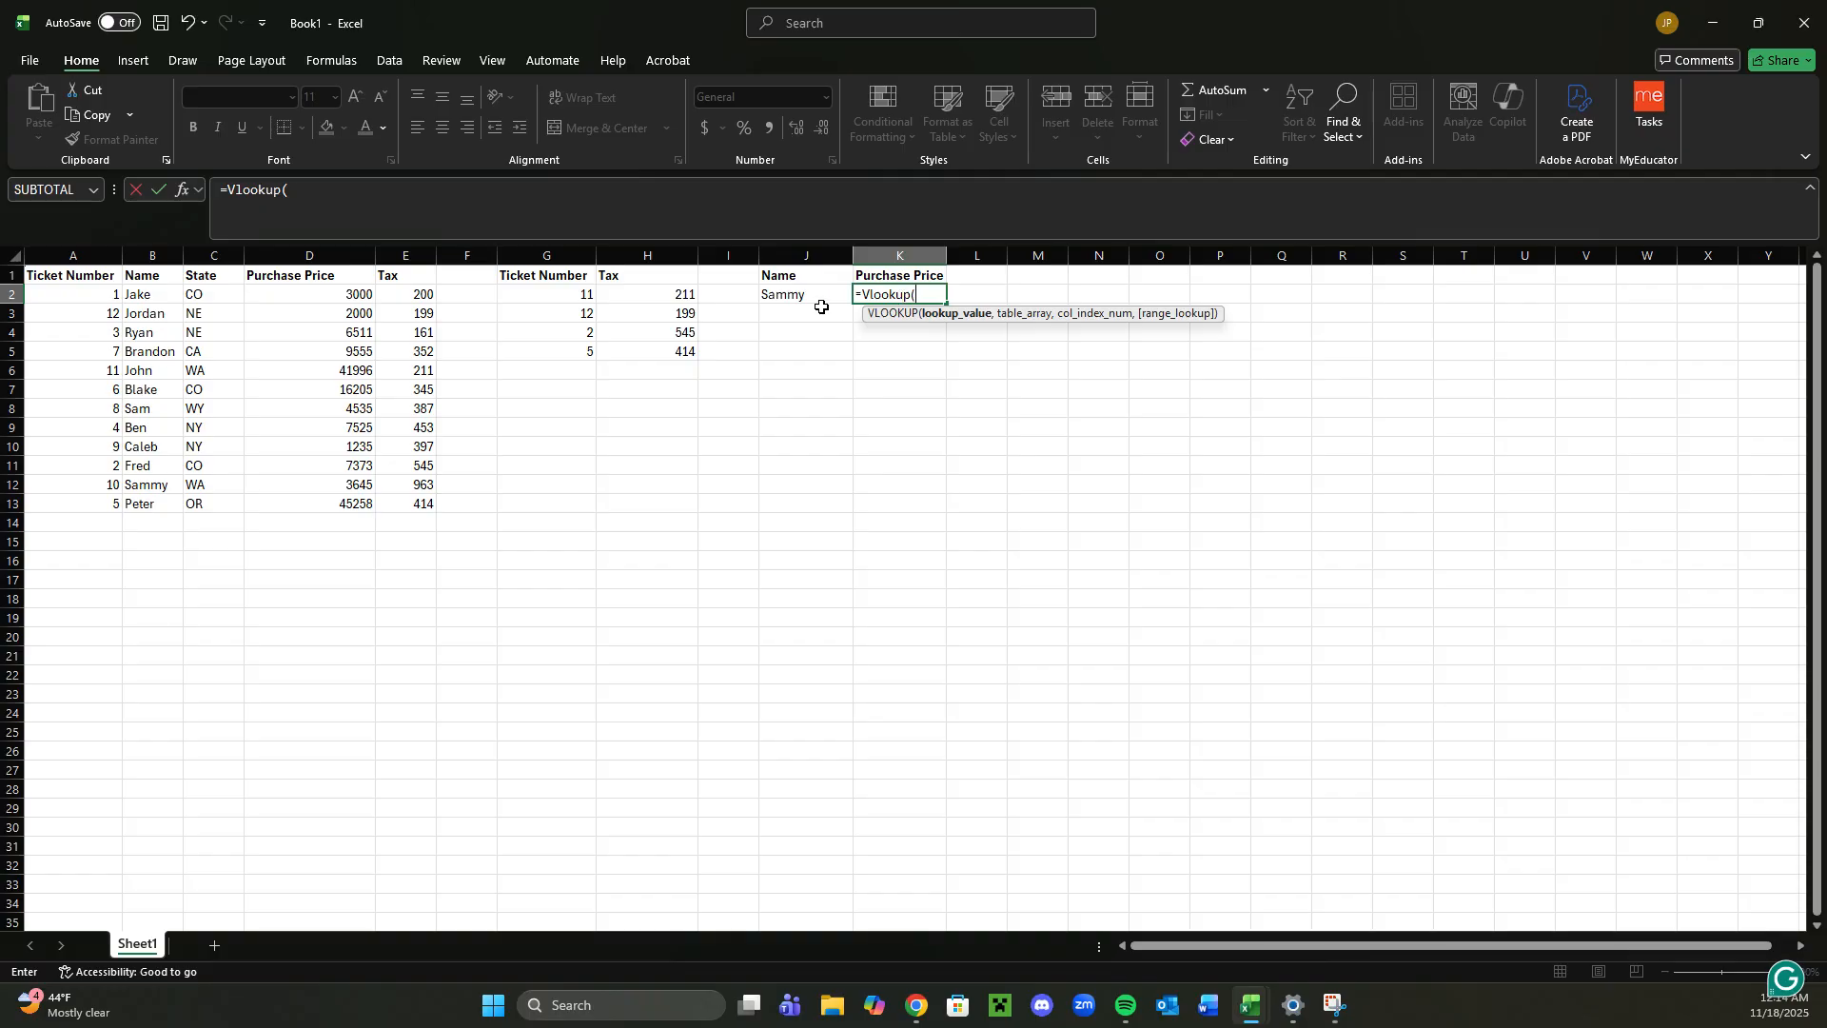
click(816, 296)
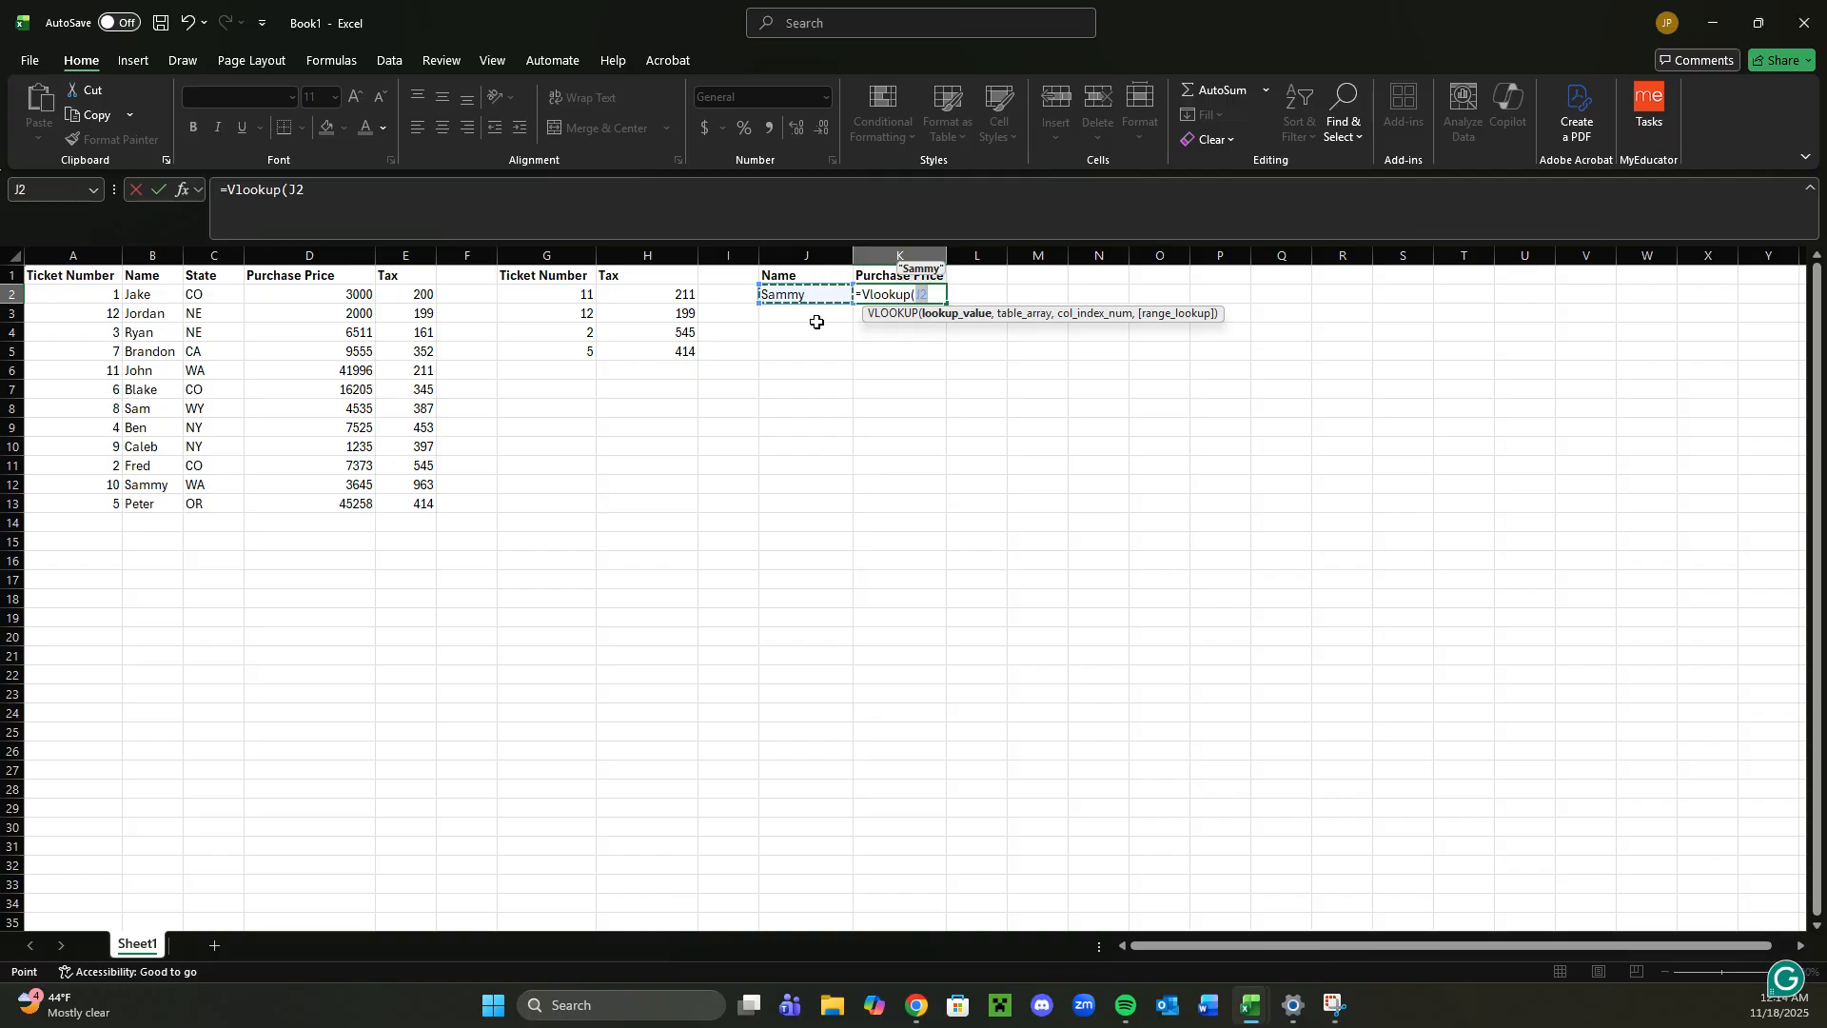
text(,)
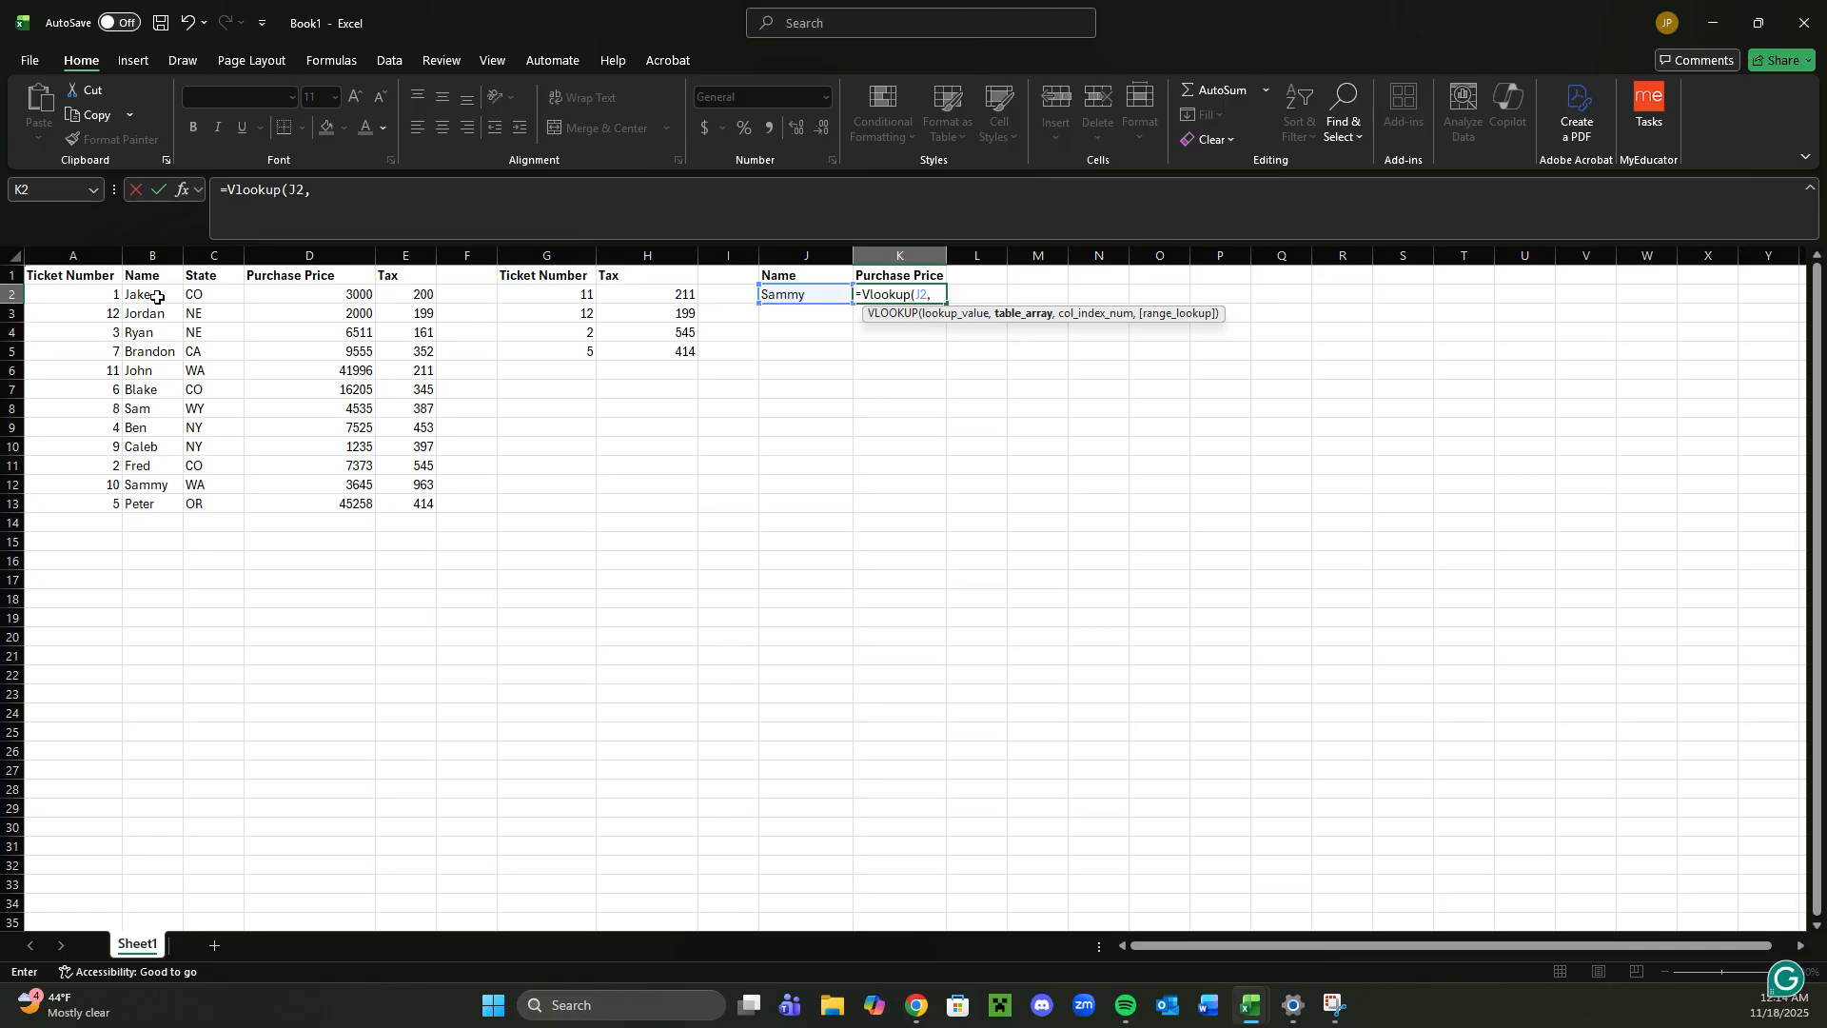
click(97, 302)
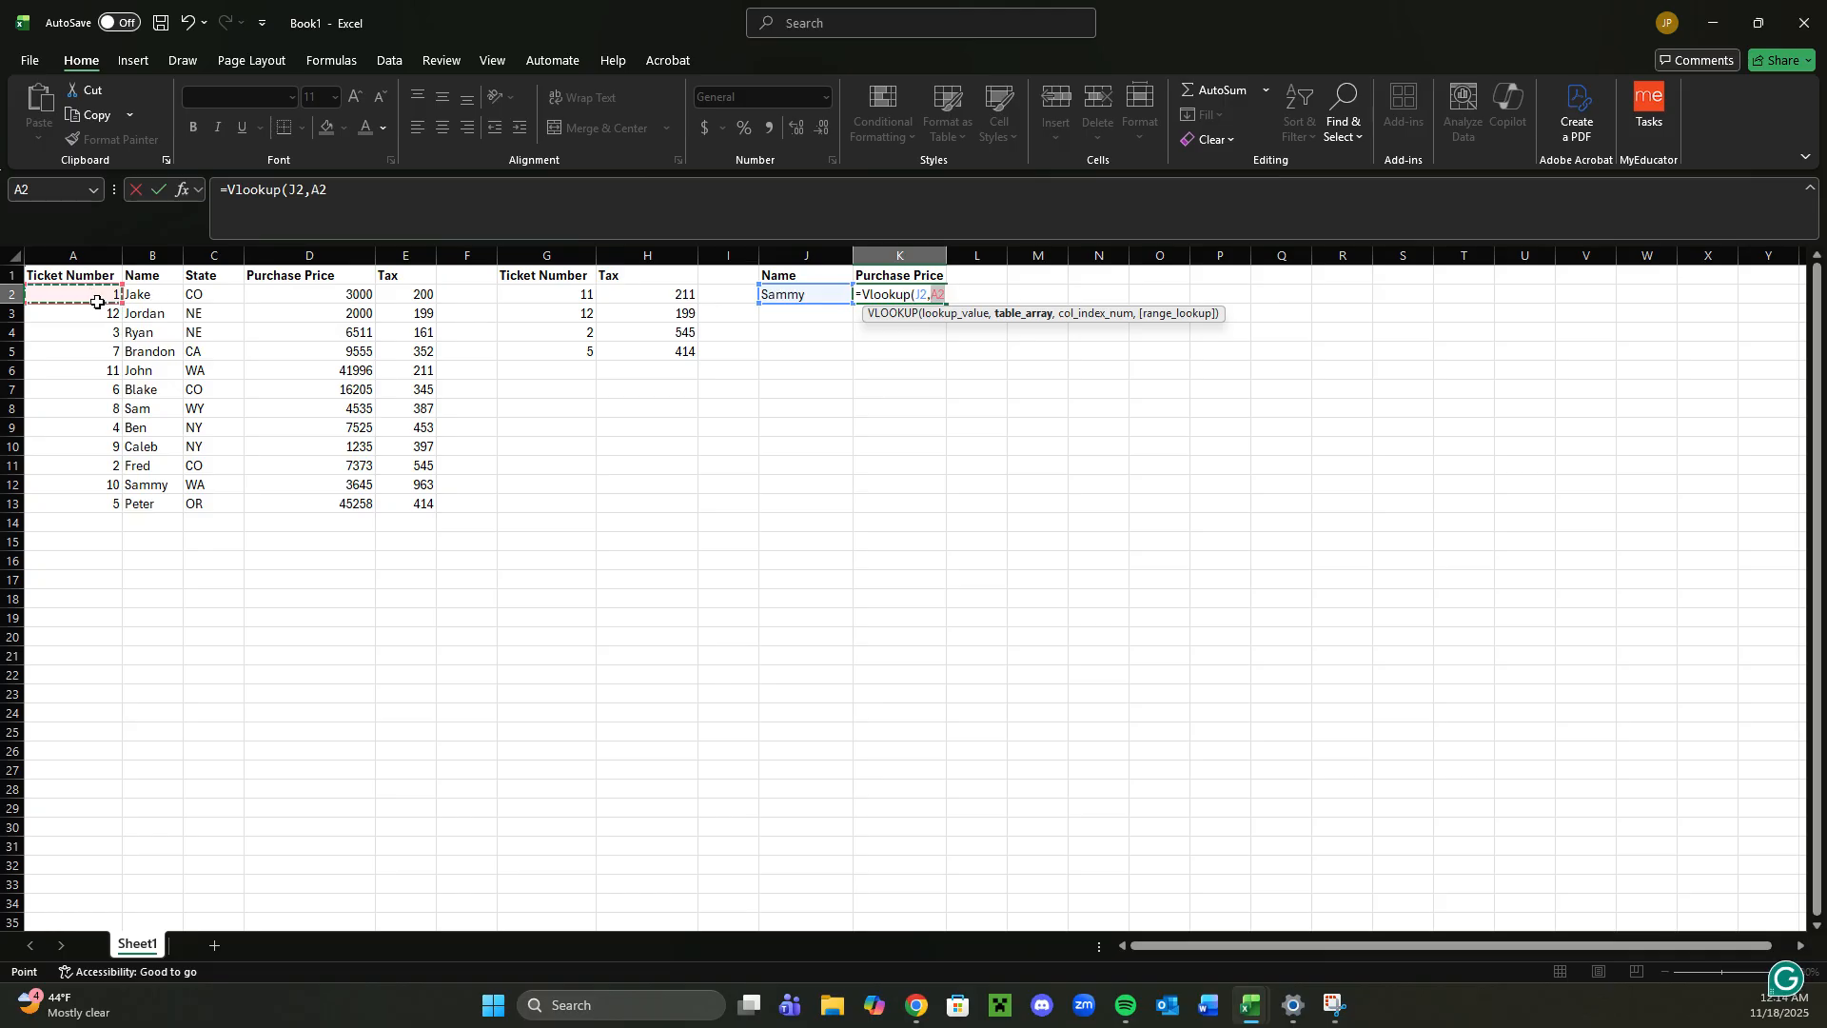
drag(97, 302, 423, 511)
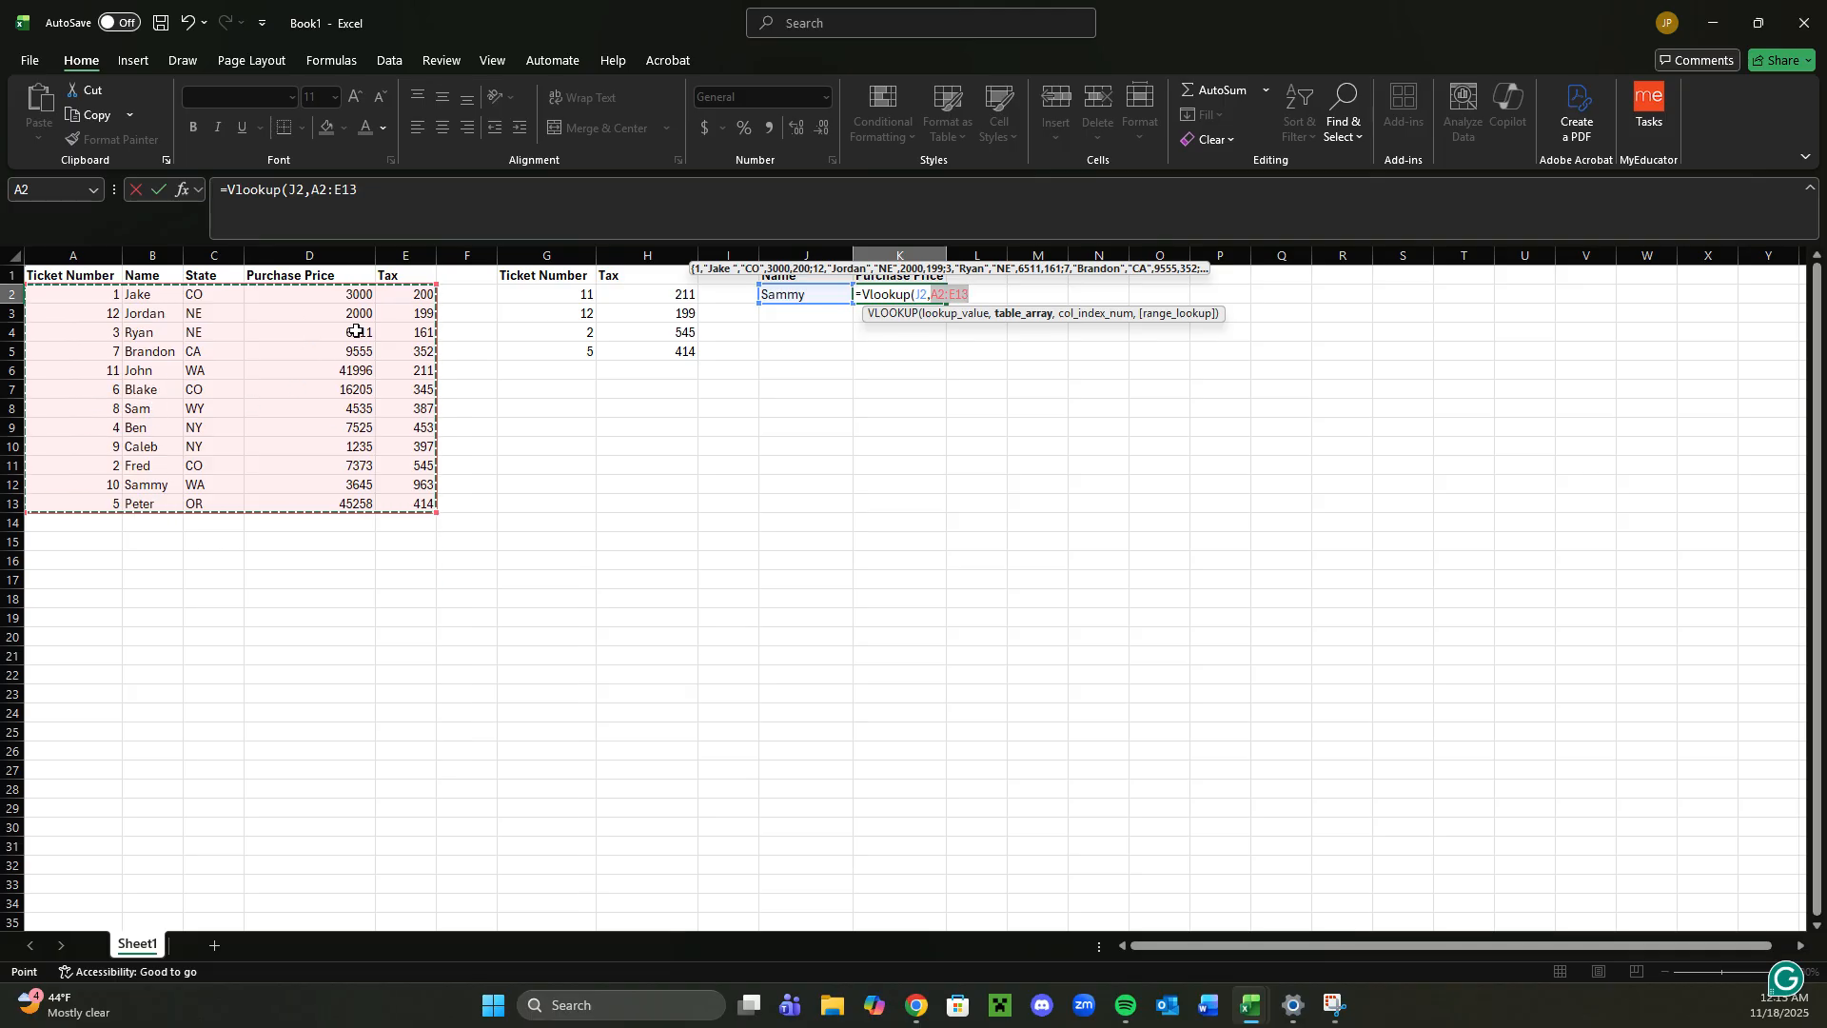
click(331, 536)
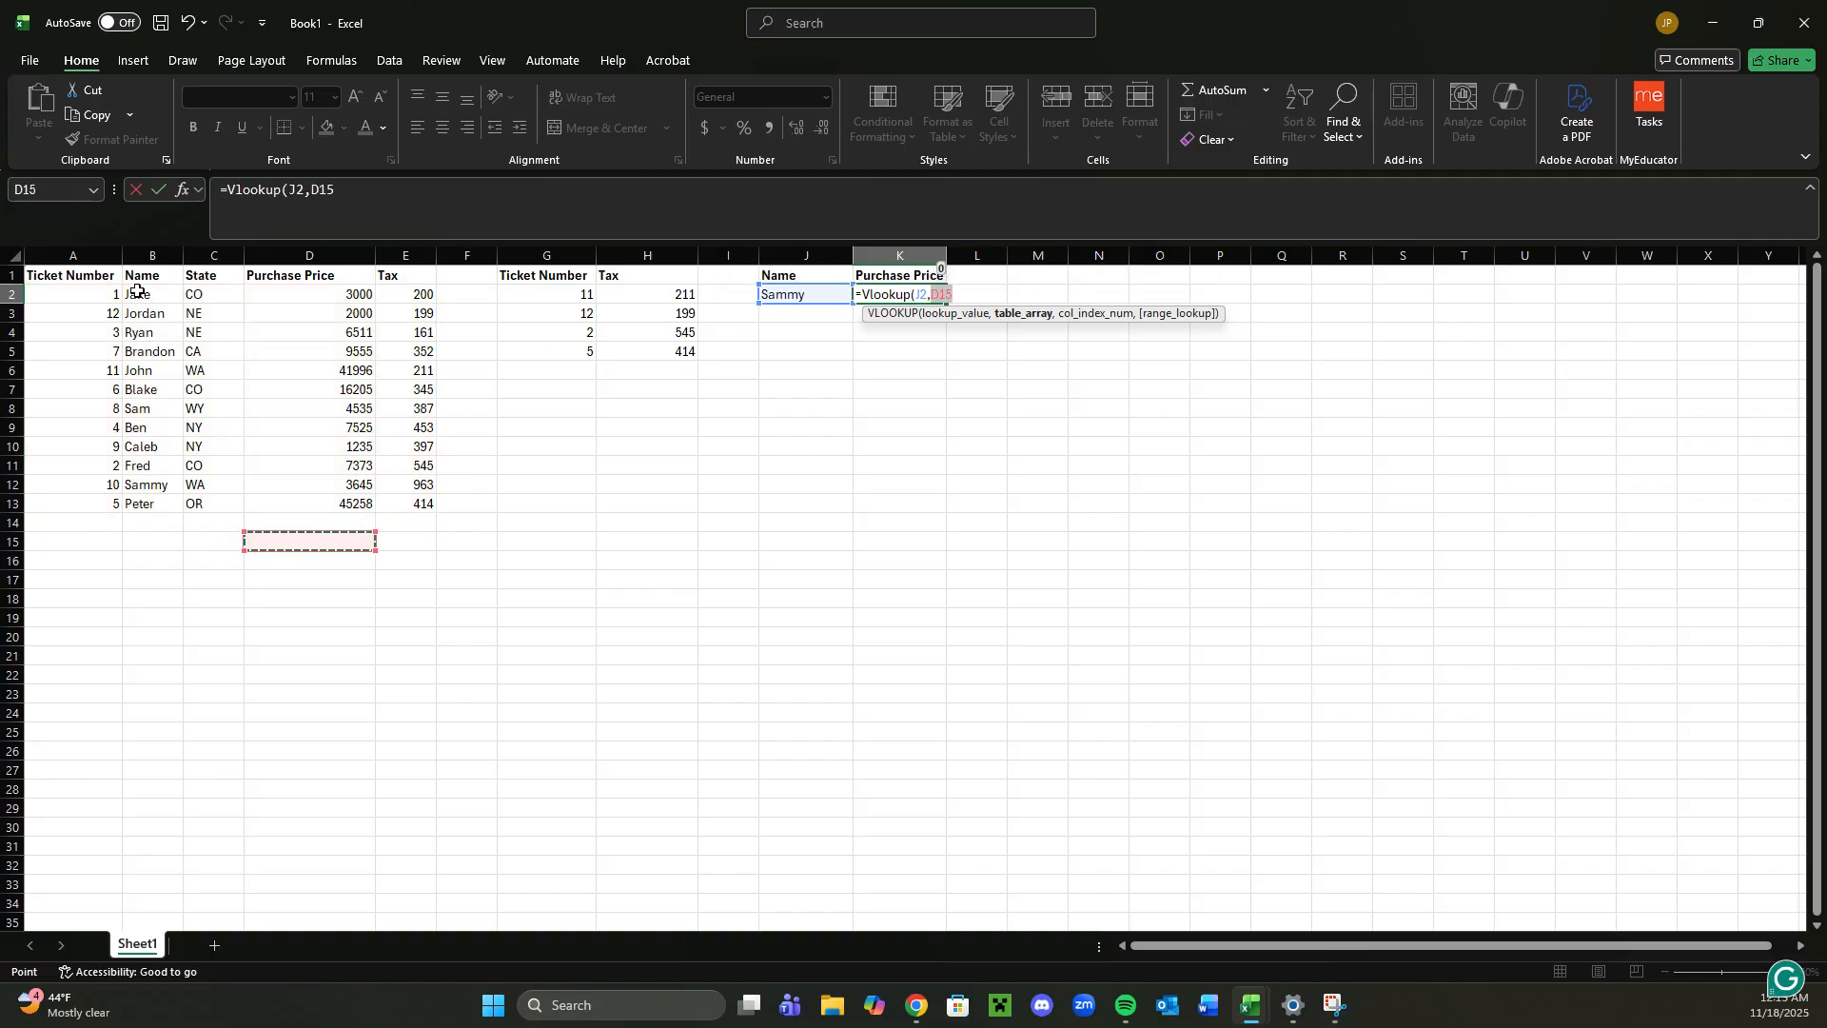
drag(137, 291, 294, 383)
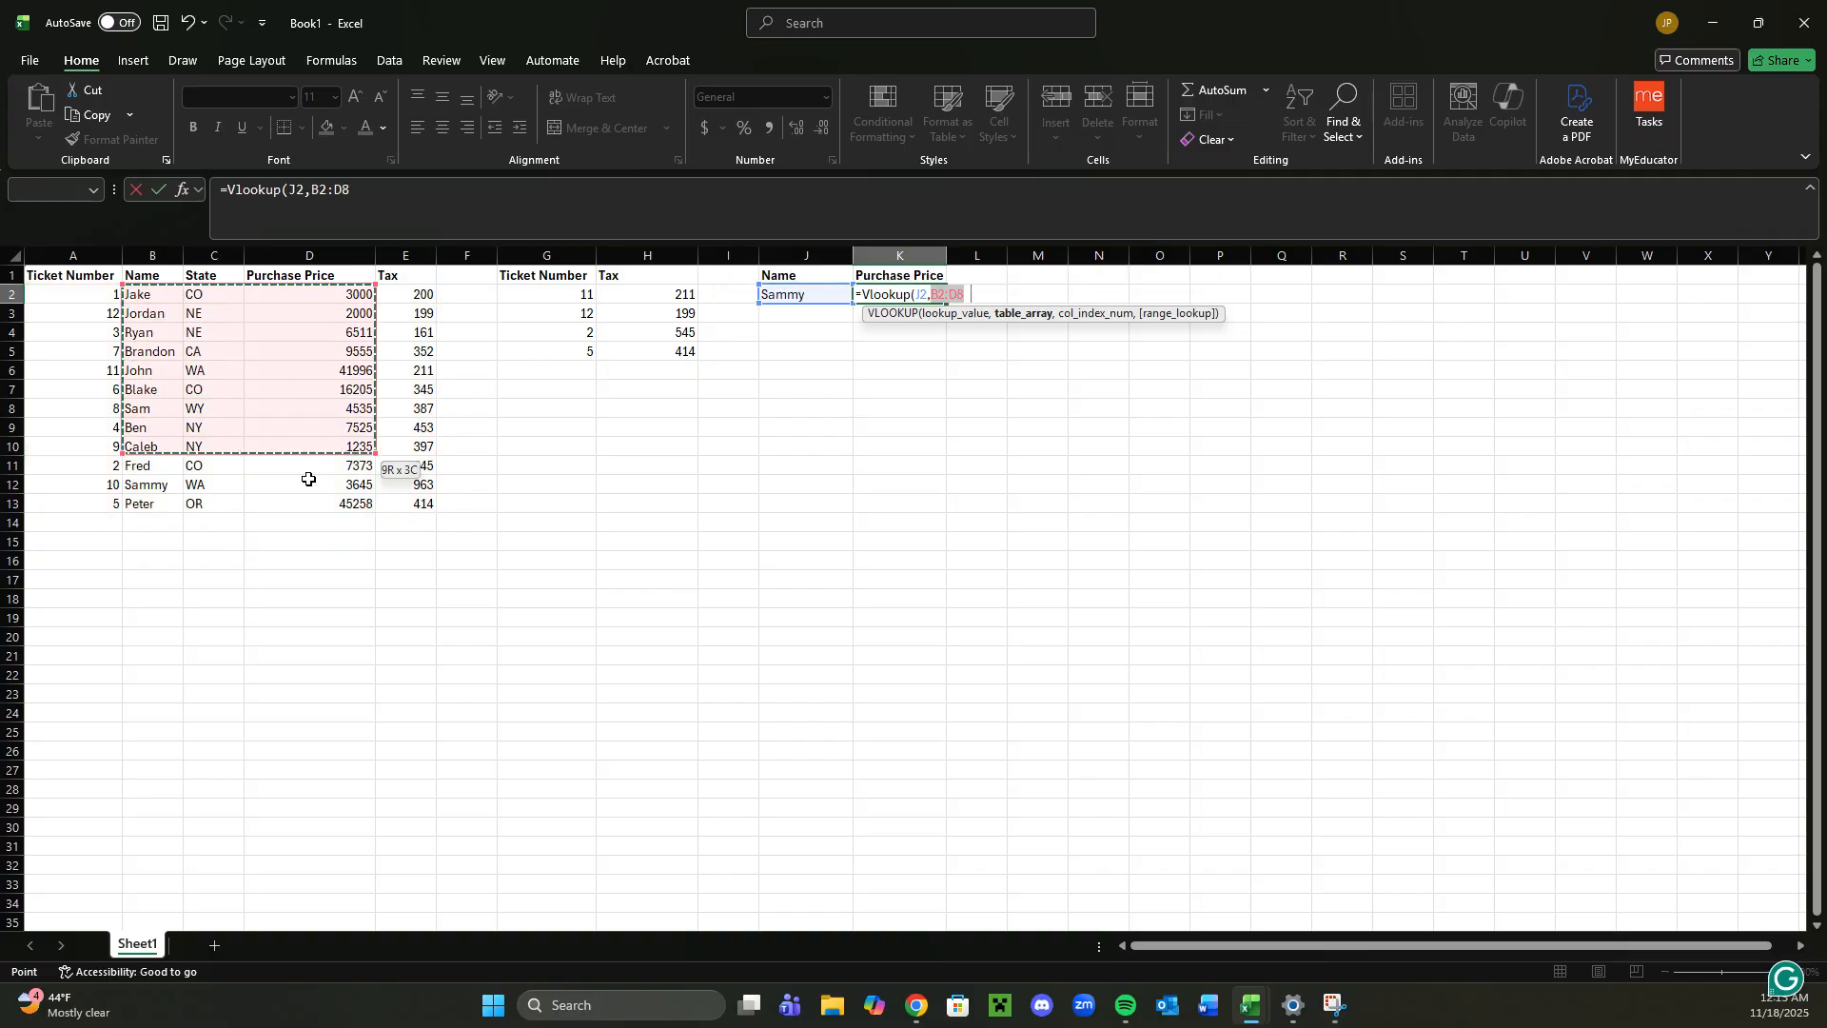
drag(311, 512, 305, 510)
click(306, 562)
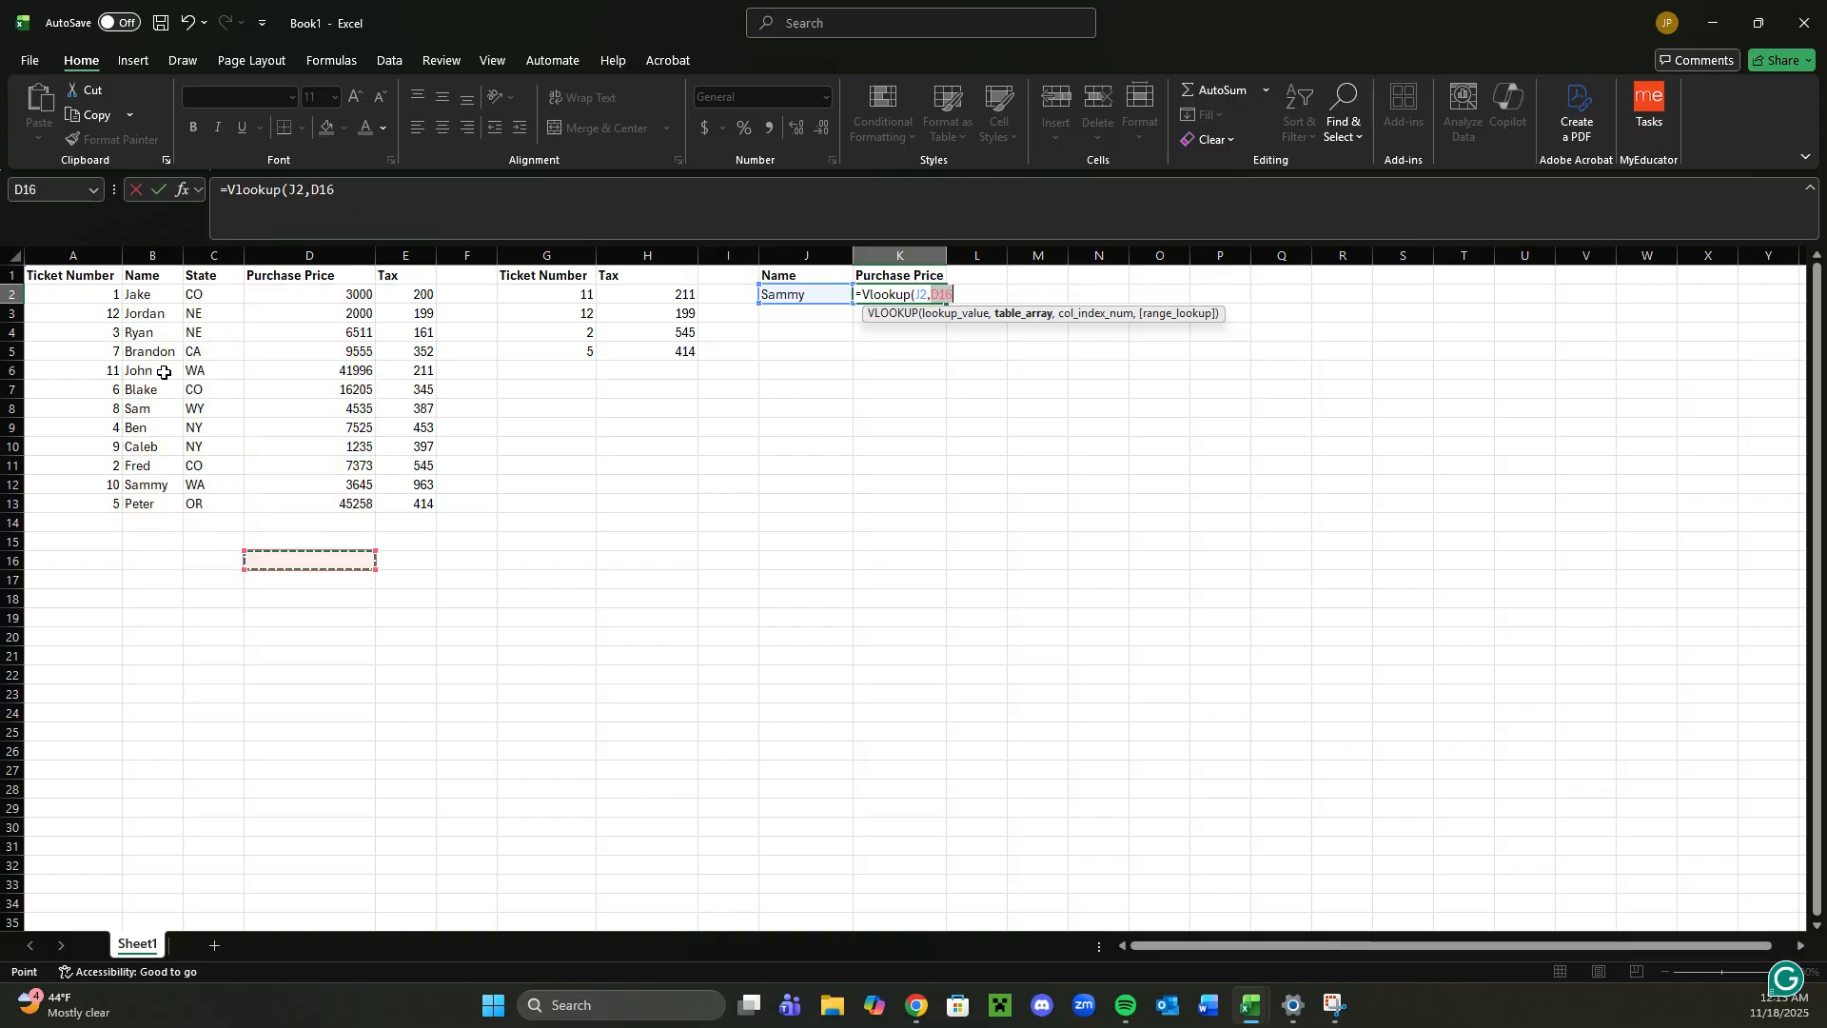
drag(132, 293, 268, 355)
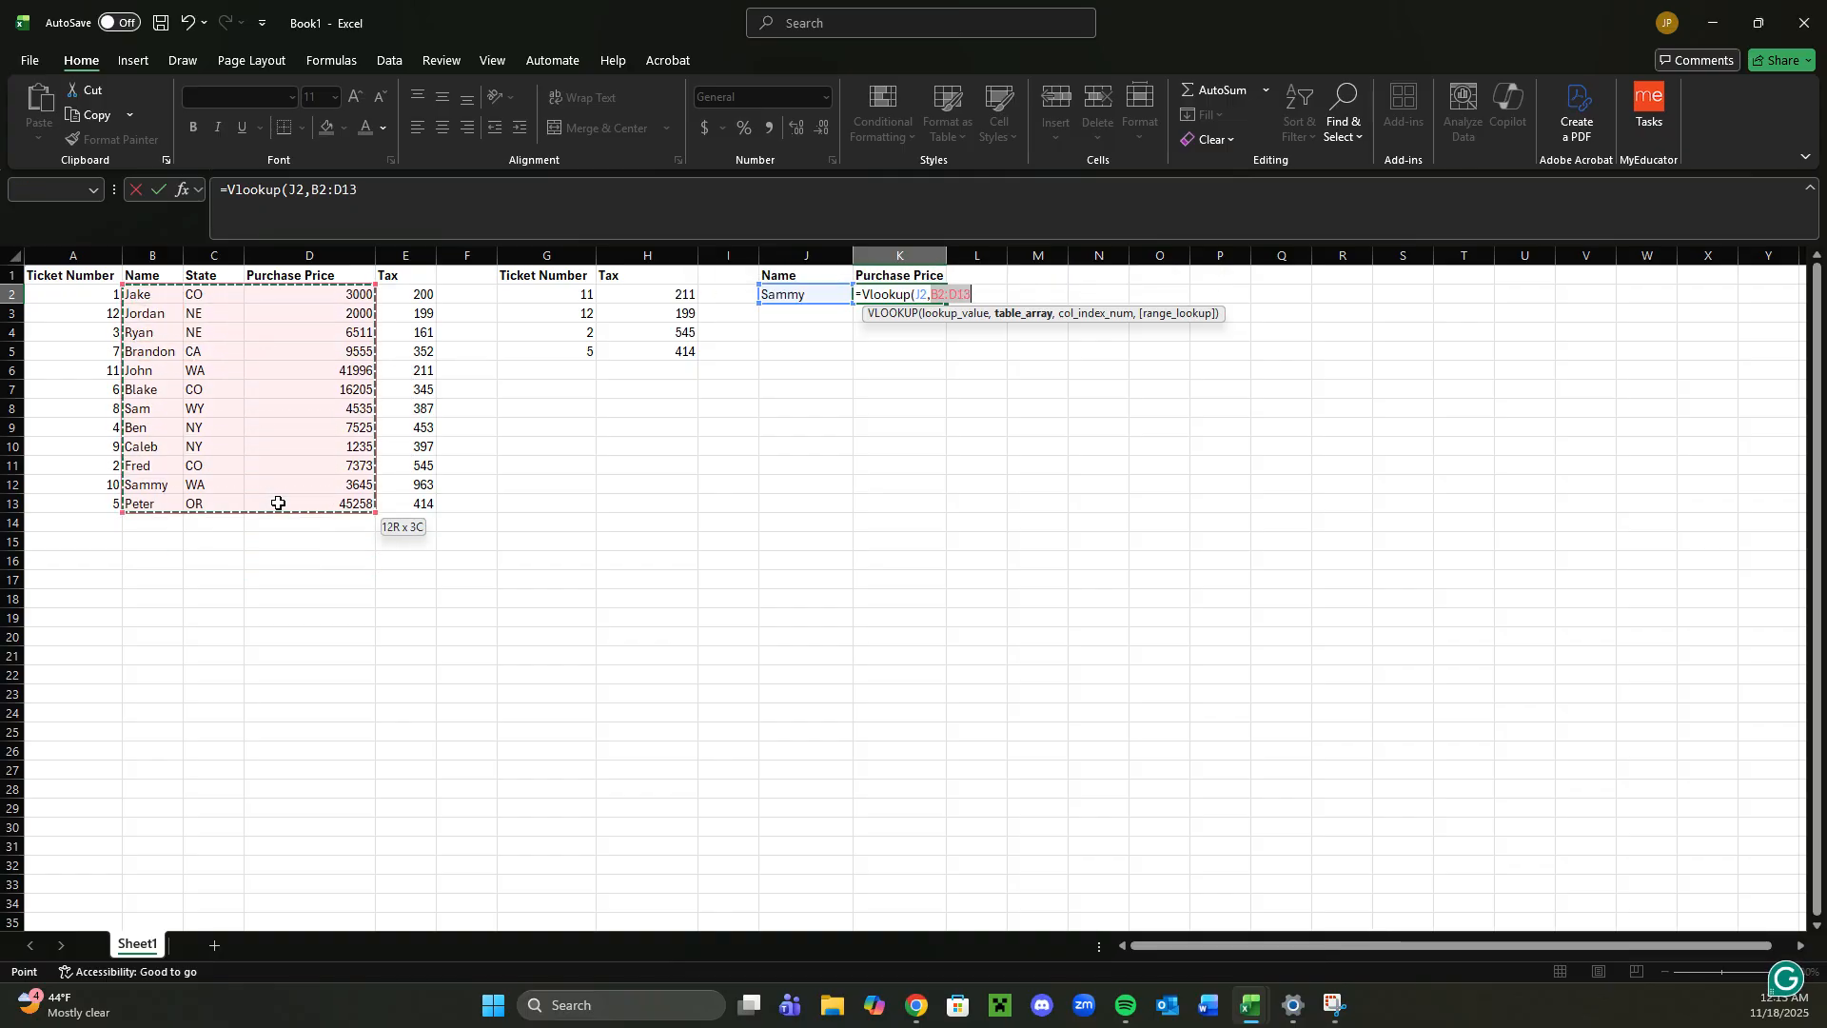
drag(277, 503, 278, 499)
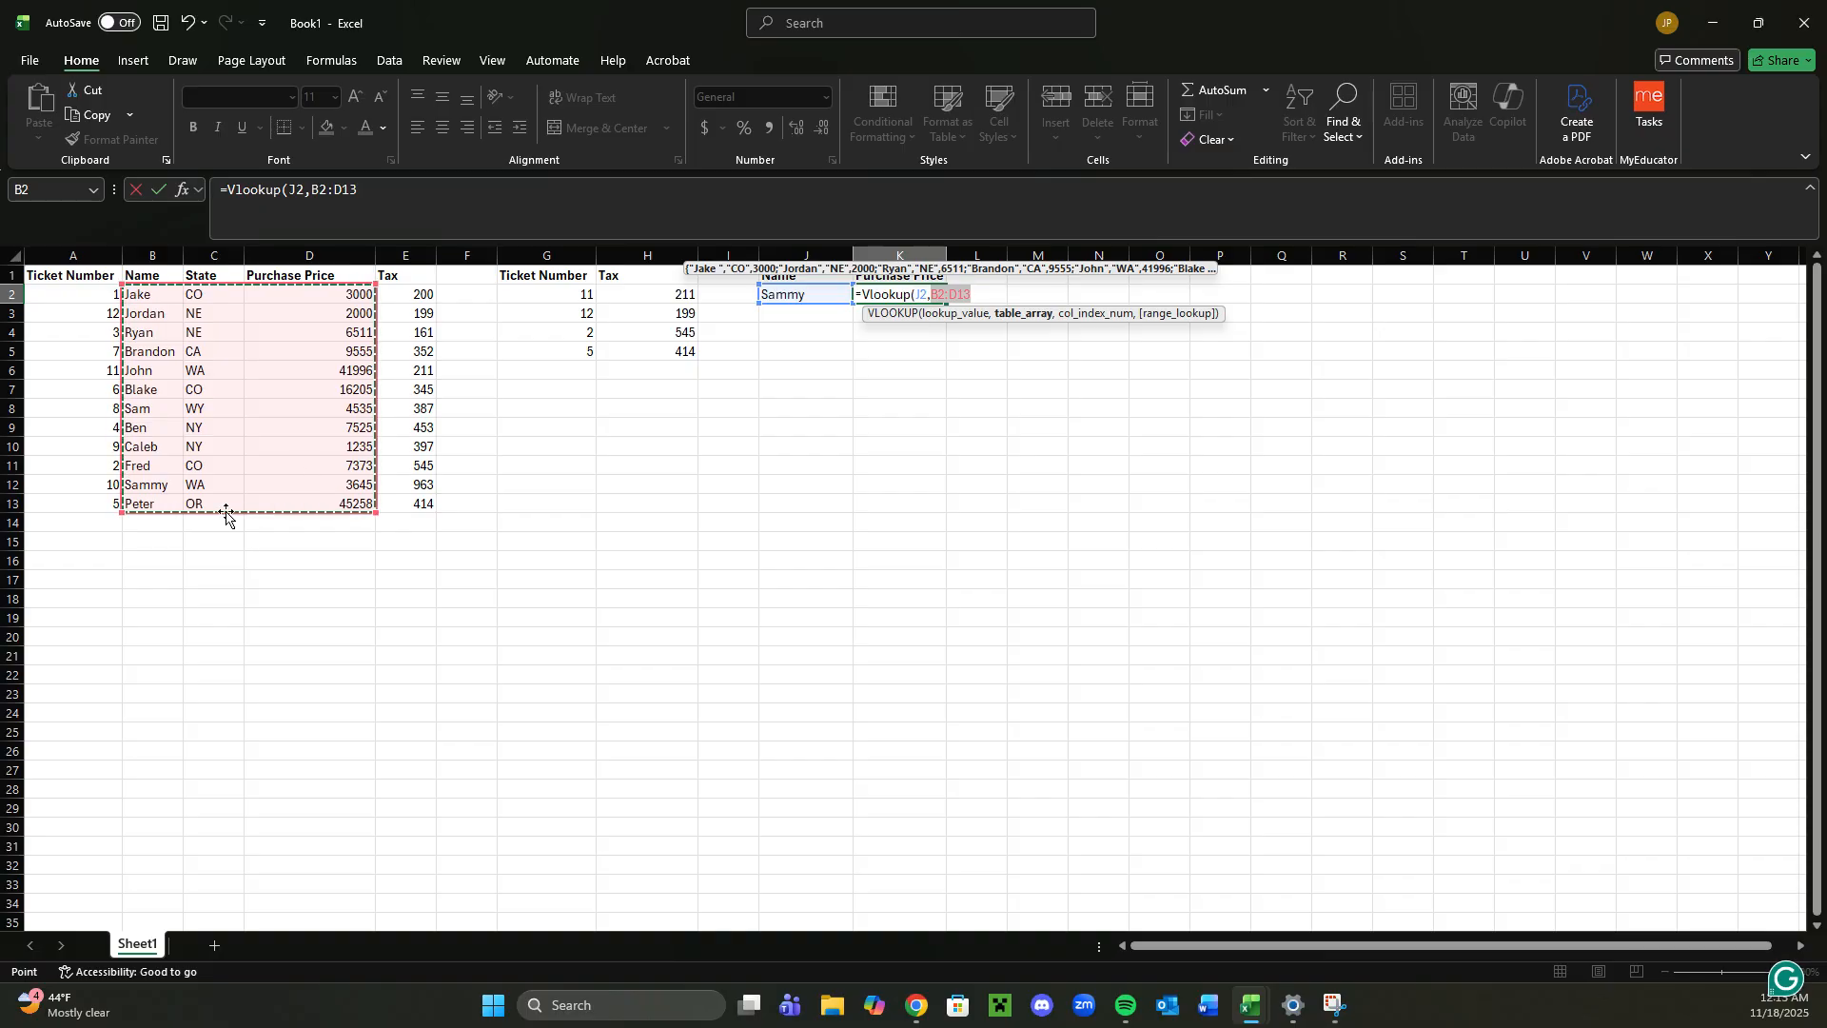
drag(74, 297, 343, 525)
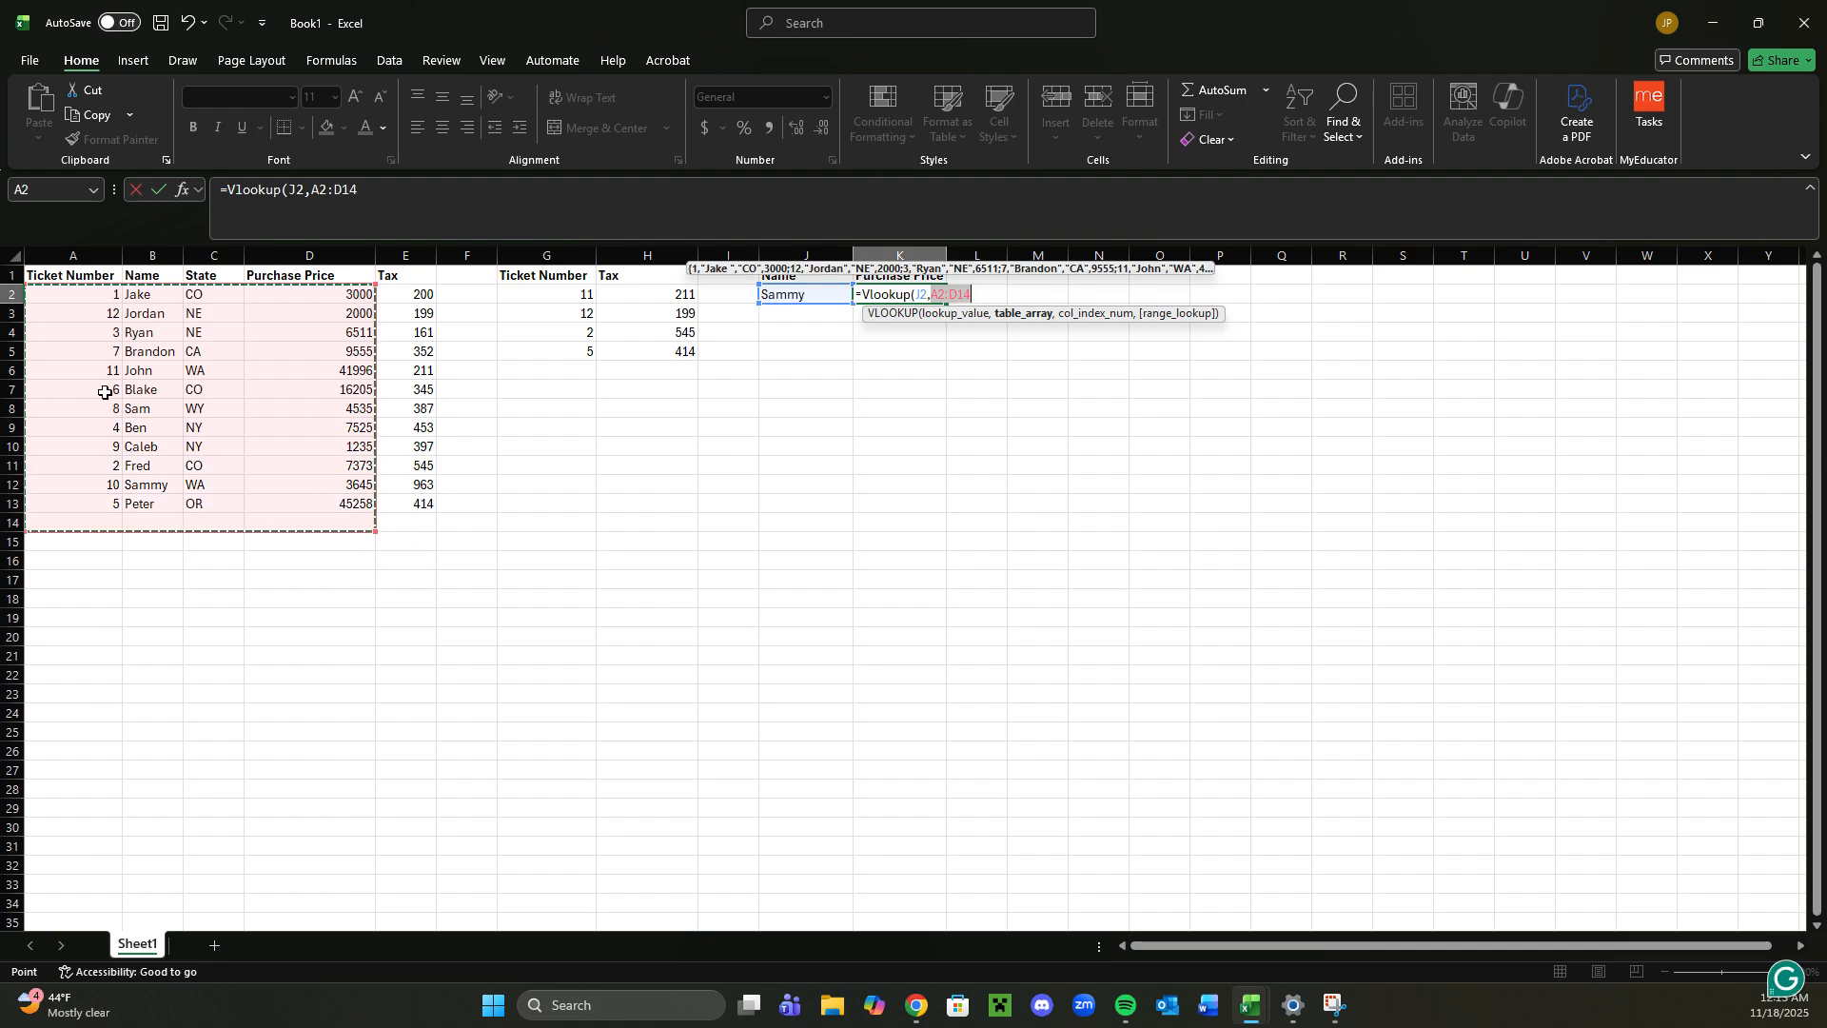
click(285, 578)
Complete the K2 formula with table range B2:D13, column index 3 and FALSE for an exact match
drag(150, 295, 164, 335)
drag(293, 498, 298, 505)
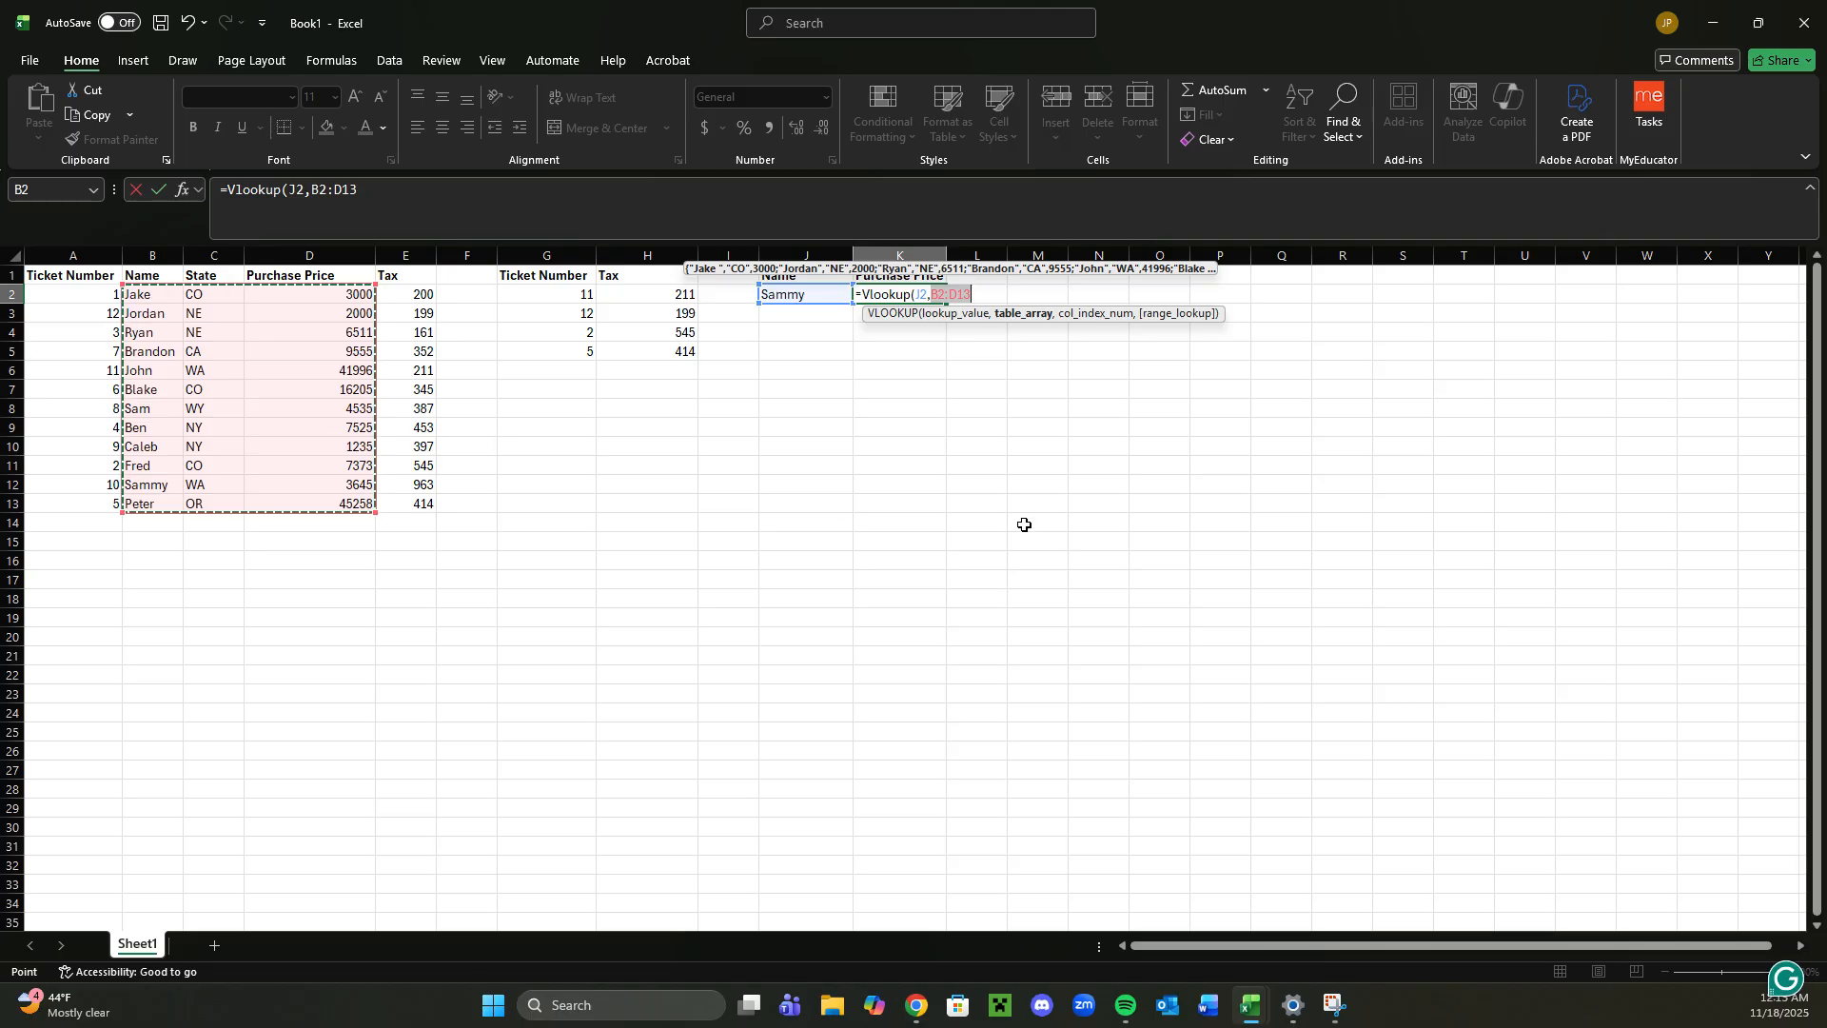
text(,)
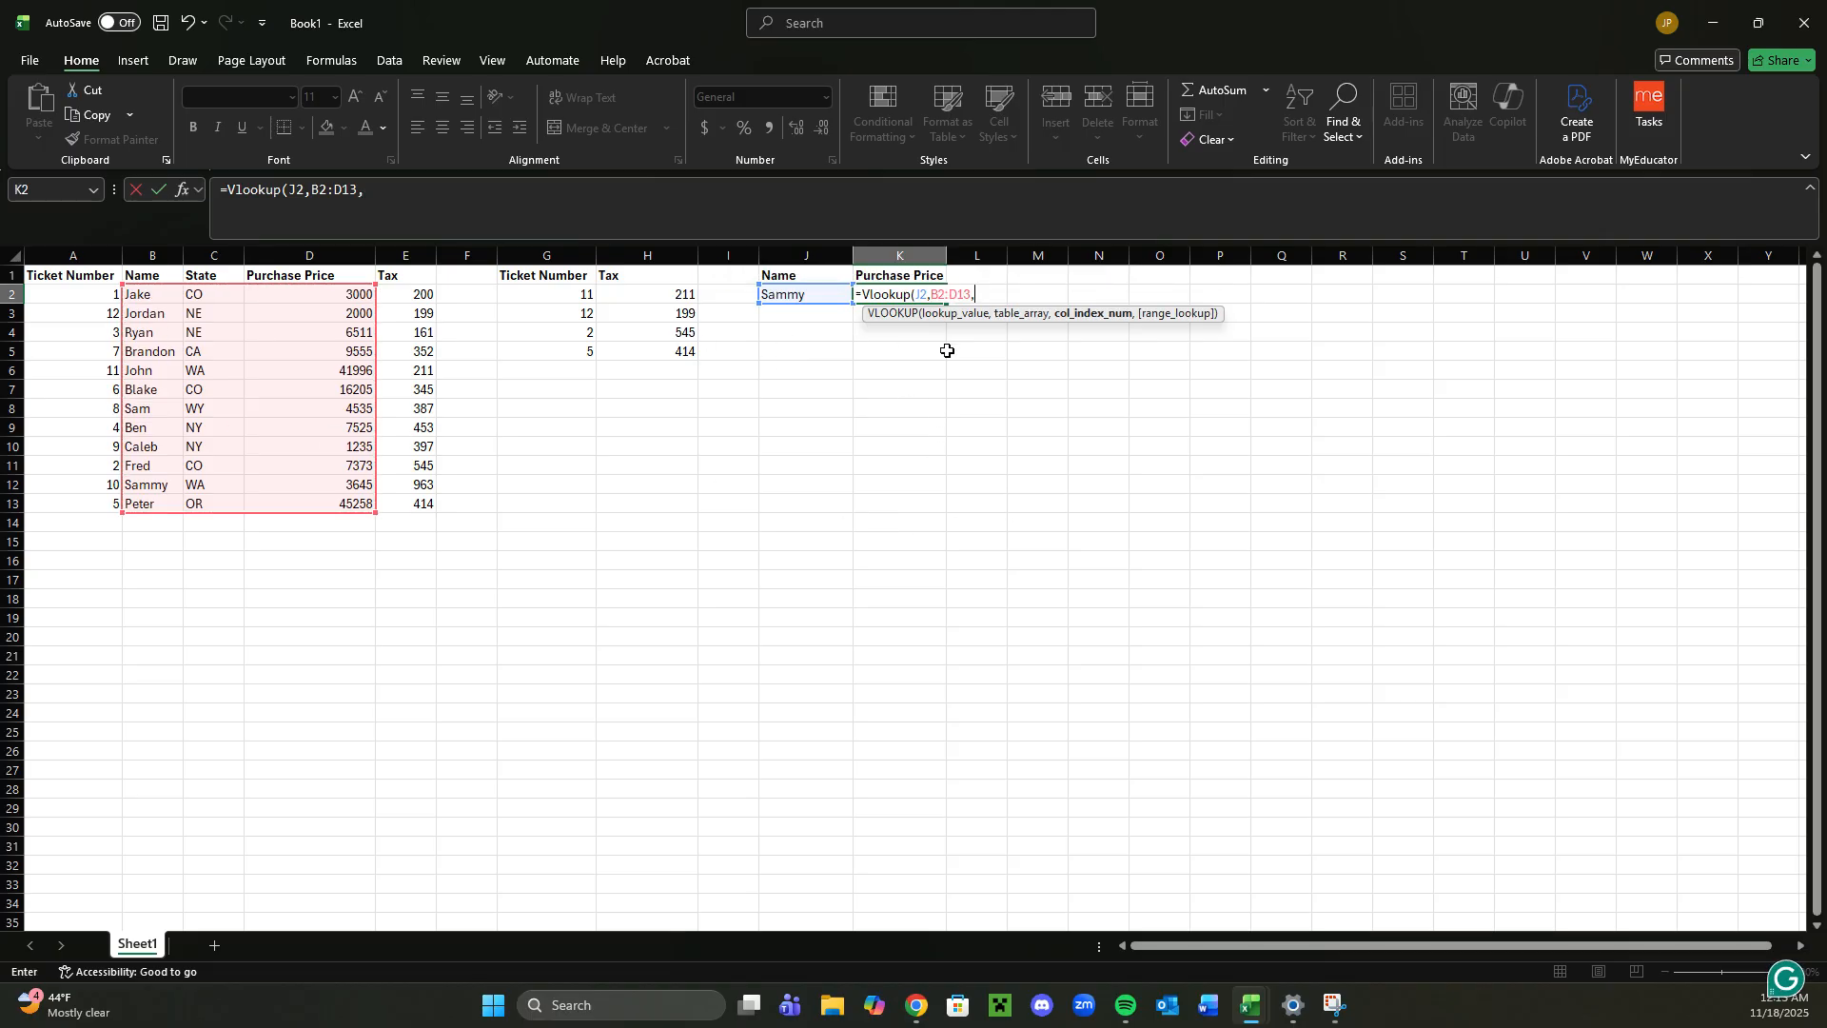
text(3,FALSE)
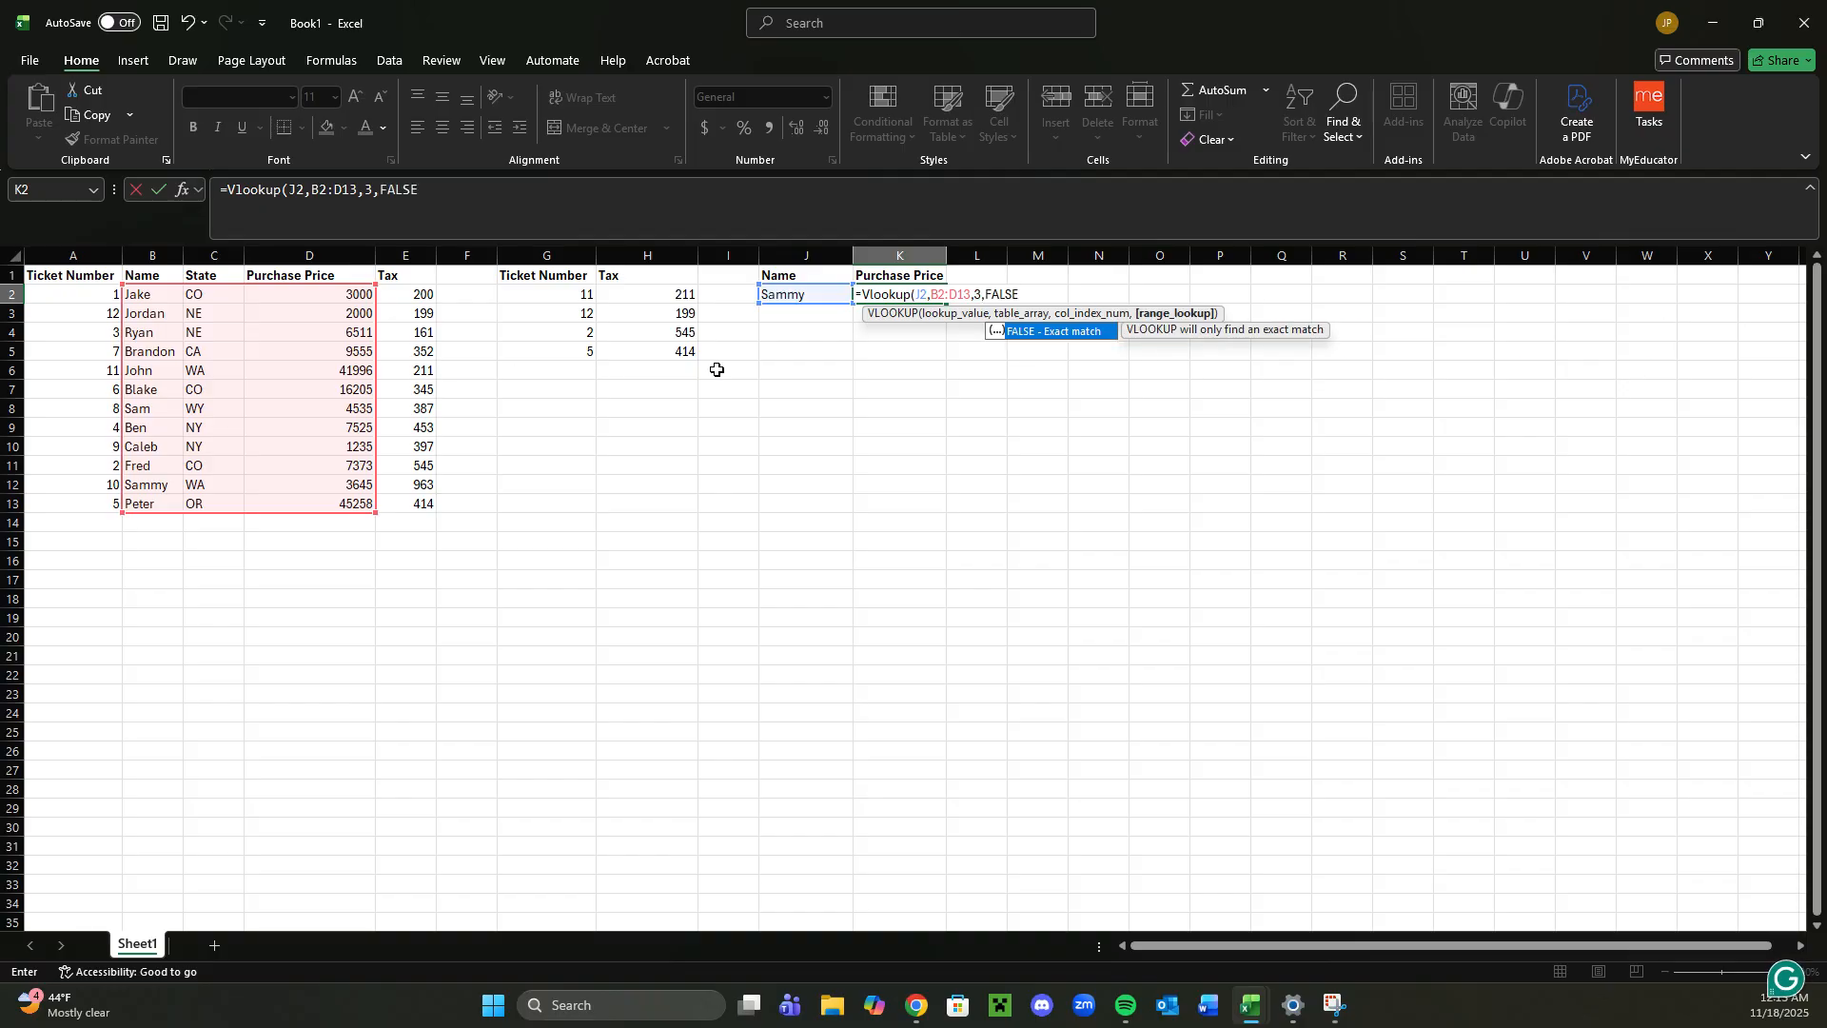
key(Return)
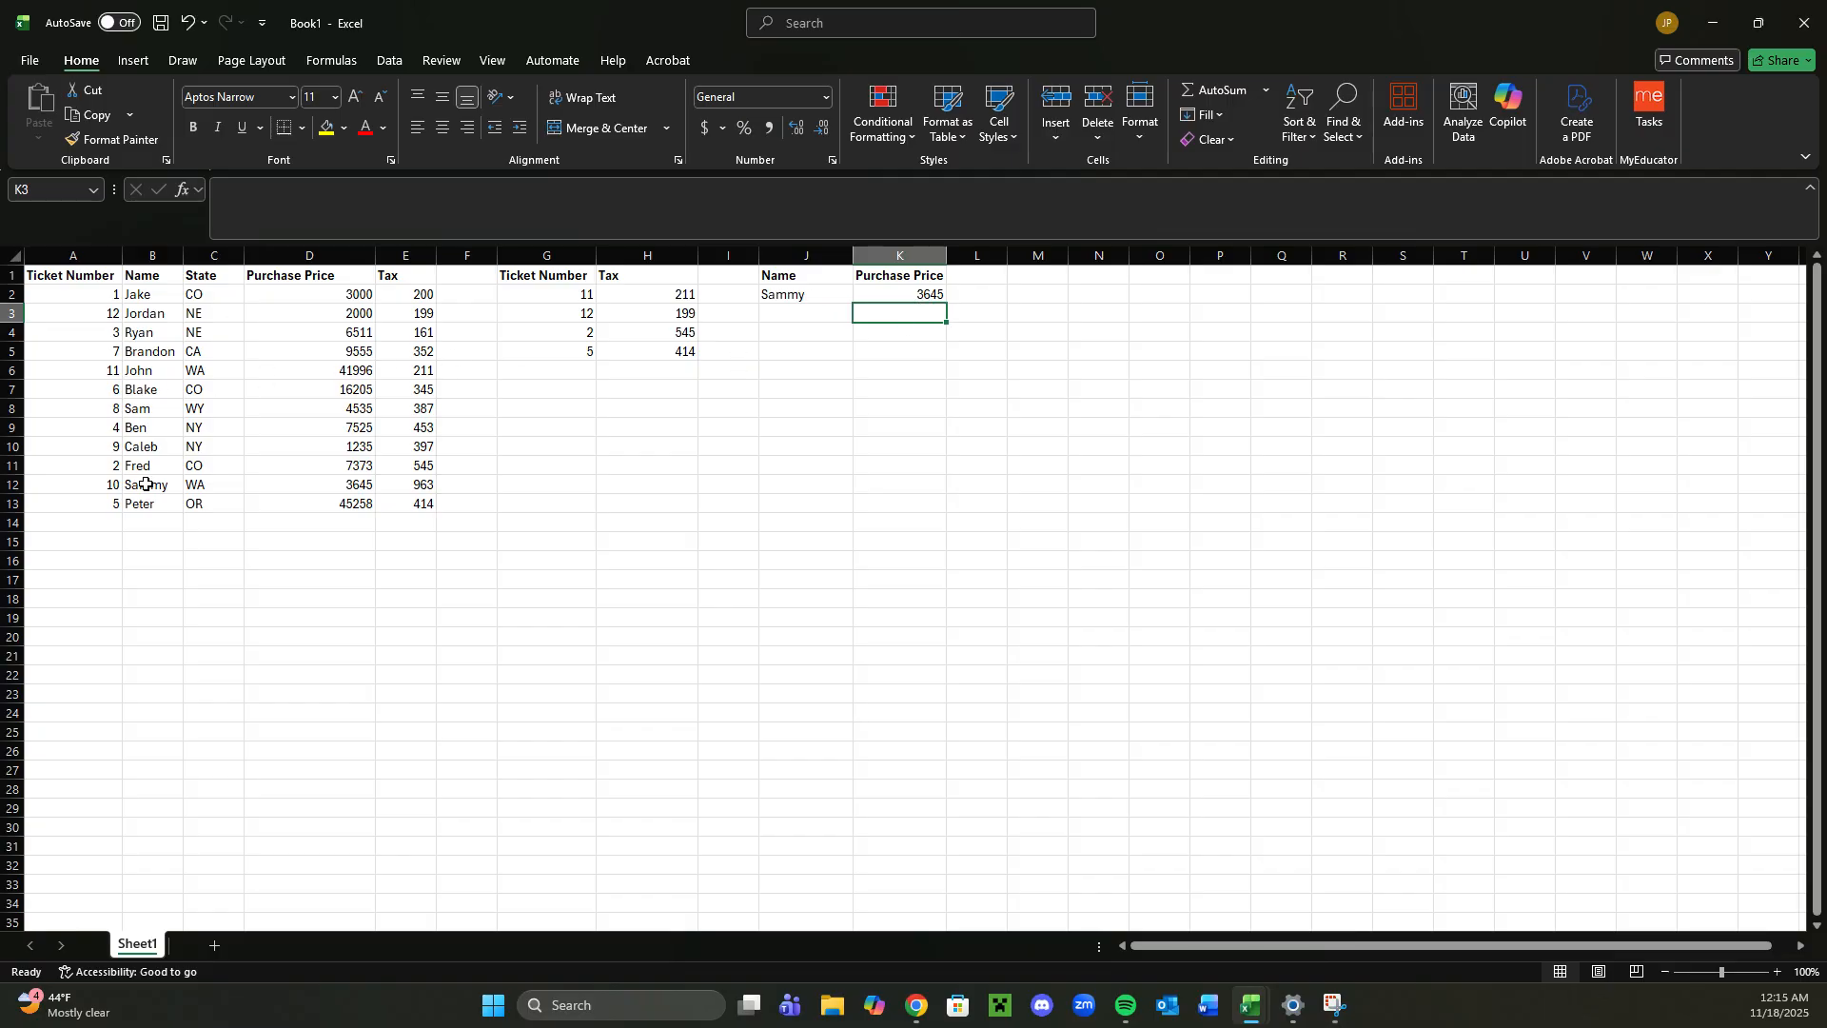
drag(145, 485, 348, 501)
Copy the names from B5 and B10 into J3 and J4 as further lookup values
click(789, 313)
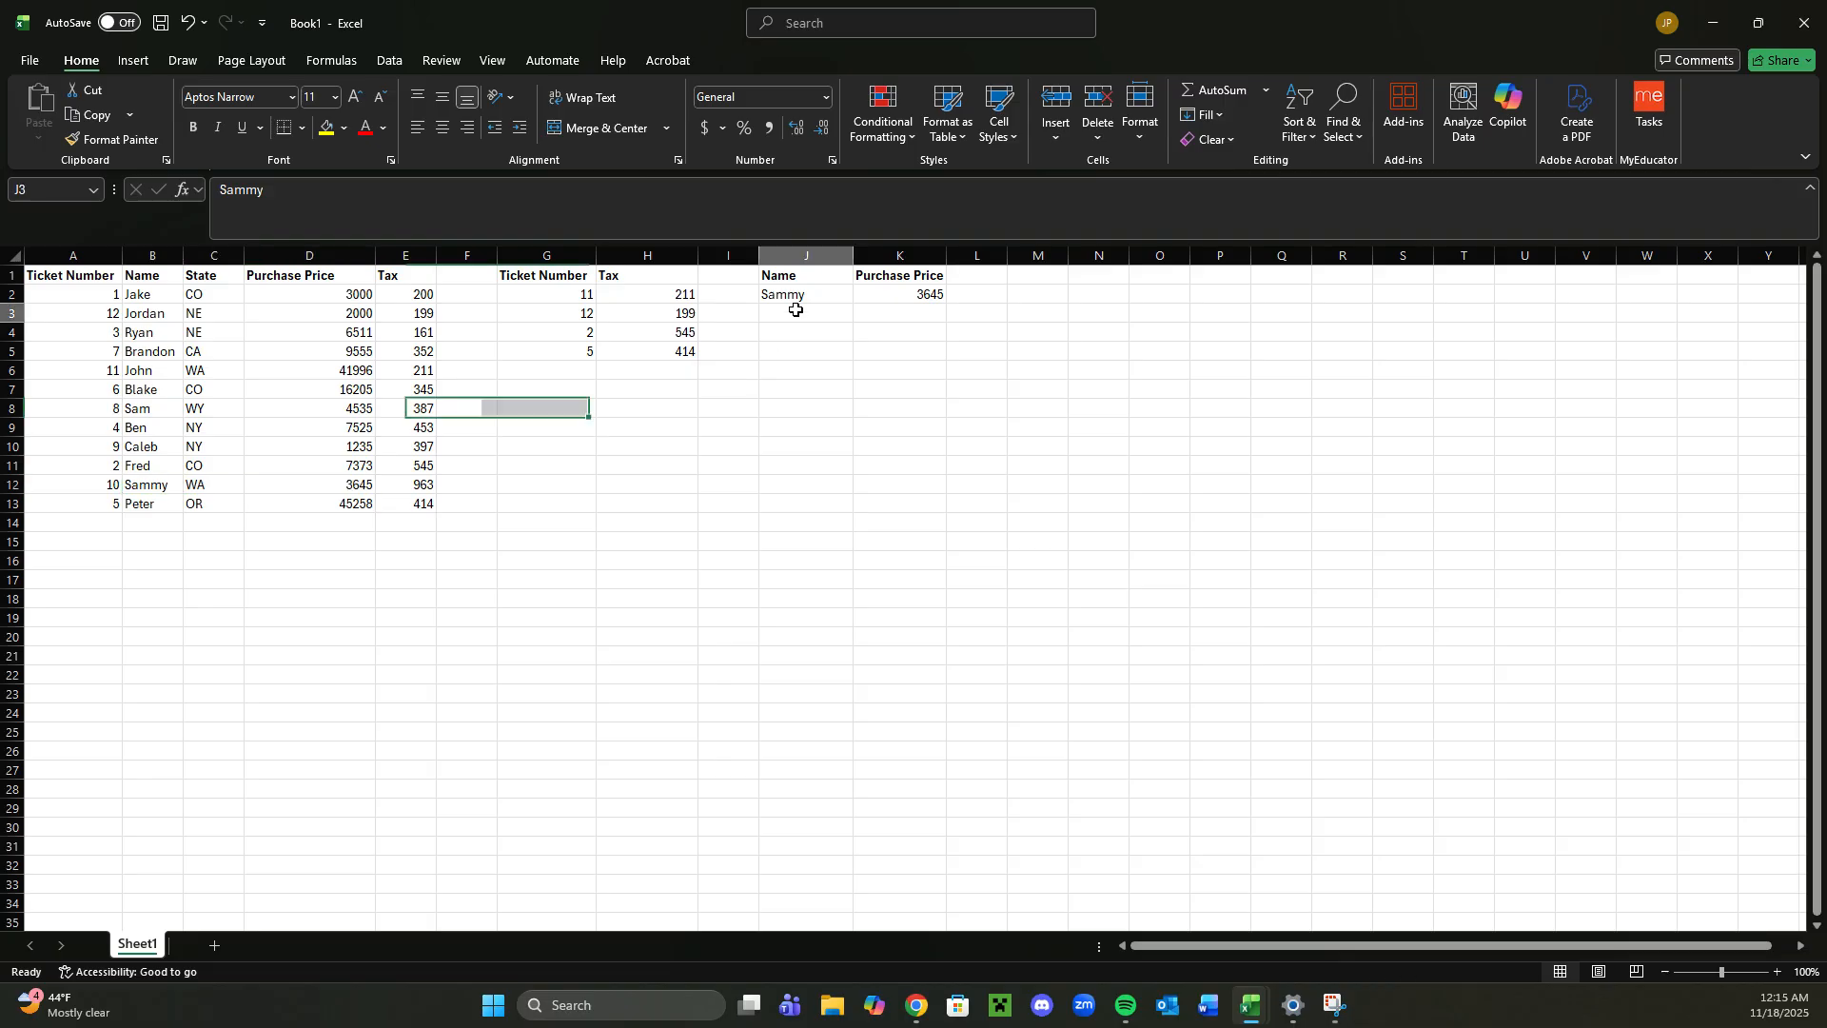
click(155, 352)
key(ctrl+c)
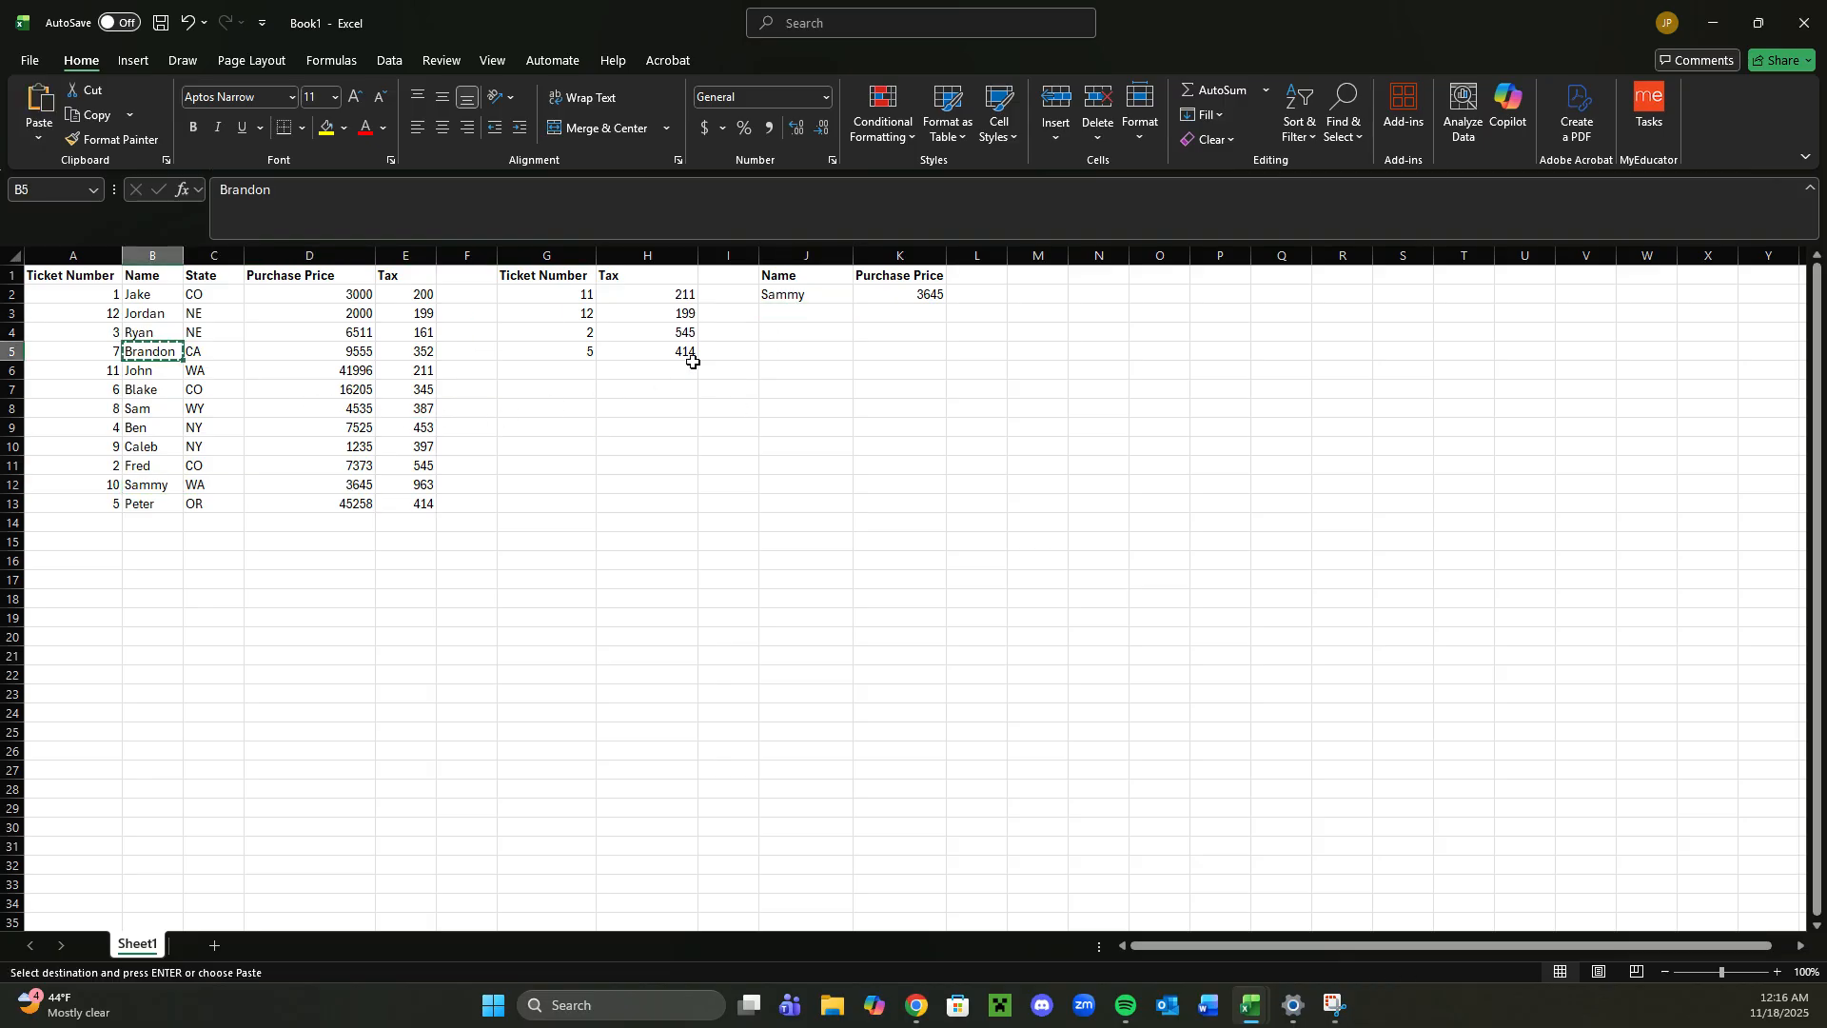
click(783, 314)
key(ctrl+v)
click(148, 446)
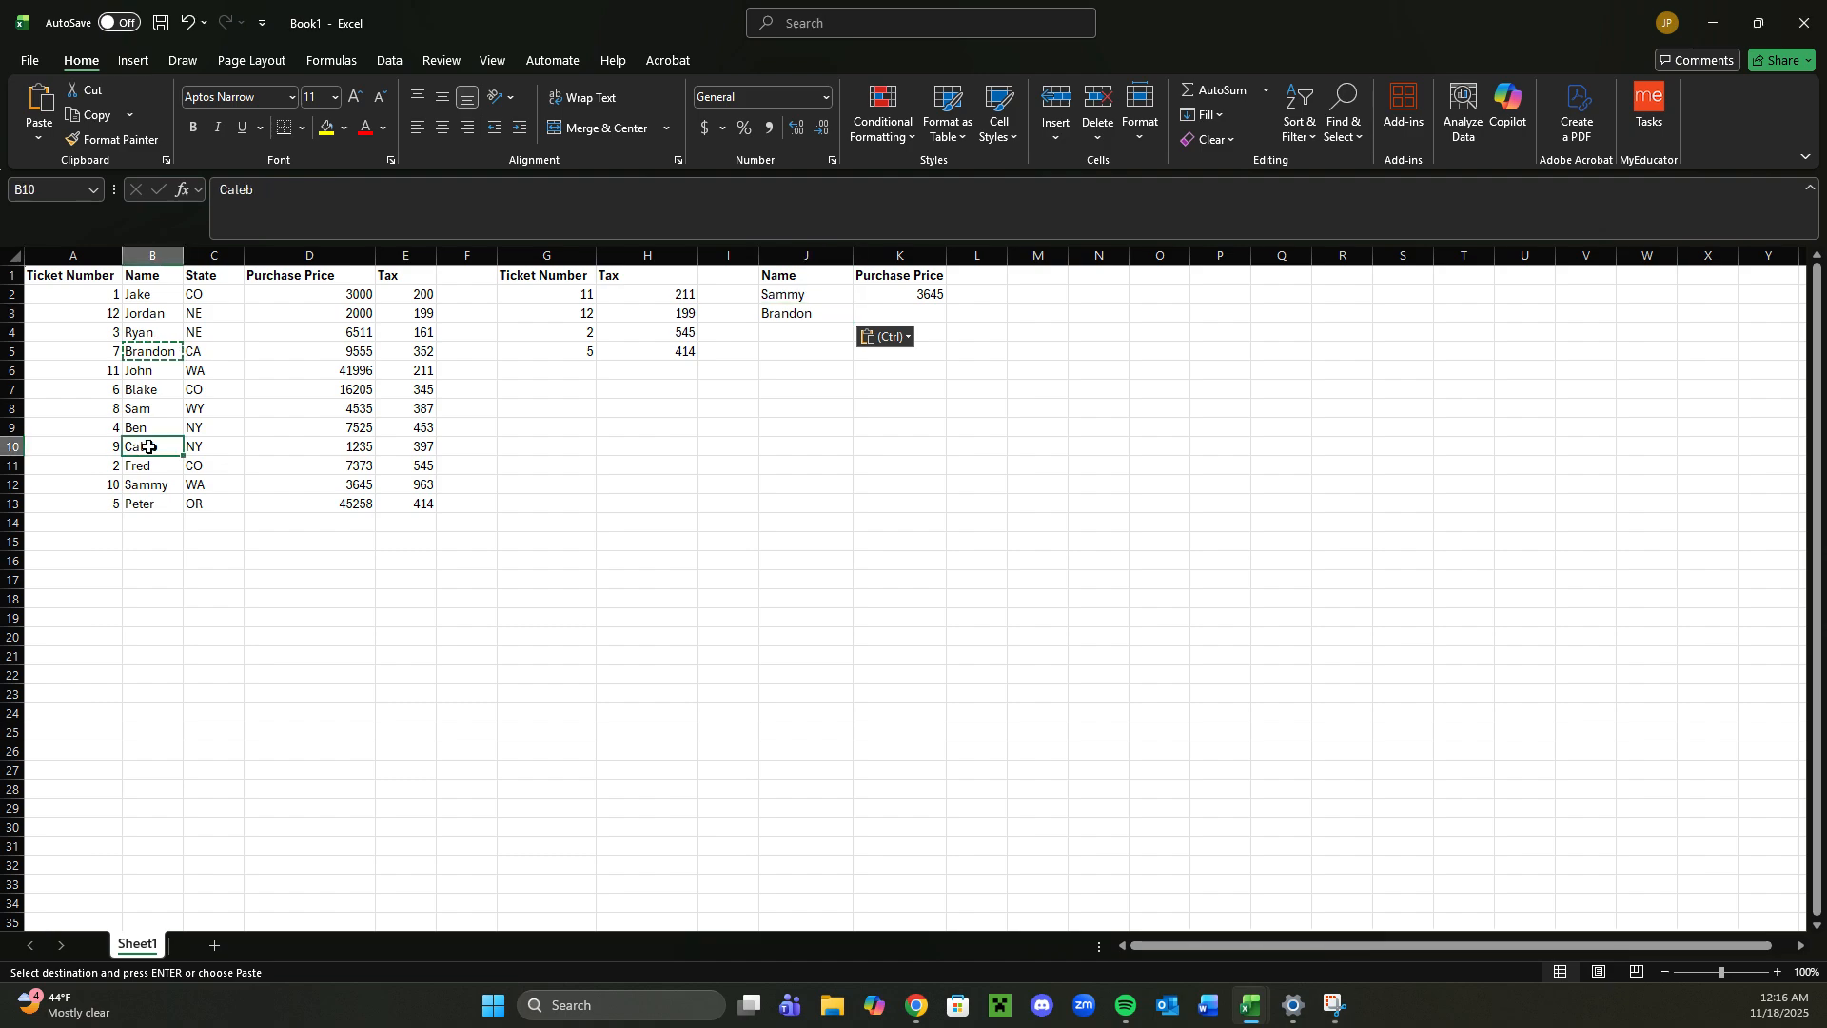
key(ctrl+c)
click(787, 333)
key(ctrl+v)
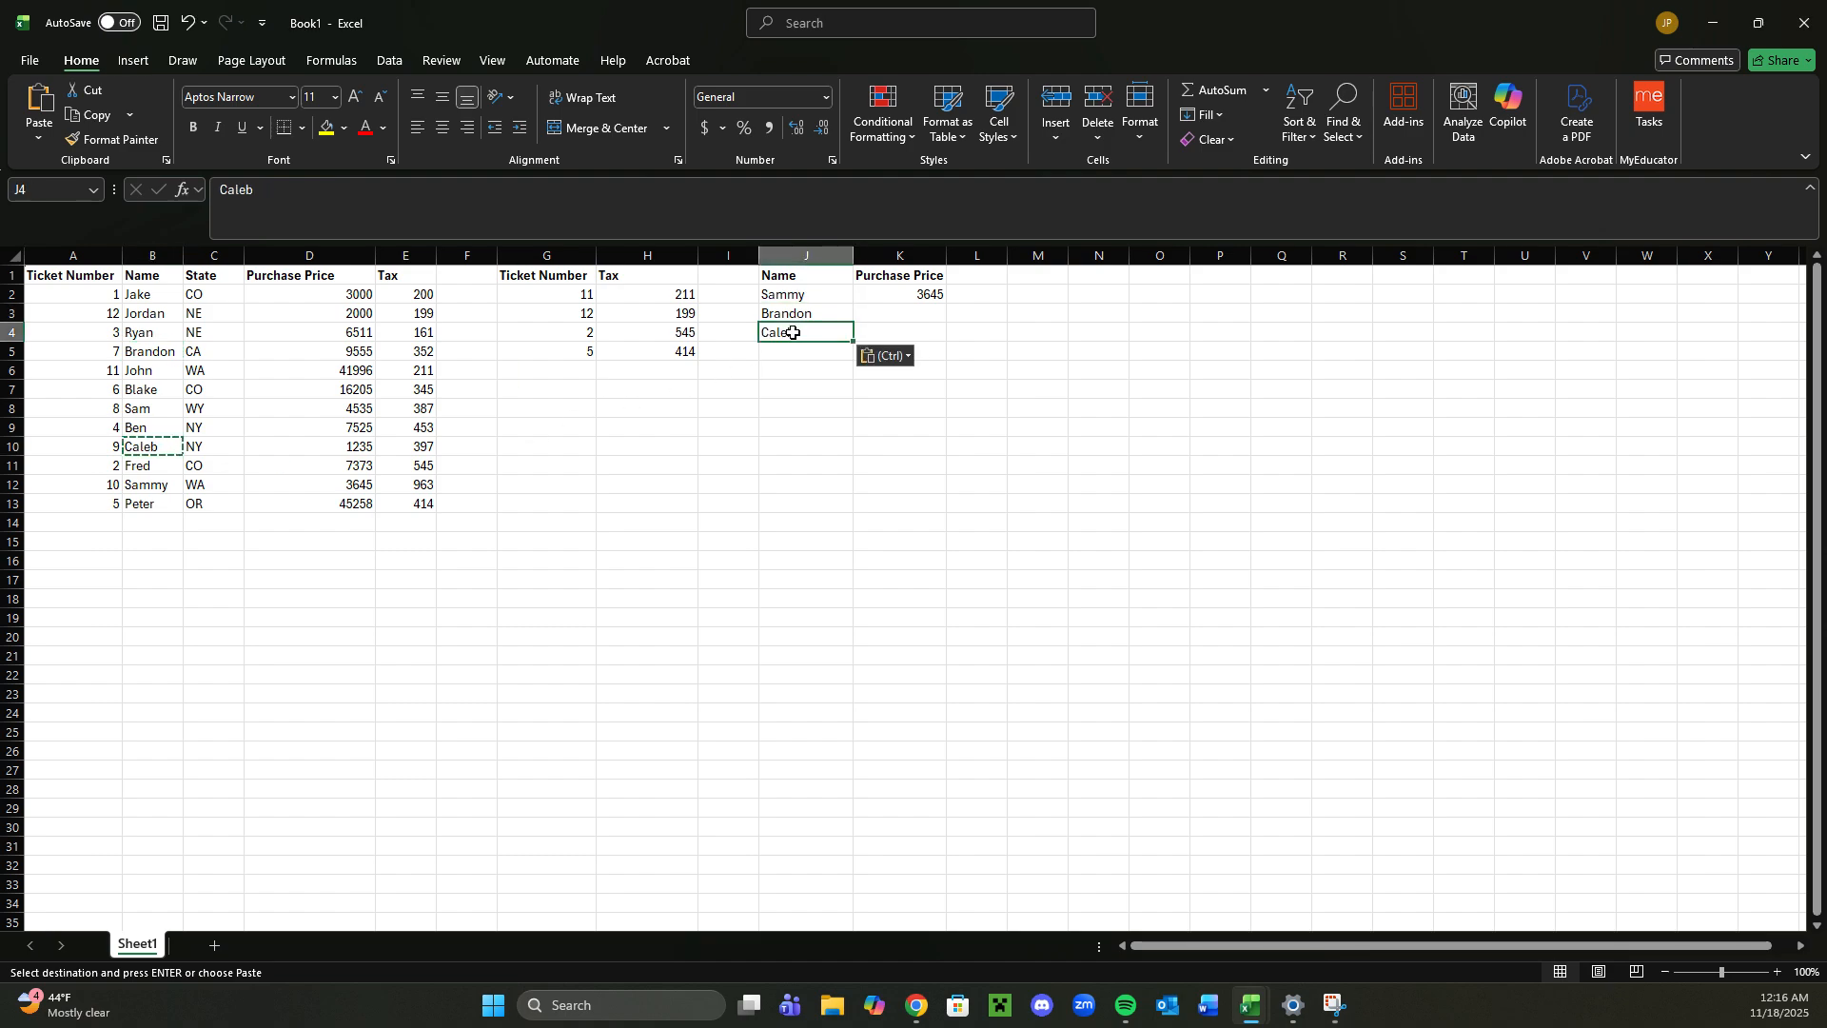
Fill the VLOOKUP formula from K2 down through K4 for the added names
click(945, 312)
click(940, 296)
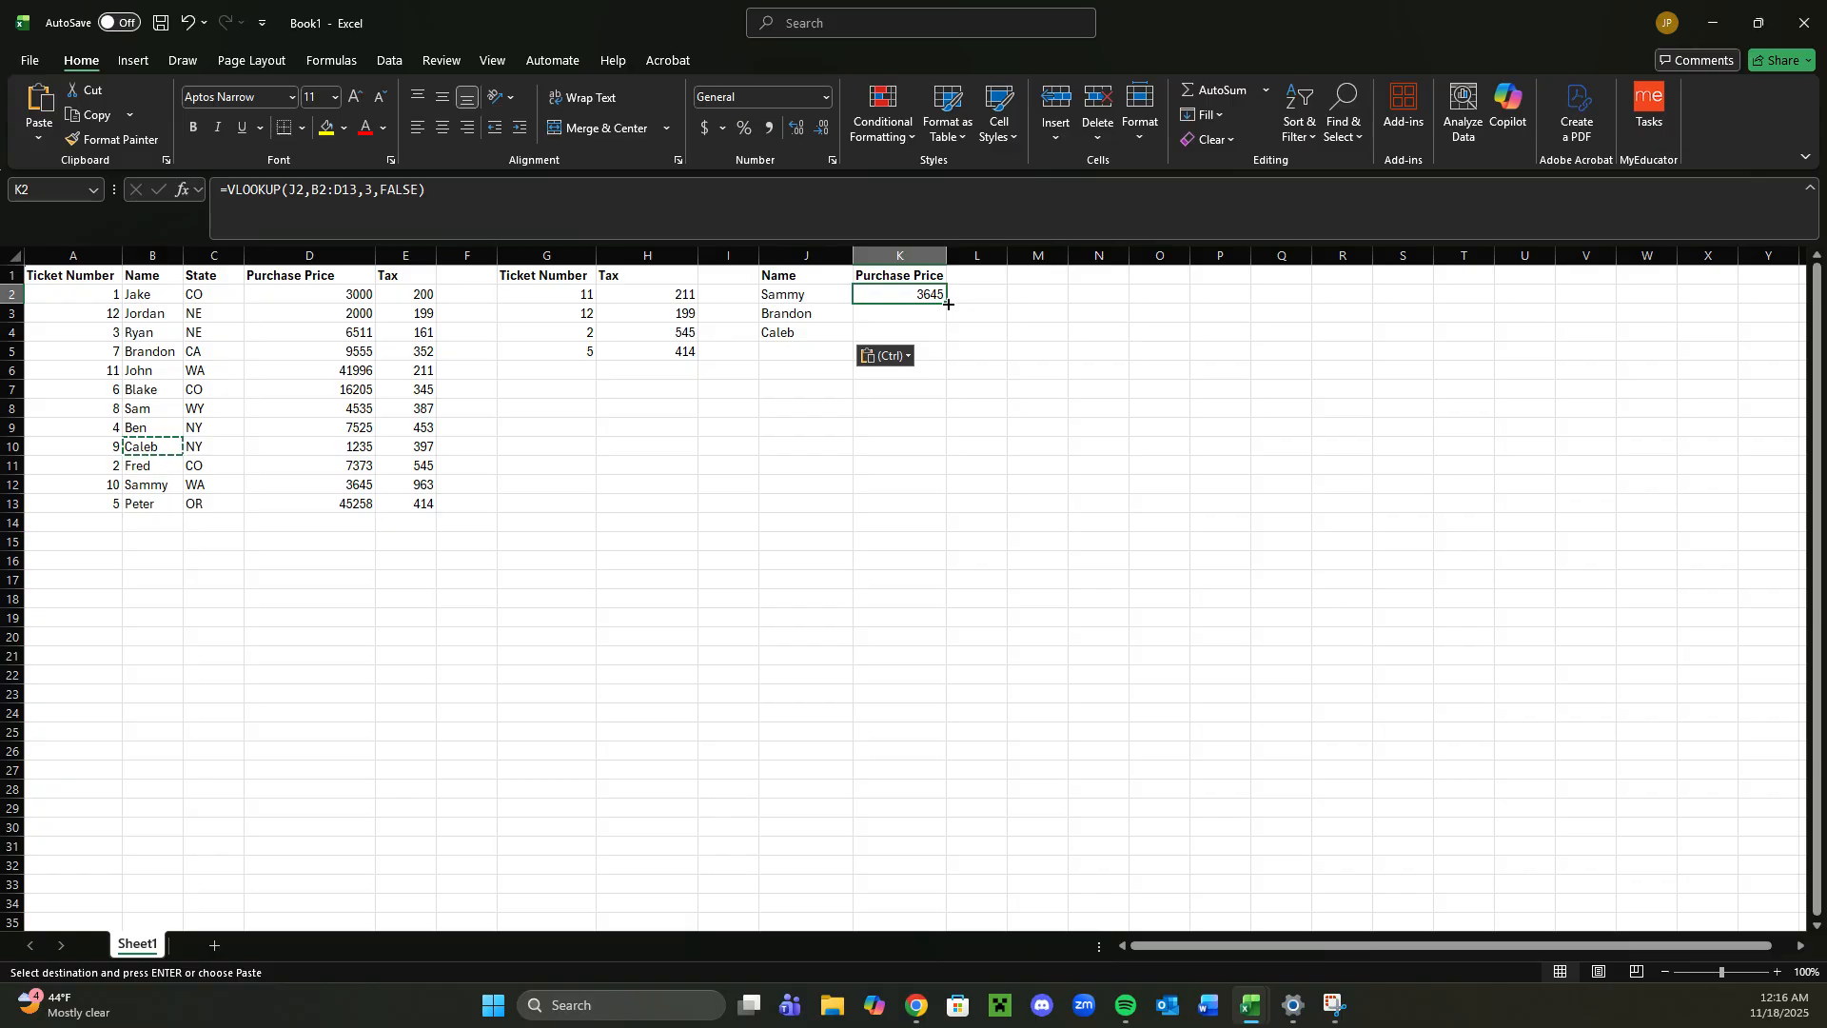
drag(947, 304, 947, 340)
click(913, 470)
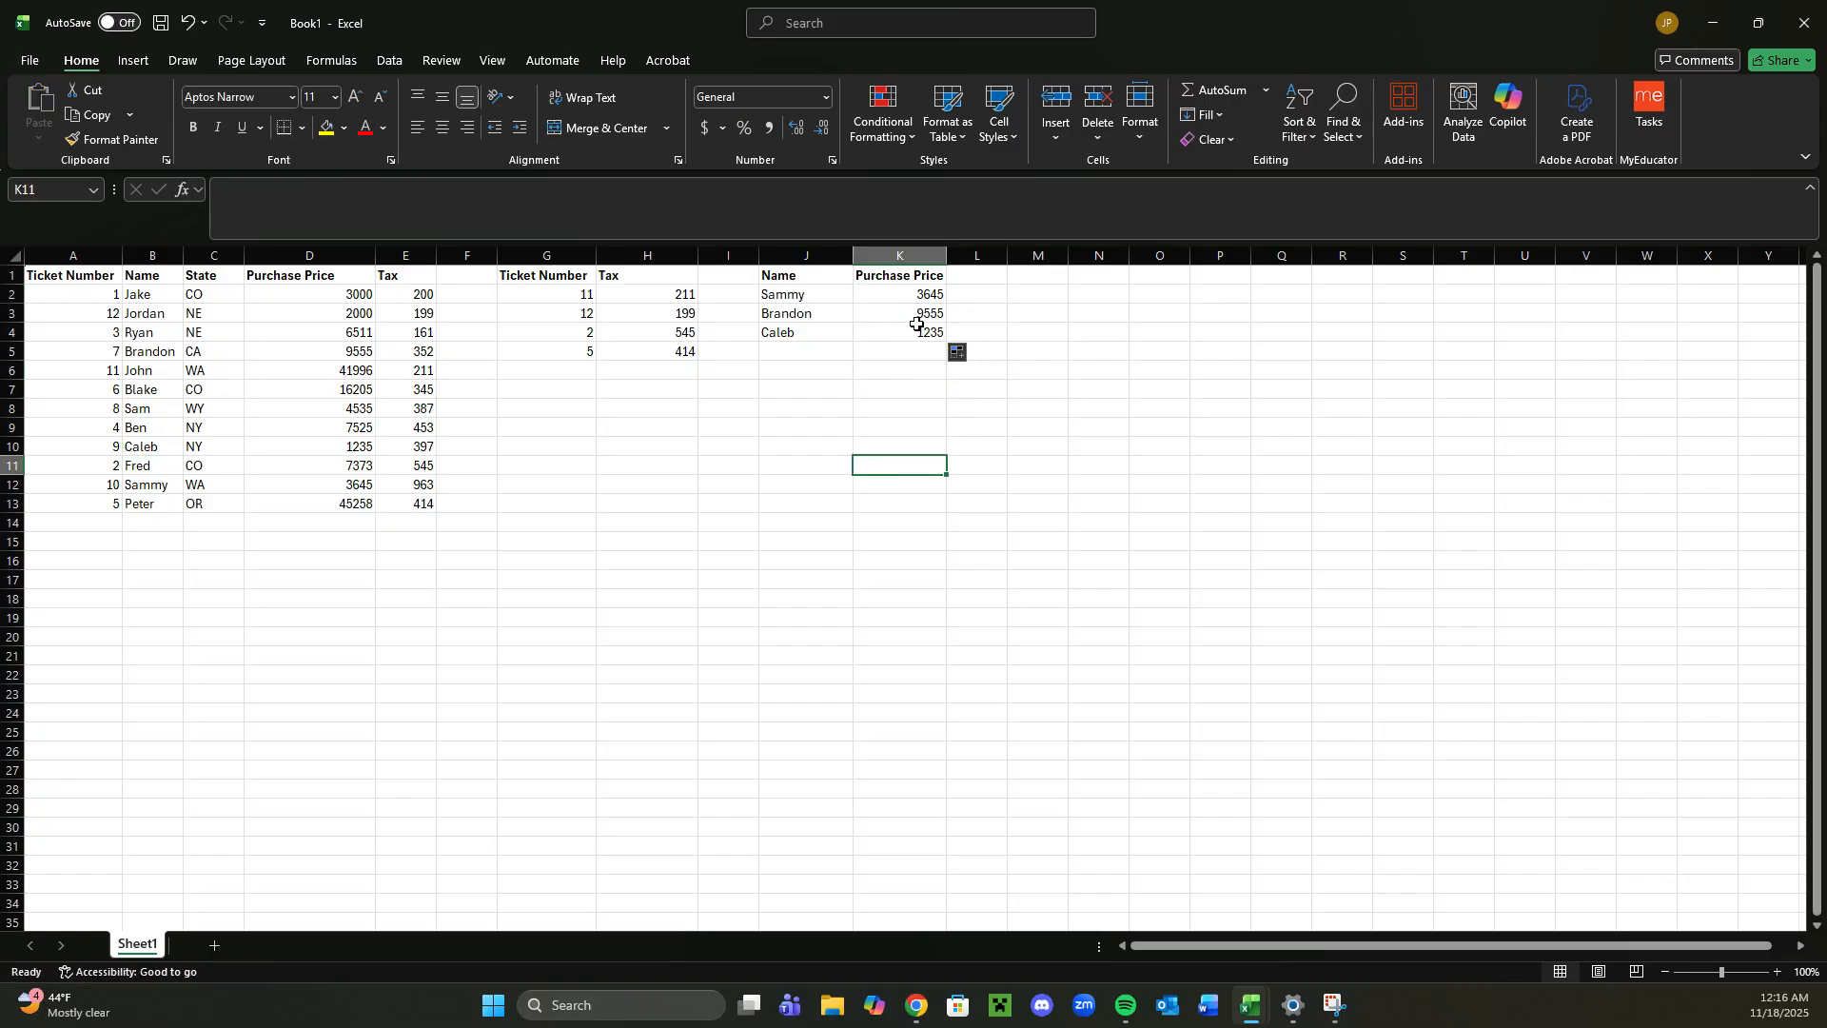
Check the filled purchase prices against the source records in B5:D5 and B10:D10
drag(143, 351, 306, 351)
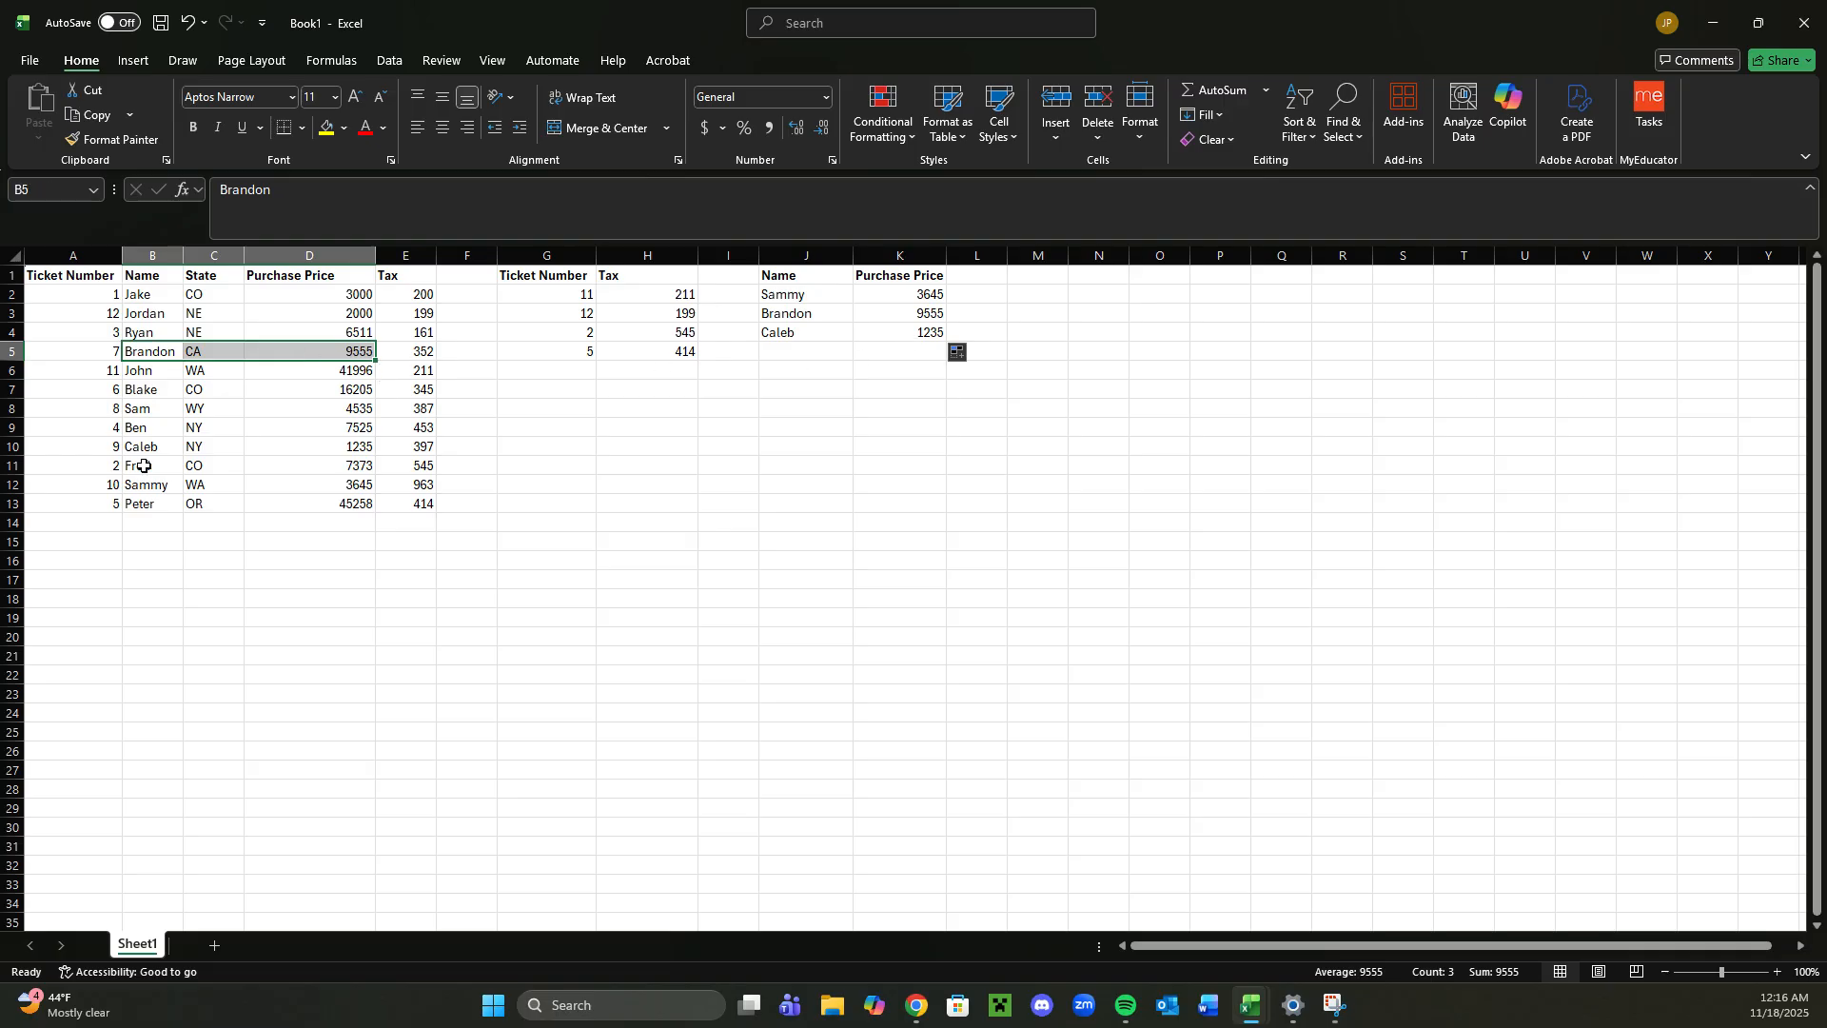
drag(143, 447, 347, 449)
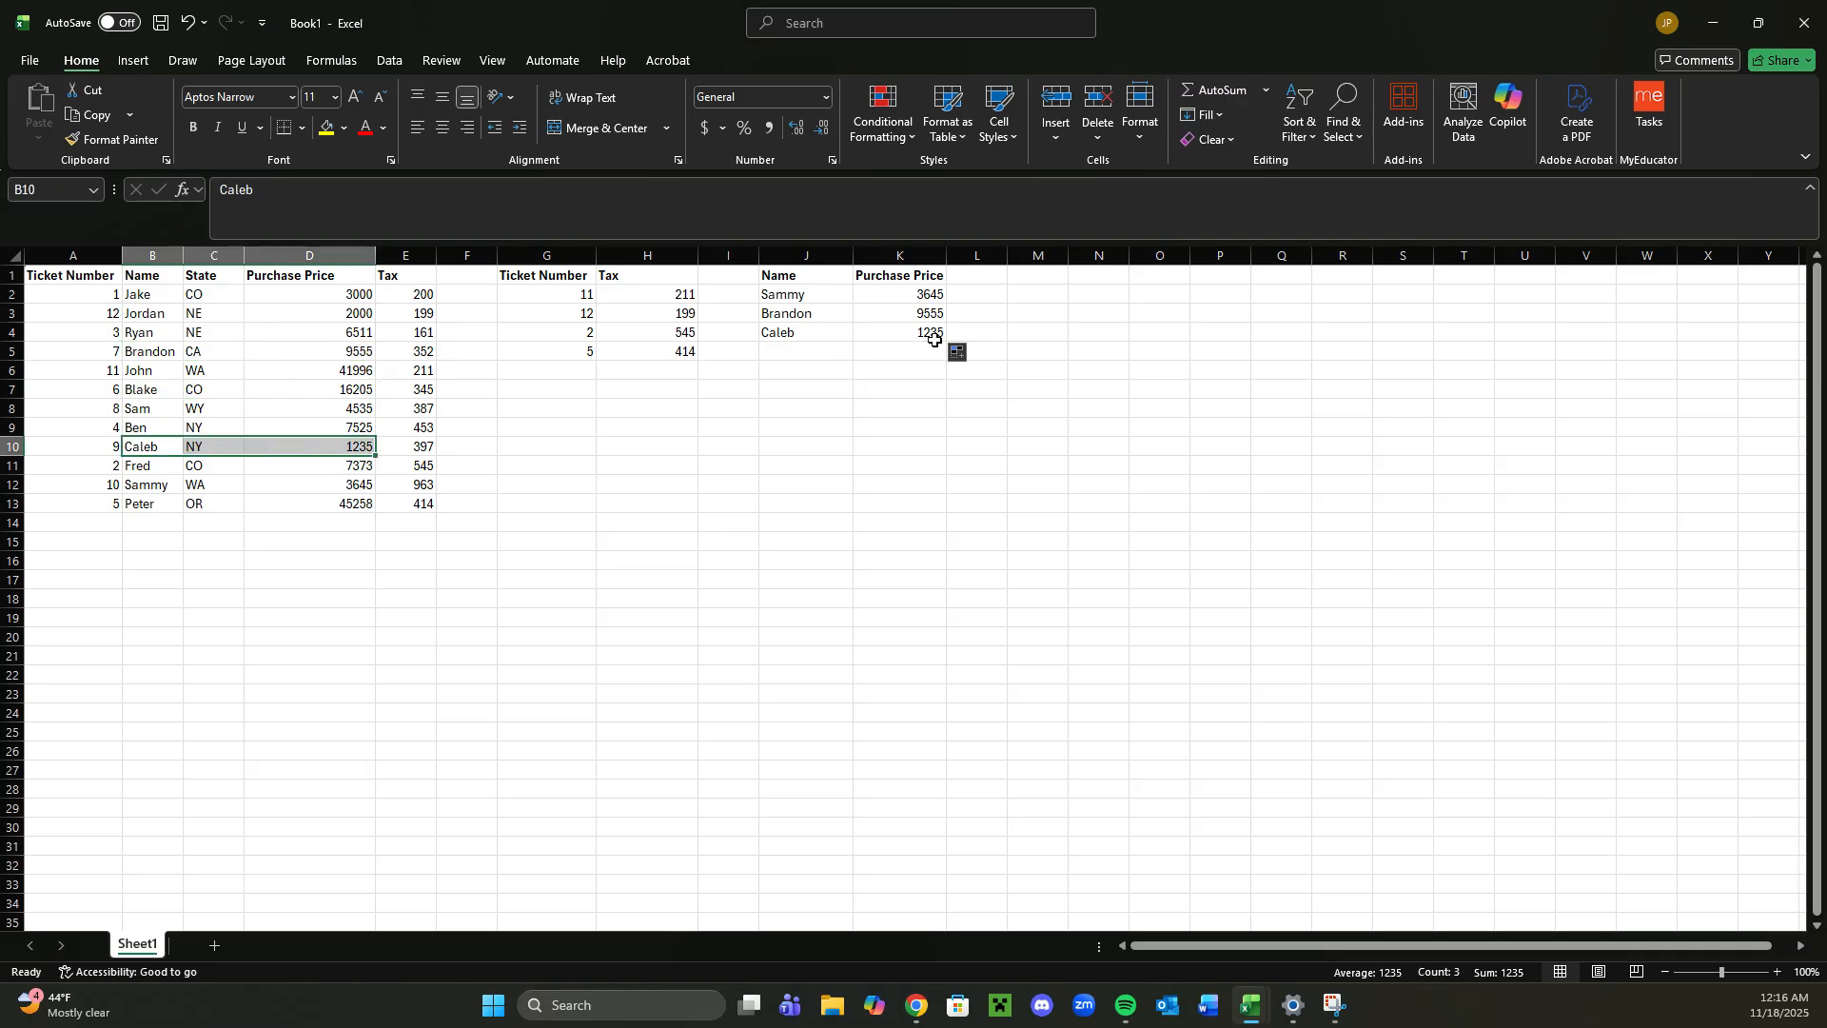
click(842, 467)
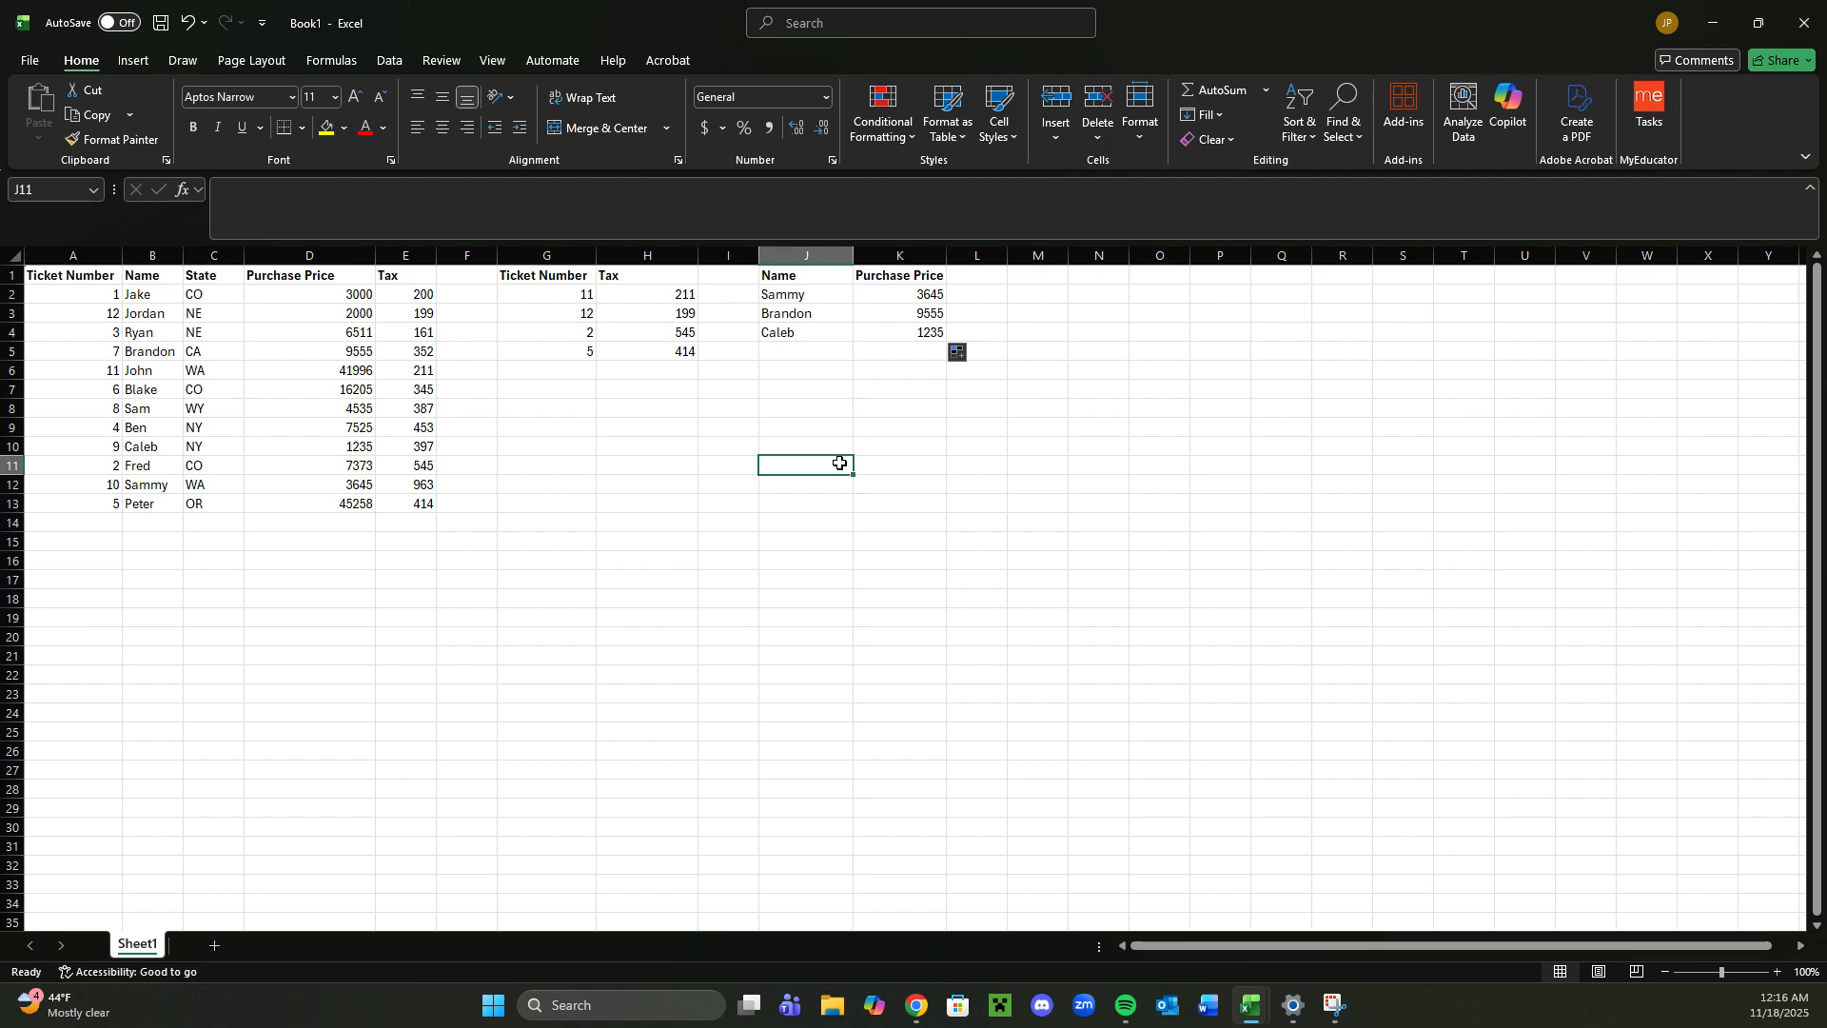
click(736, 412)
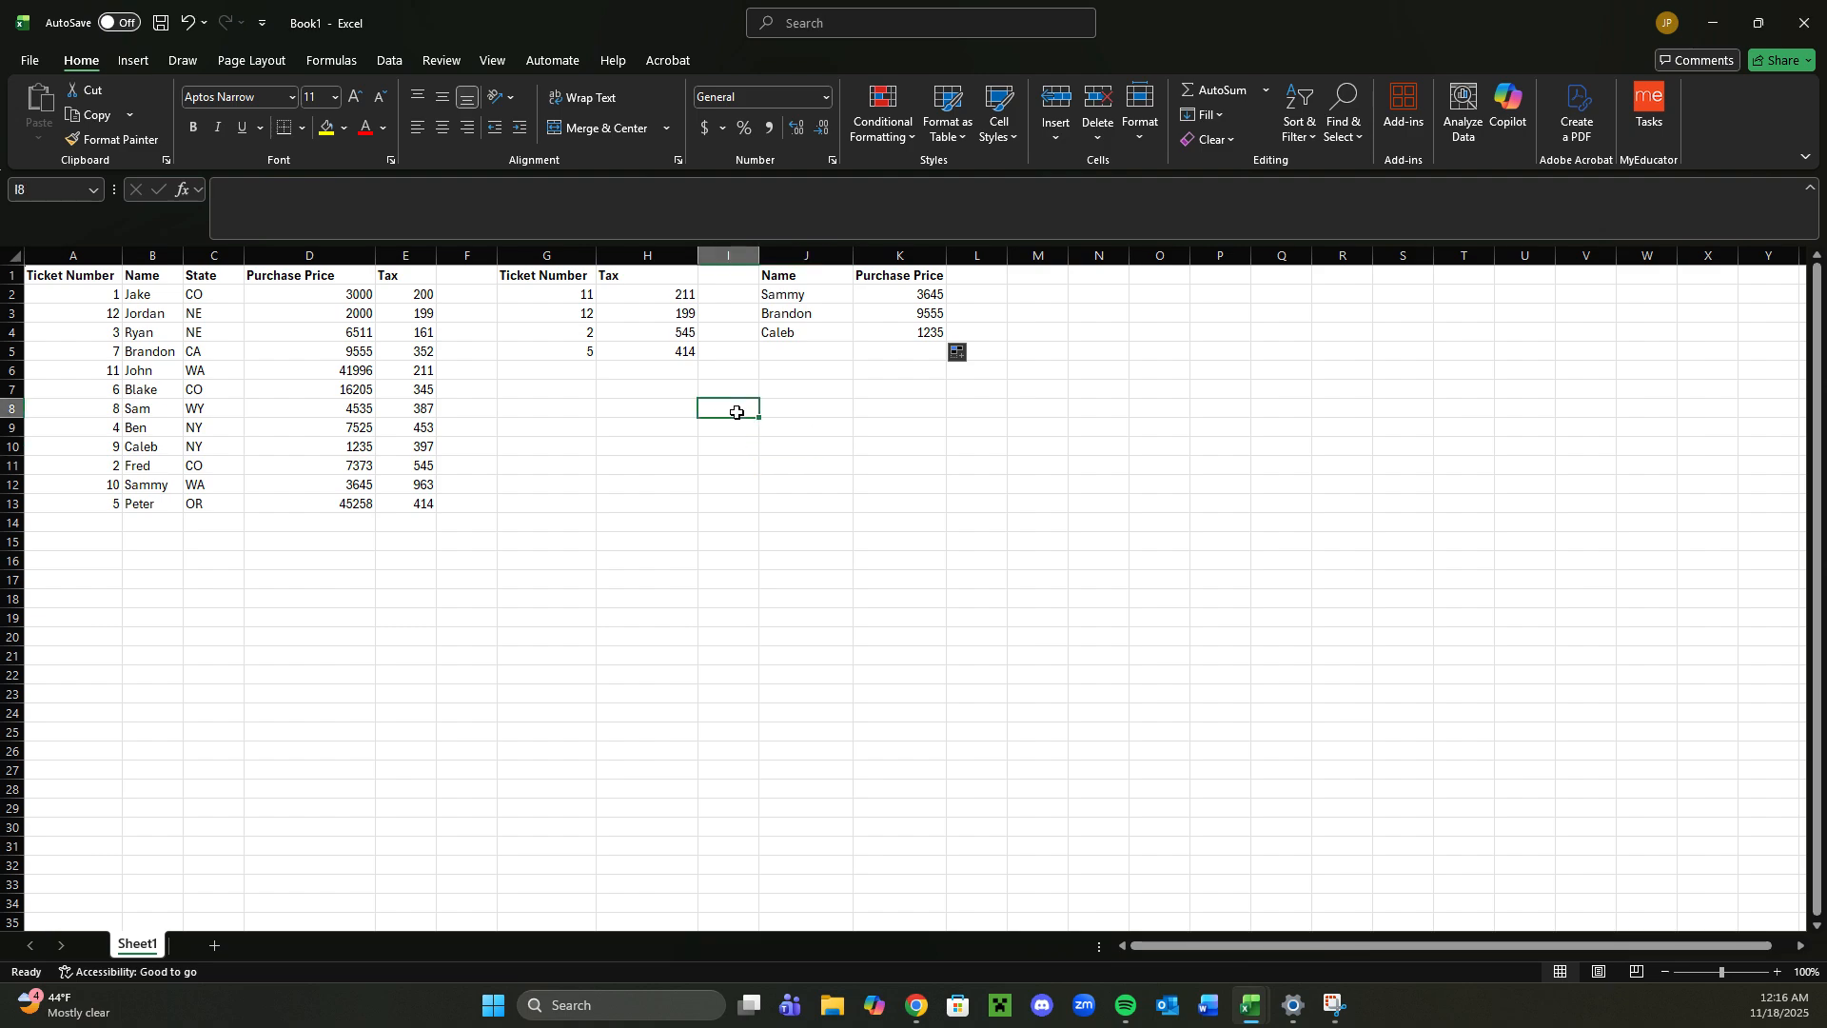
drag(90, 294, 294, 440)
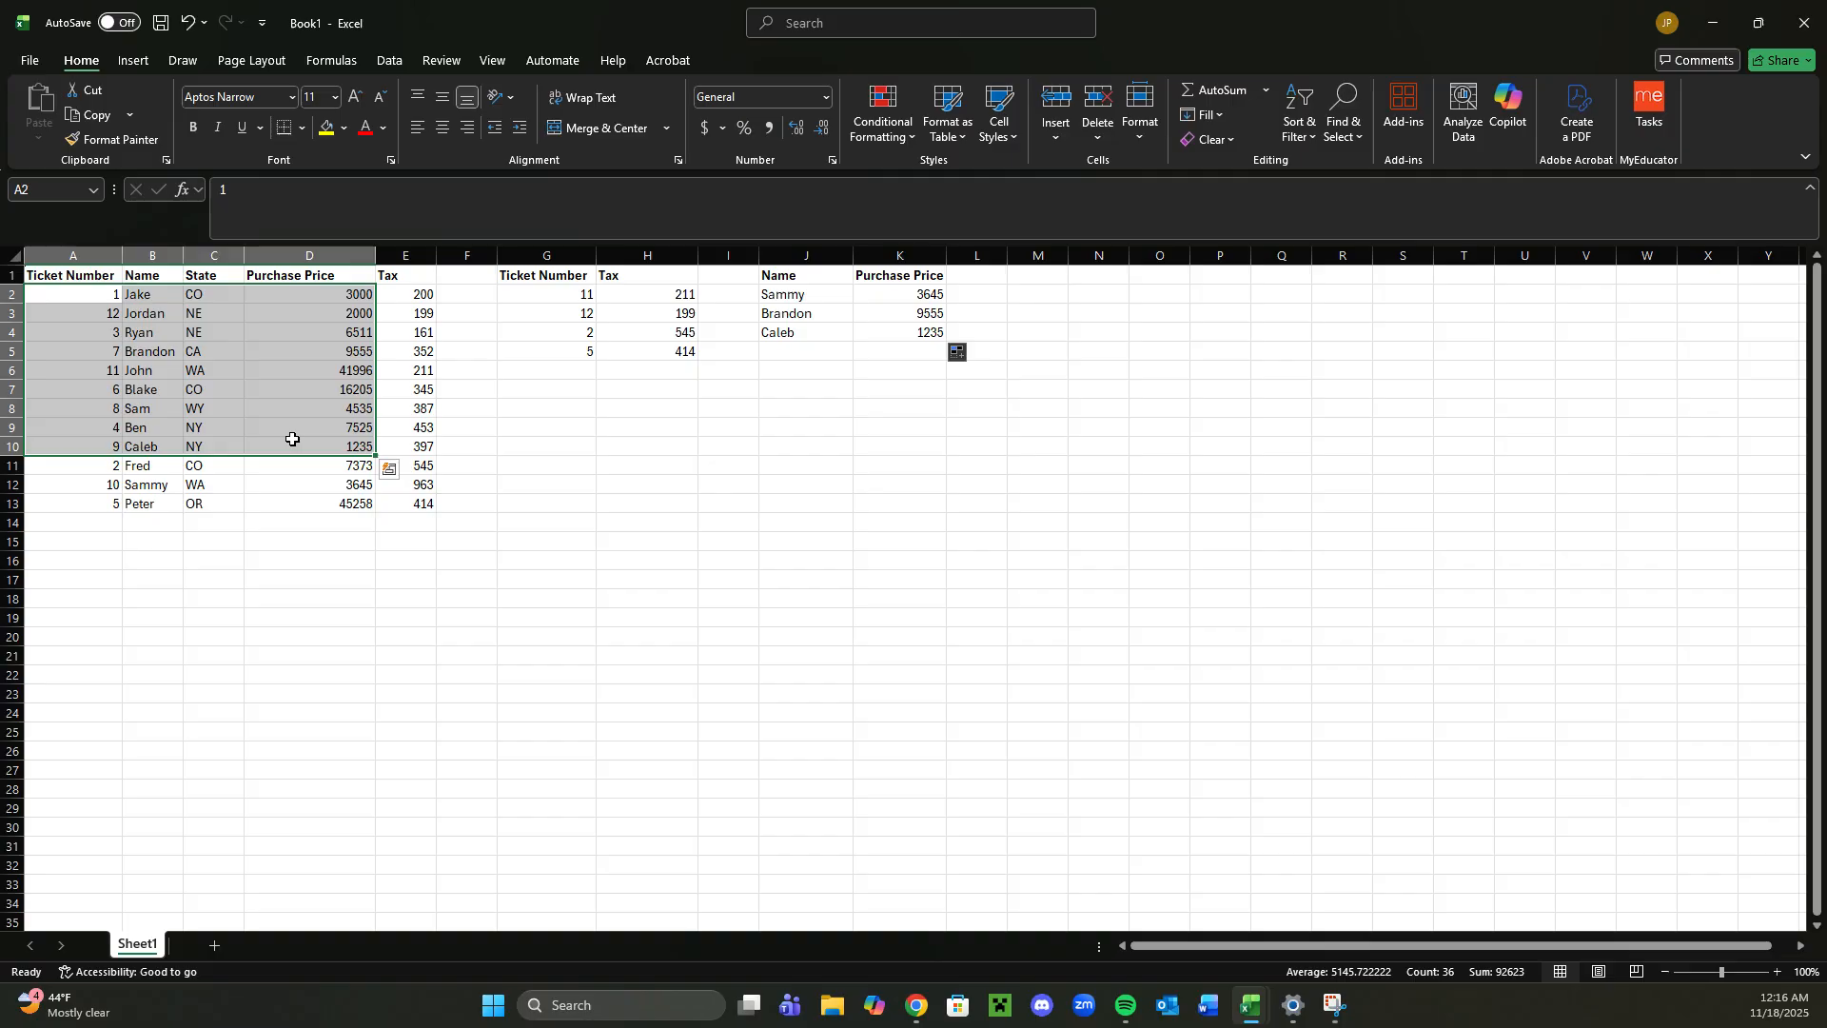
click(302, 567)
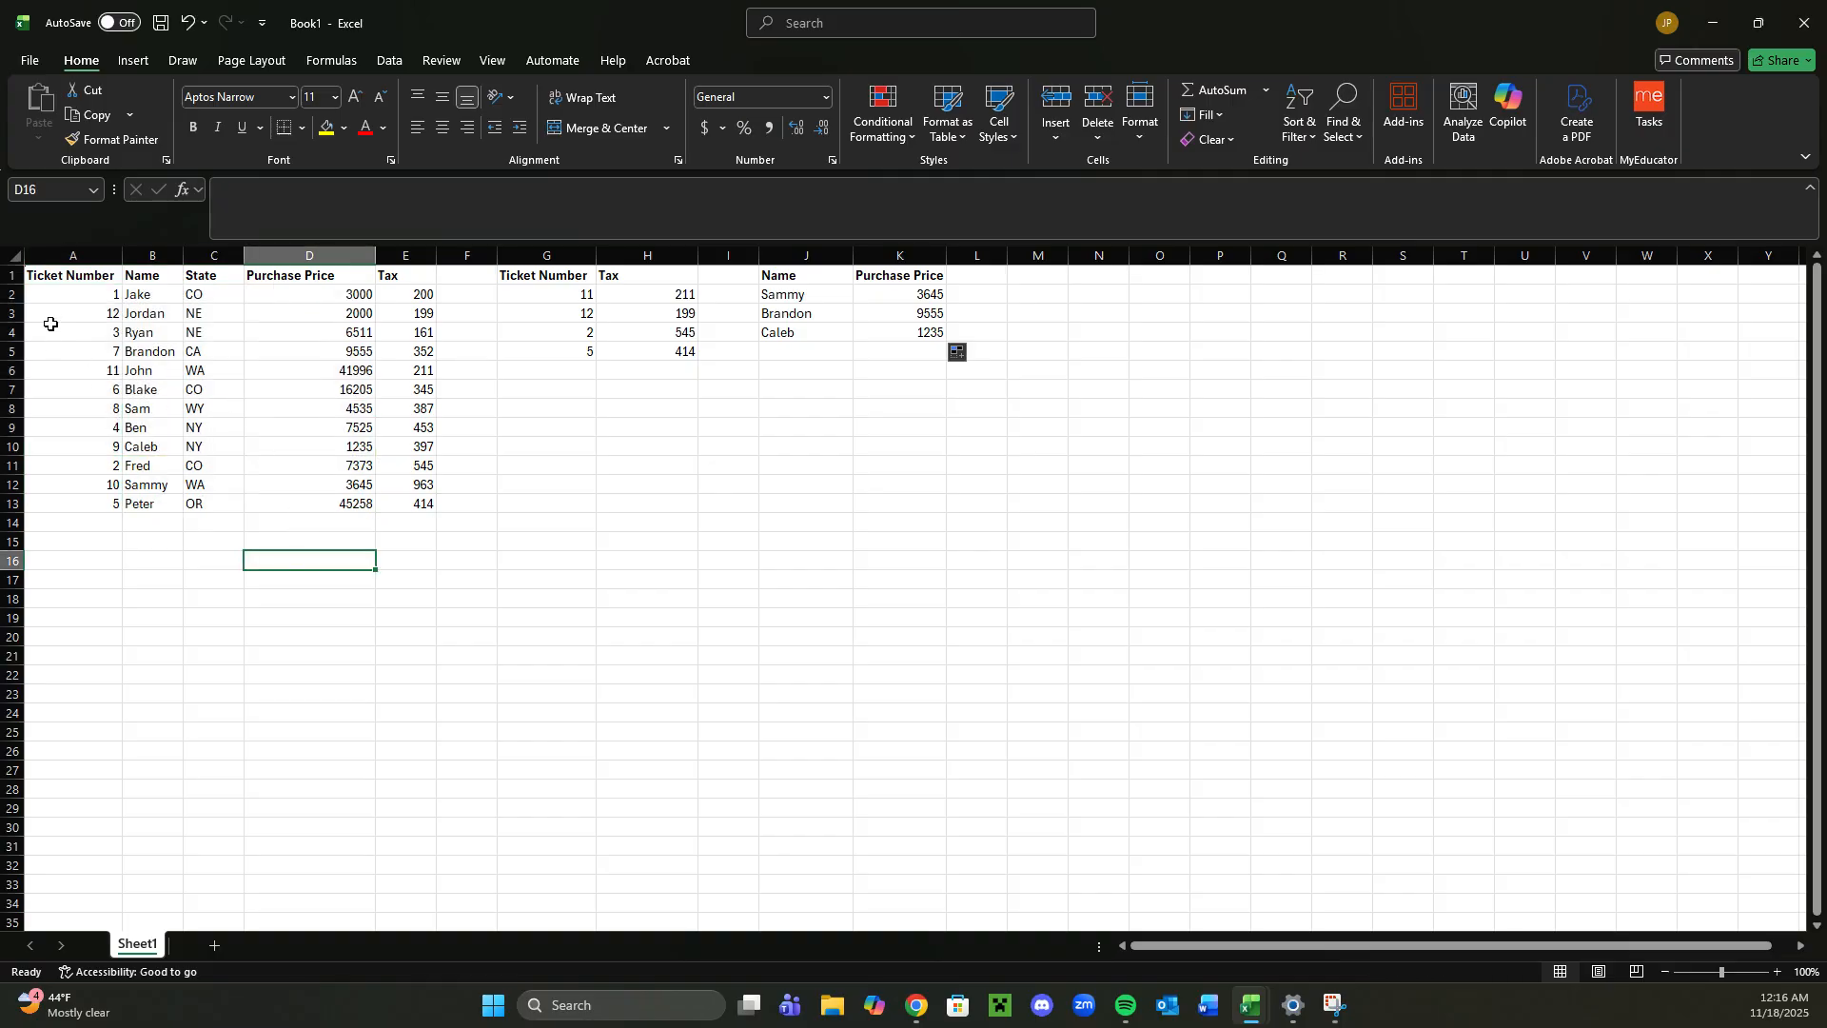